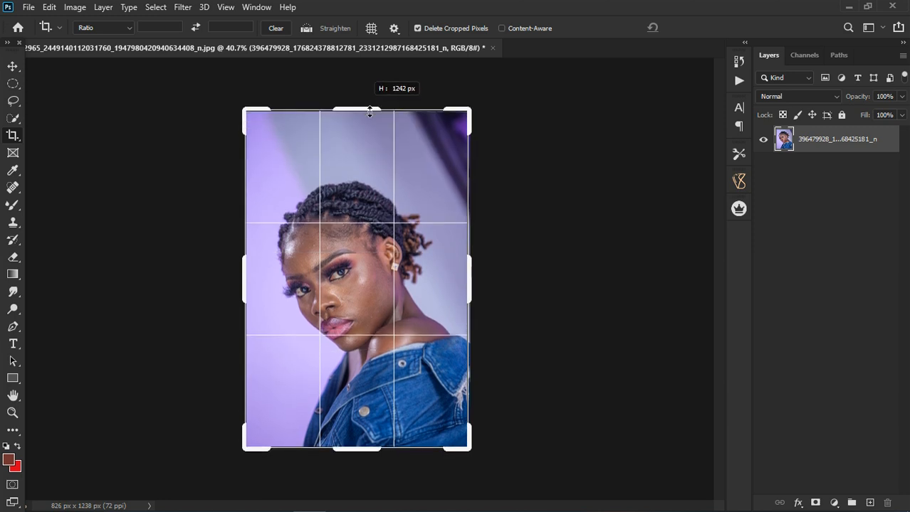
Apply the crop to the portrait photo at 821 × 1242 px.
click(699, 27)
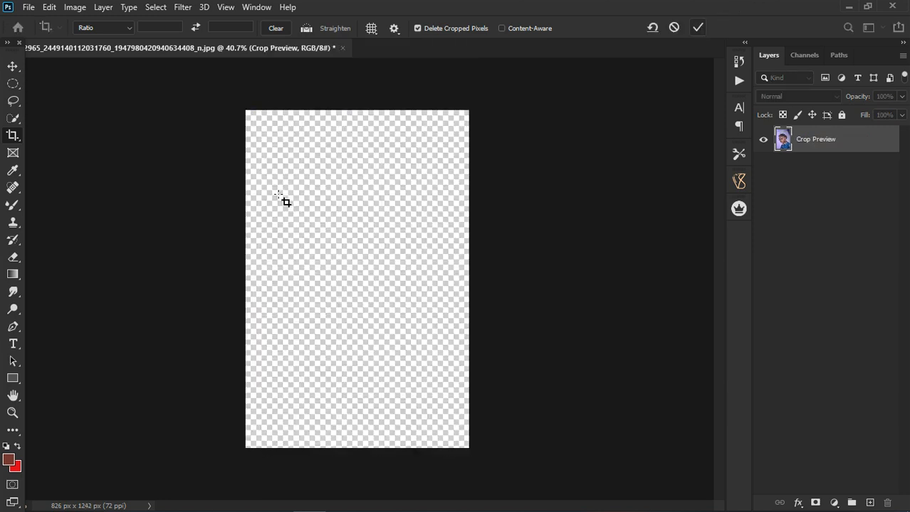
scroll(237, 294, up, 2)
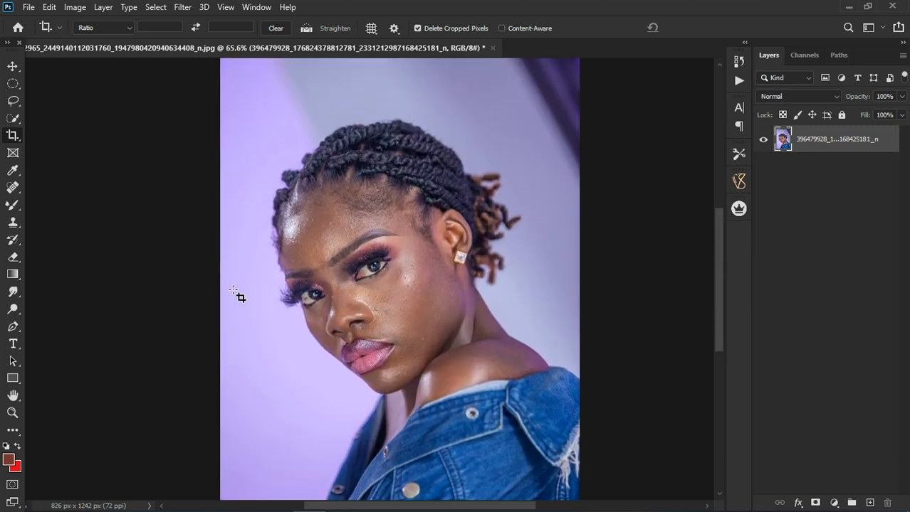
scroll(371, 224, down, 2)
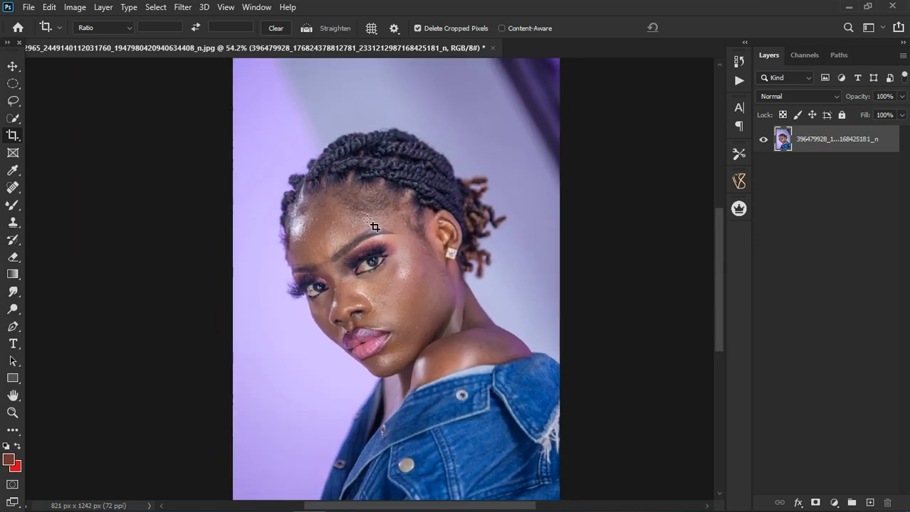
click(12, 66)
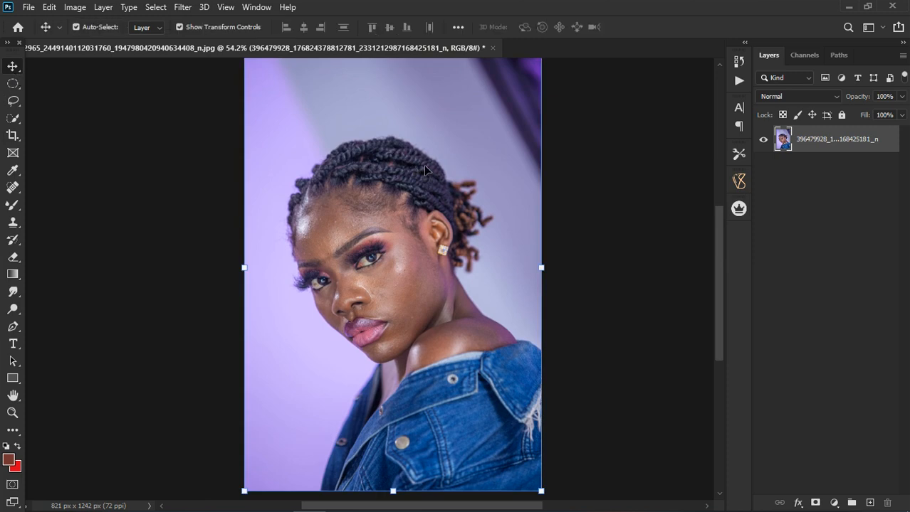
key(ctrl+0)
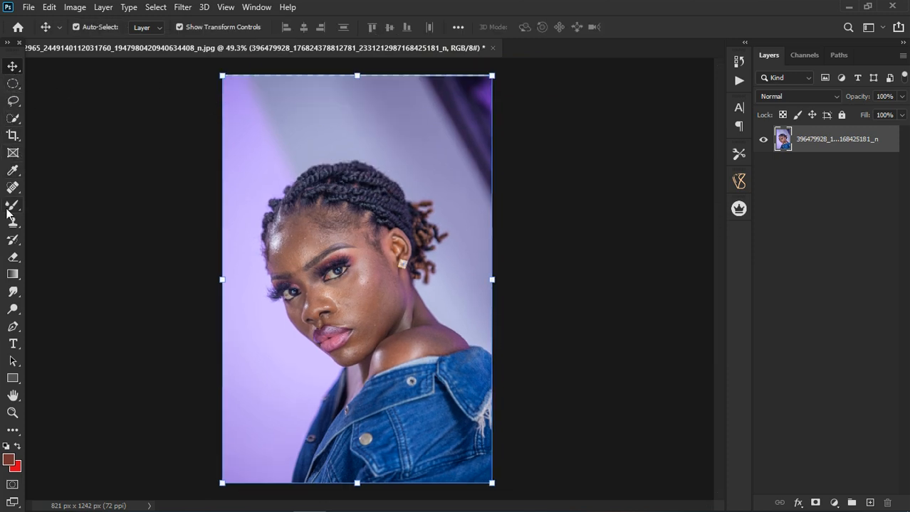
Duplicate the portrait layer and hide the original underneath.
click(13, 83)
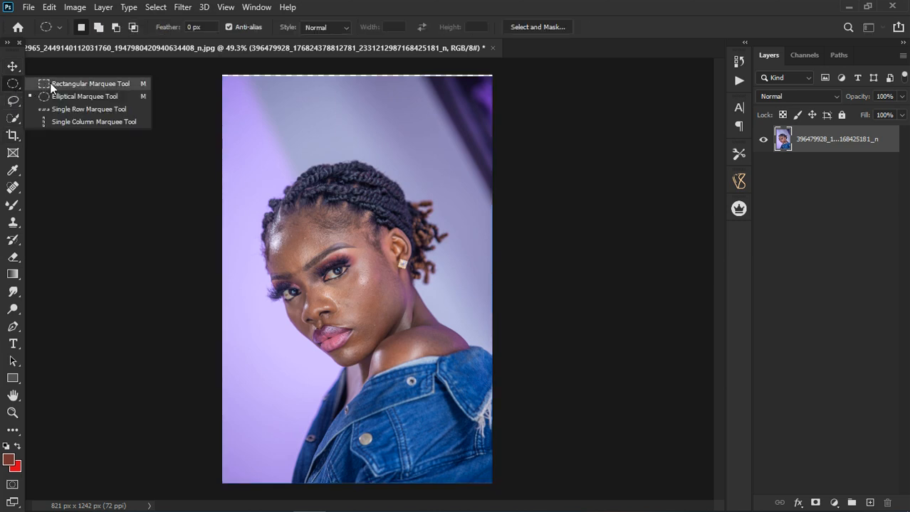
click(51, 83)
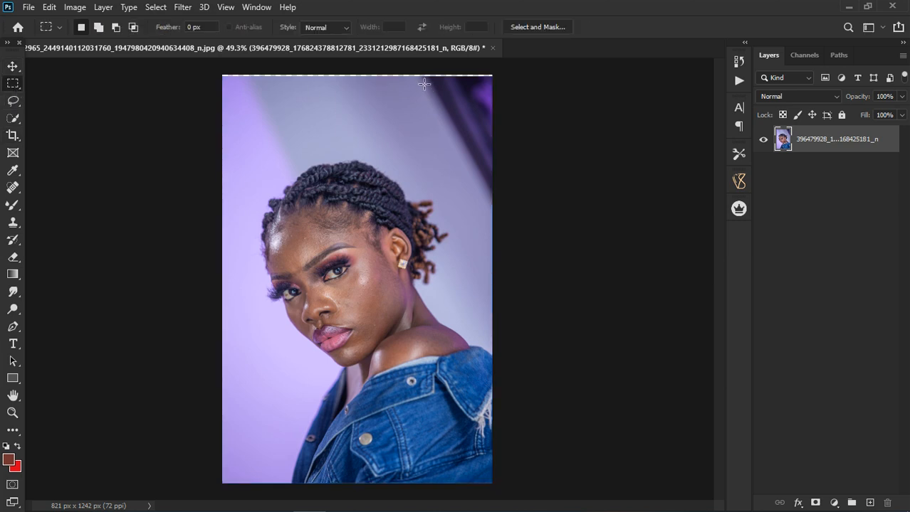
drag(419, 78, 432, 188)
click(427, 188)
key(ctrl+j)
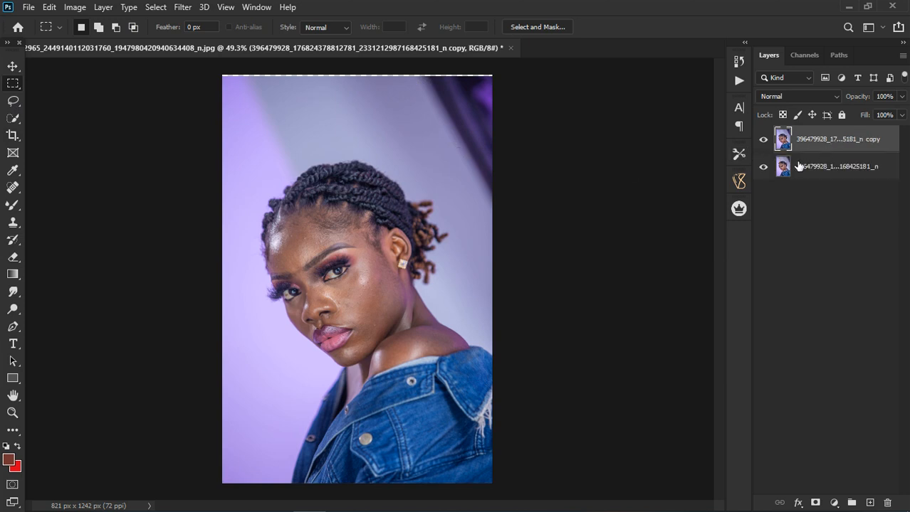
click(763, 167)
Stretch a narrow rectangular strip of plain background above the hair to about 393 px wide, covering the dark upper-right corner of the photo.
drag(417, 83, 430, 203)
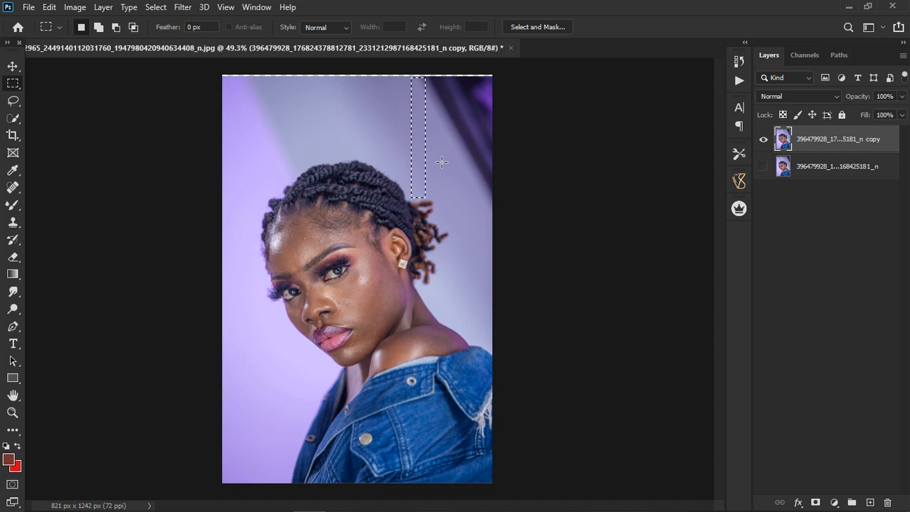
drag(423, 160, 416, 154)
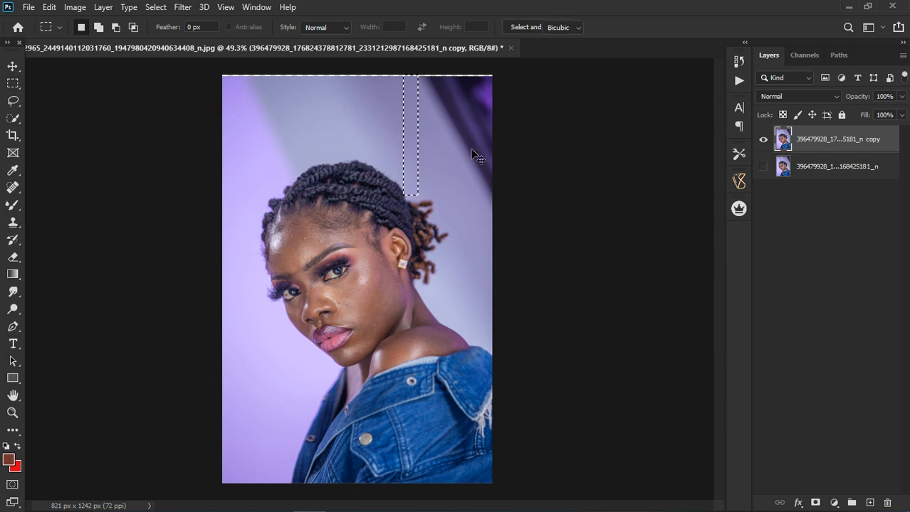
key(ctrl+t)
drag(424, 142, 559, 138)
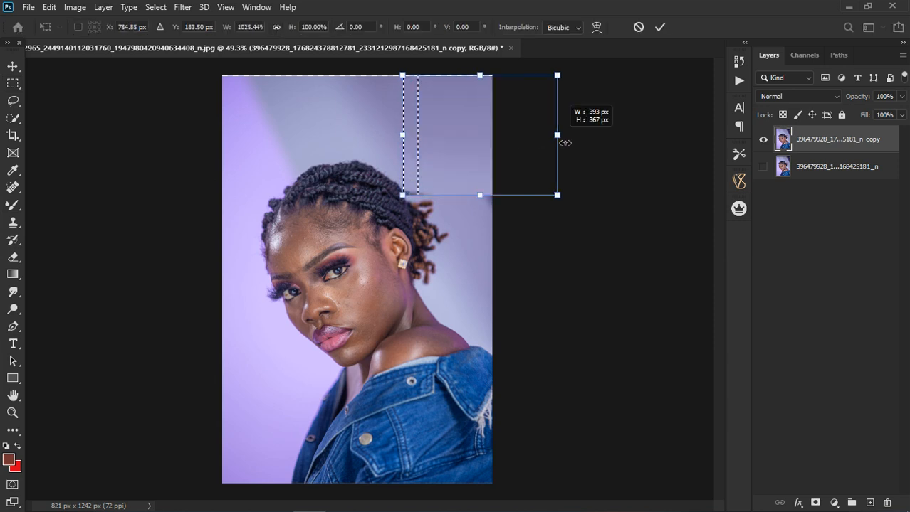
click(661, 28)
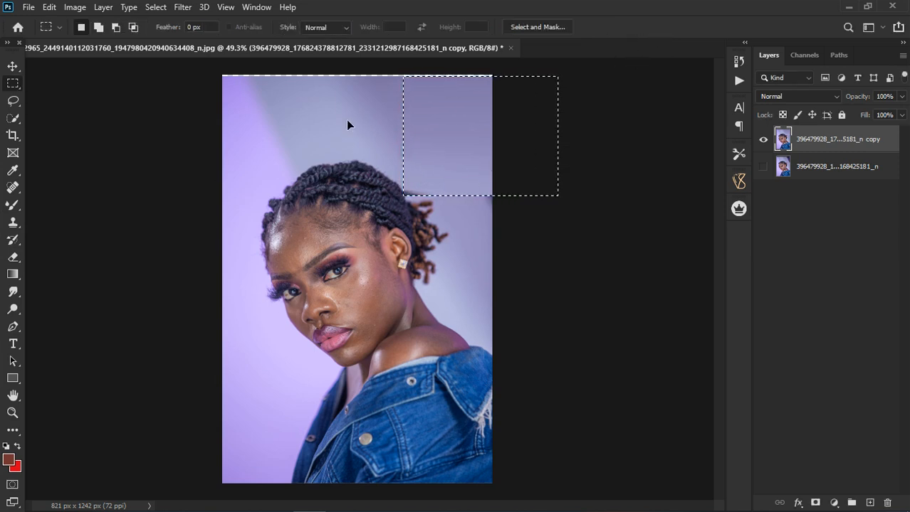
key(ctrl+d)
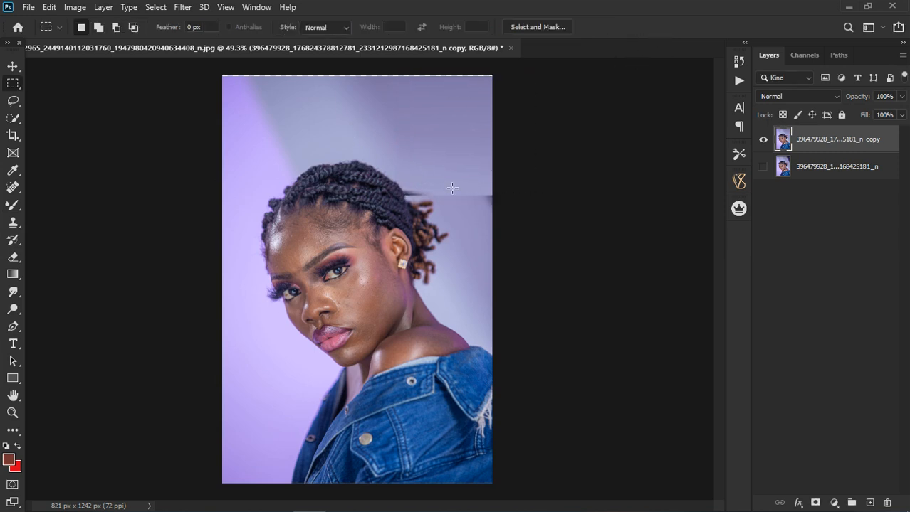
Lasso the dark horizontal seam running from the back of the hair to the photo's right edge.
scroll(442, 190, up, 5)
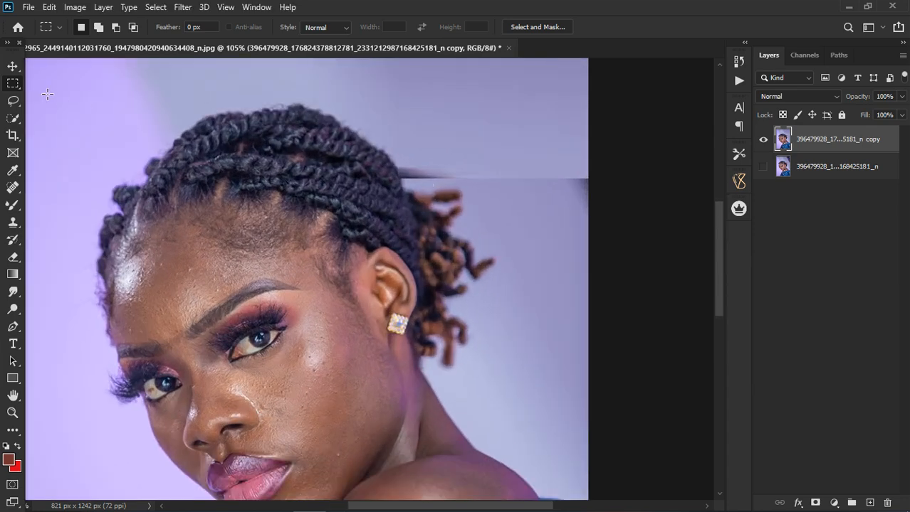
click(13, 100)
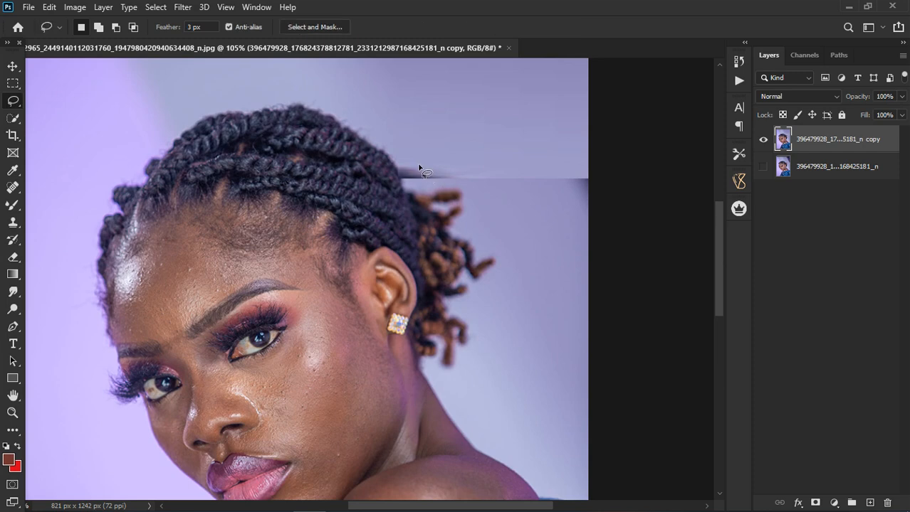
mouse_move(397, 166)
mouse_down()
mouse_move(399, 184)
mouse_move(558, 219)
mouse_move(605, 201)
mouse_move(595, 169)
mouse_move(459, 150)
mouse_move(404, 163)
mouse_up()
Clone clean background over the seam inside the selection, turning off aligned sampling for the last strokes, and deselect.
key(s)
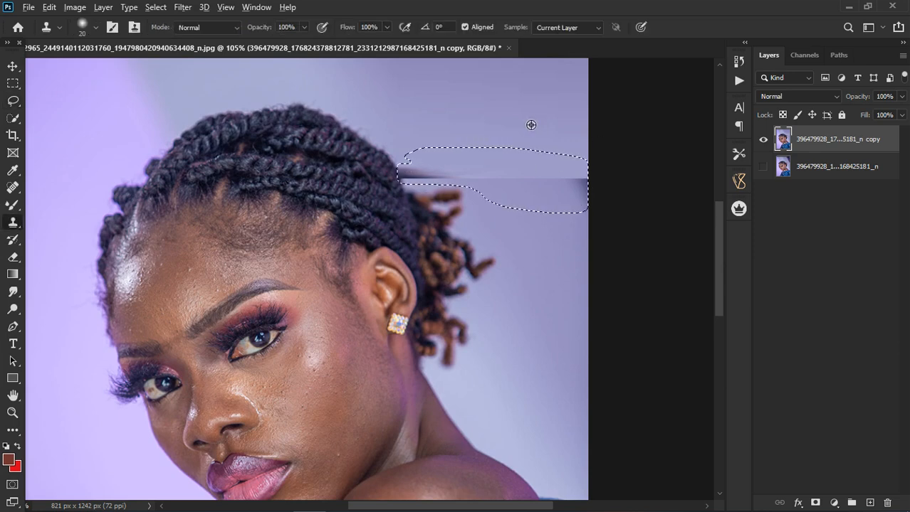
alt+click(503, 170)
mouse_move(405, 181)
mouse_down()
mouse_move(466, 171)
mouse_move(434, 171)
mouse_move(450, 183)
mouse_move(434, 185)
mouse_move(502, 184)
mouse_up()
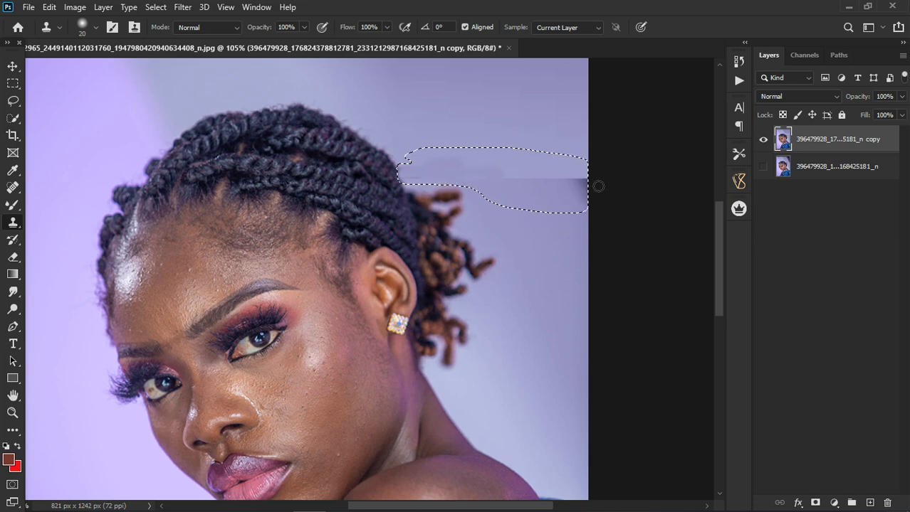
drag(573, 179, 586, 181)
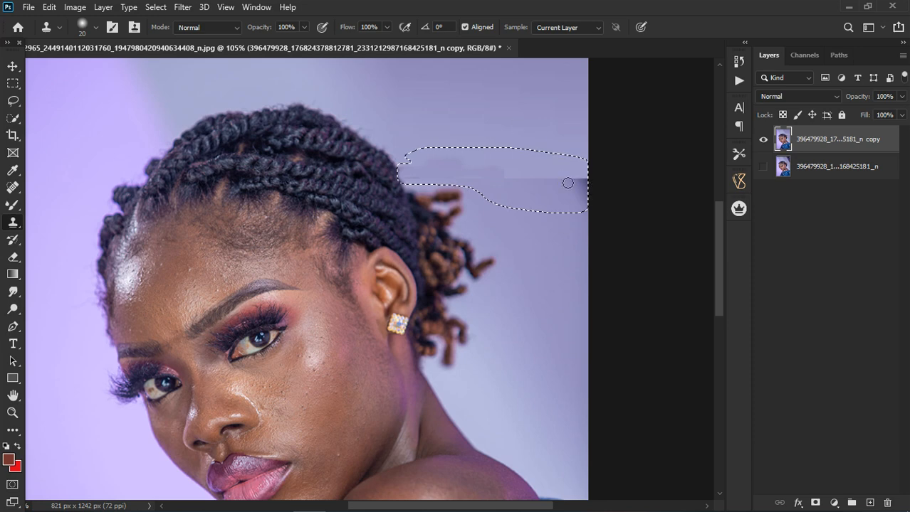
drag(592, 203, 569, 189)
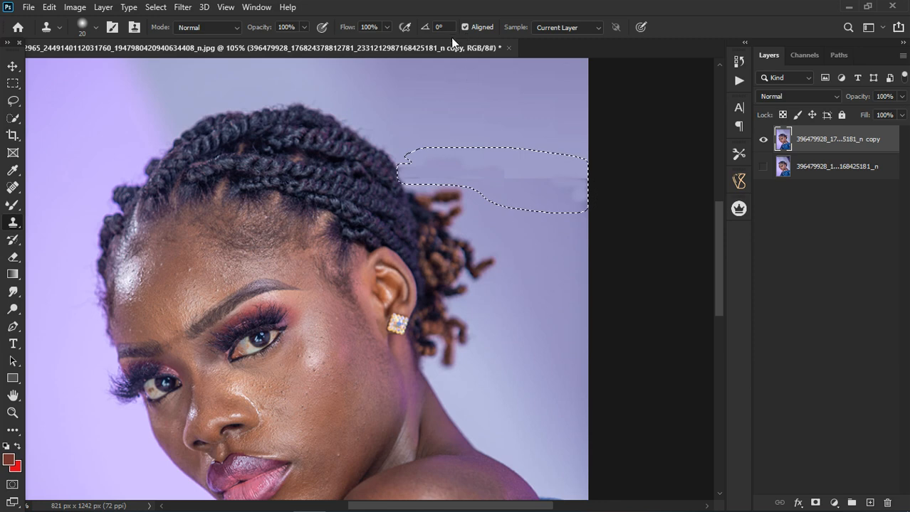
click(468, 27)
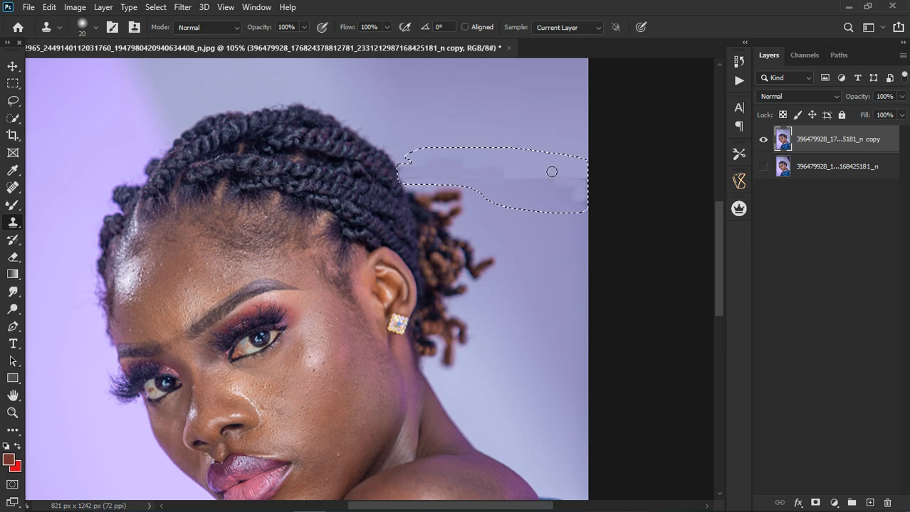
mouse_move(590, 181)
mouse_down()
mouse_move(594, 193)
mouse_move(575, 208)
mouse_move(518, 161)
mouse_up()
click(13, 68)
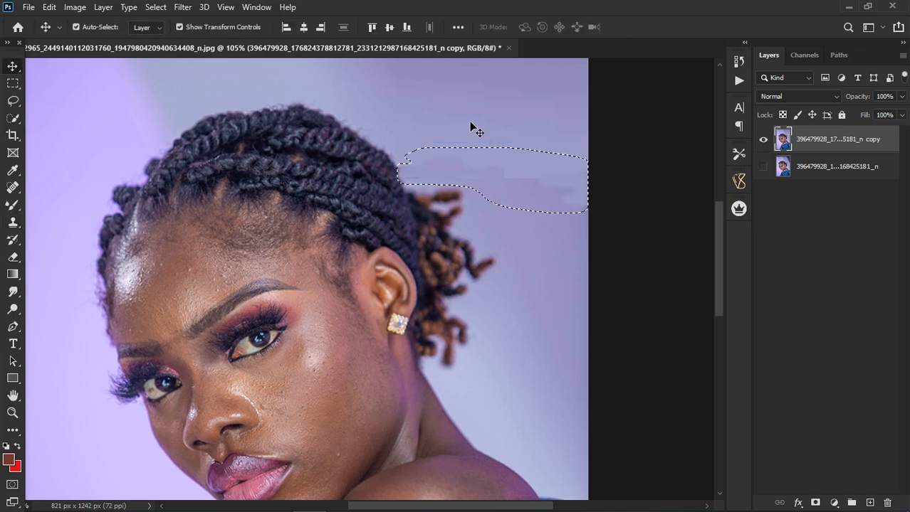
key(ctrl+d)
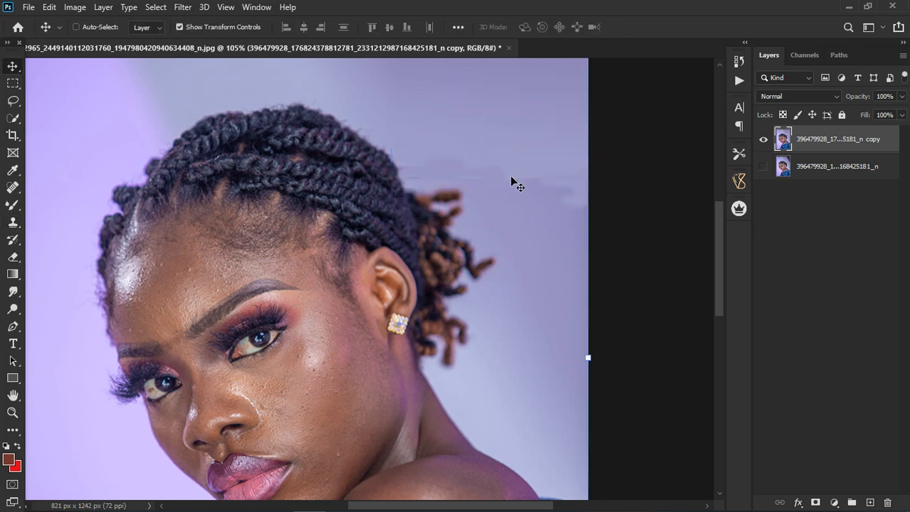
Add a Solid Color fill layer above the portrait copy and hide it.
scroll(510, 176, down, 5)
scroll(491, 172, down, 1)
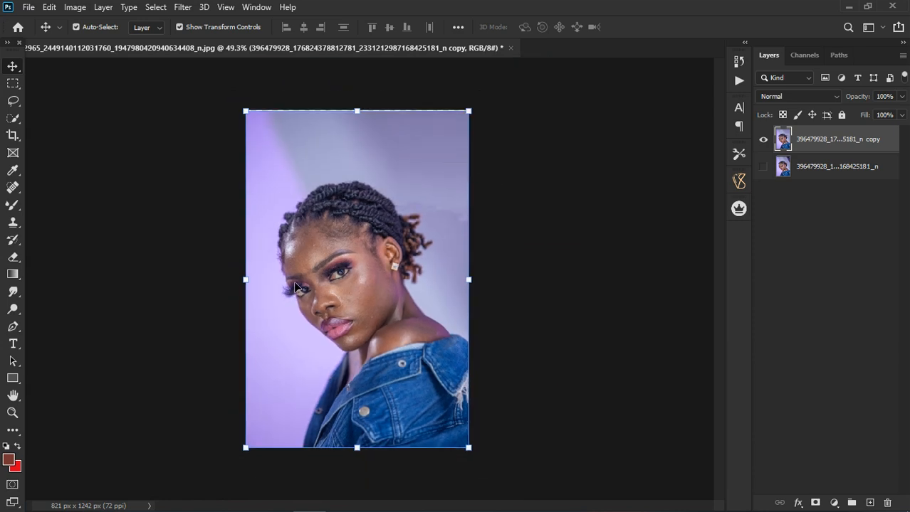
scroll(296, 287, up, 2)
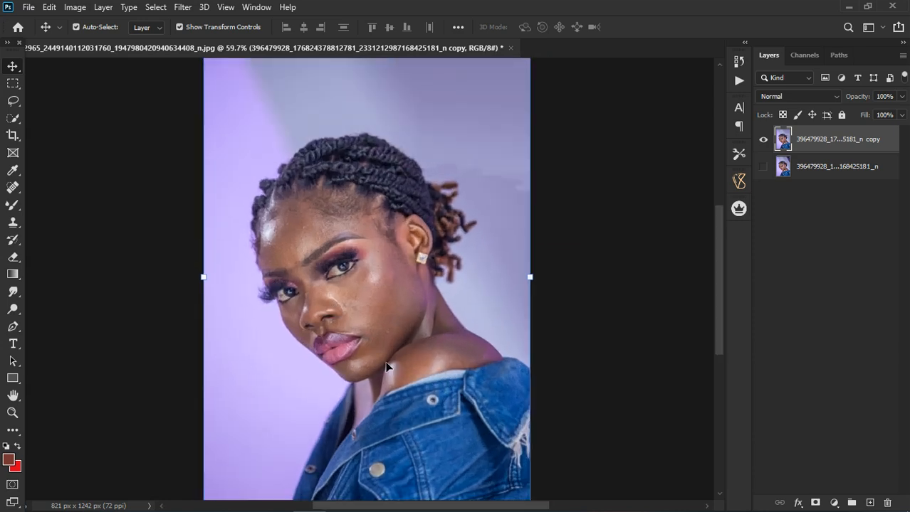
click(835, 504)
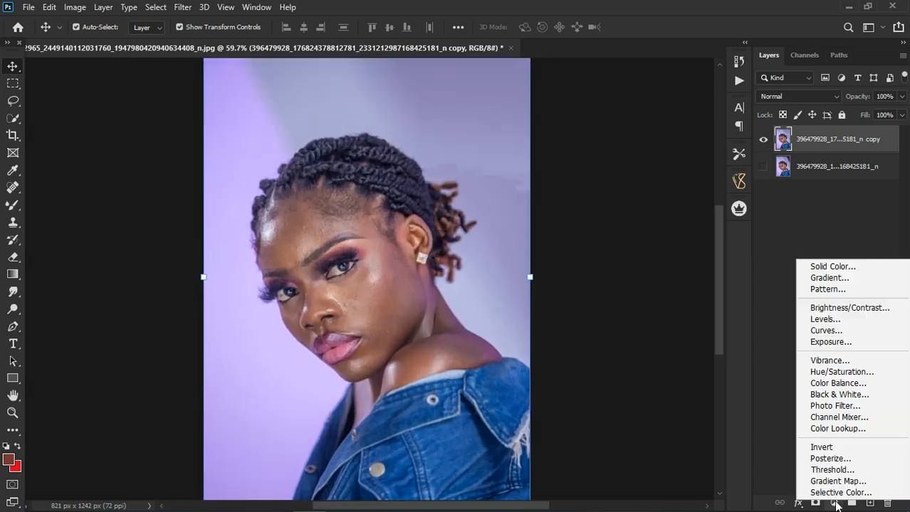
click(829, 270)
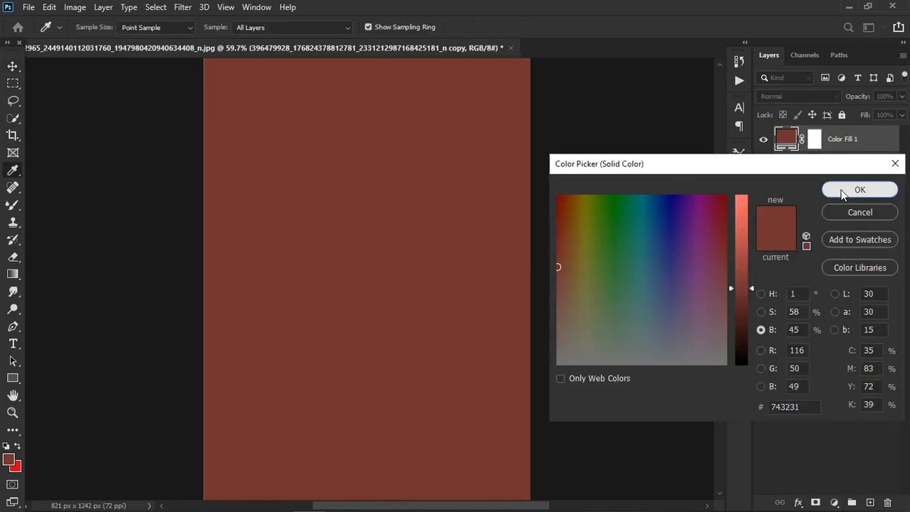
click(854, 189)
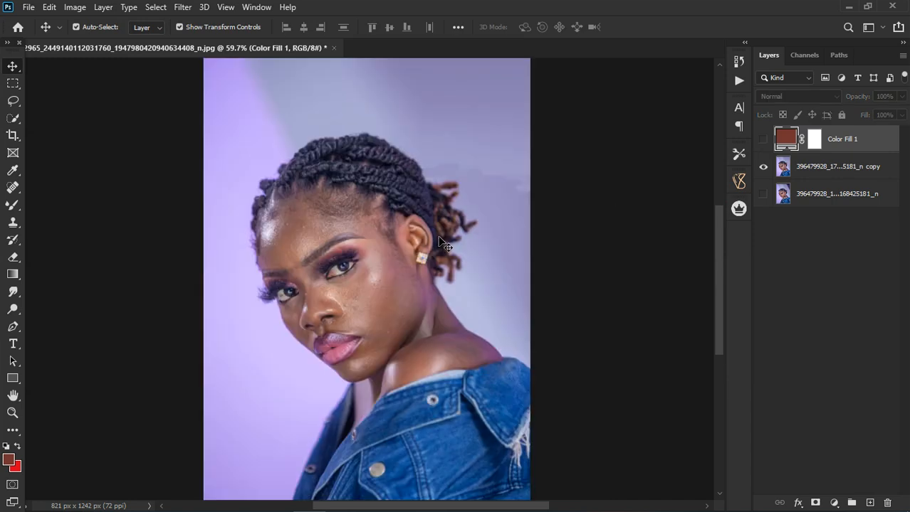
Change the fill layer's color to the blue-grey #999eb8 sampled from the photo and make the layer visible.
scroll(333, 387, down, 3)
scroll(299, 378, up, 1)
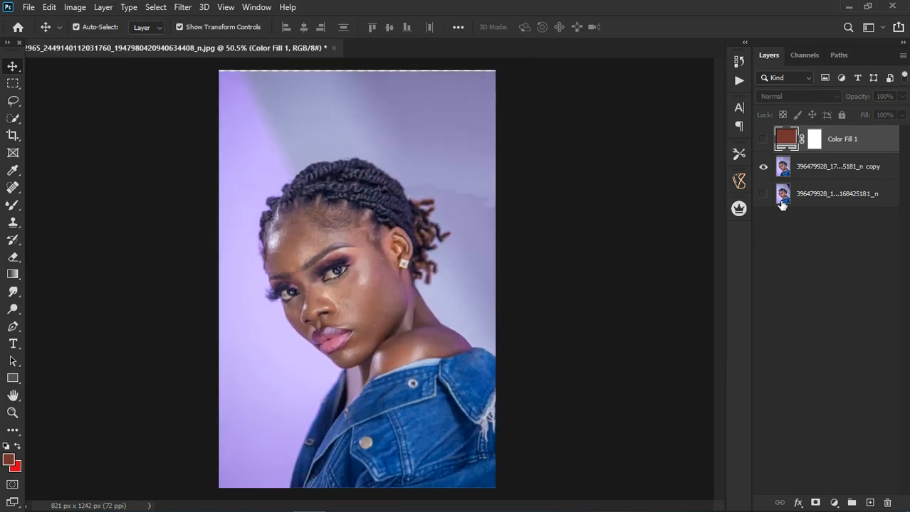
double_click(787, 139)
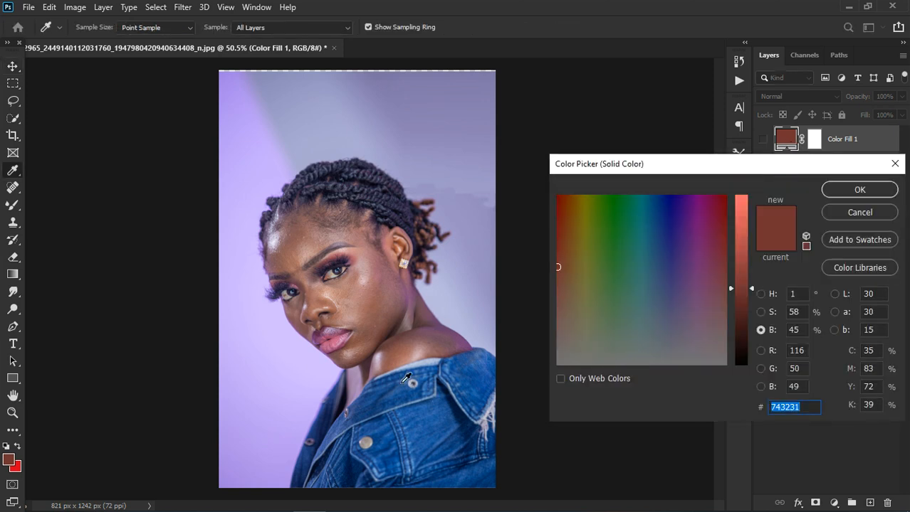
click(495, 418)
click(846, 190)
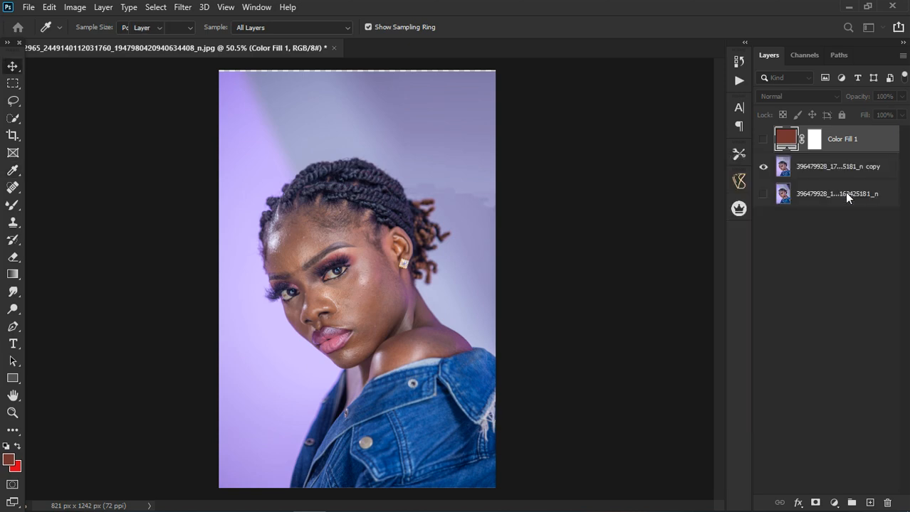
key(v)
click(764, 139)
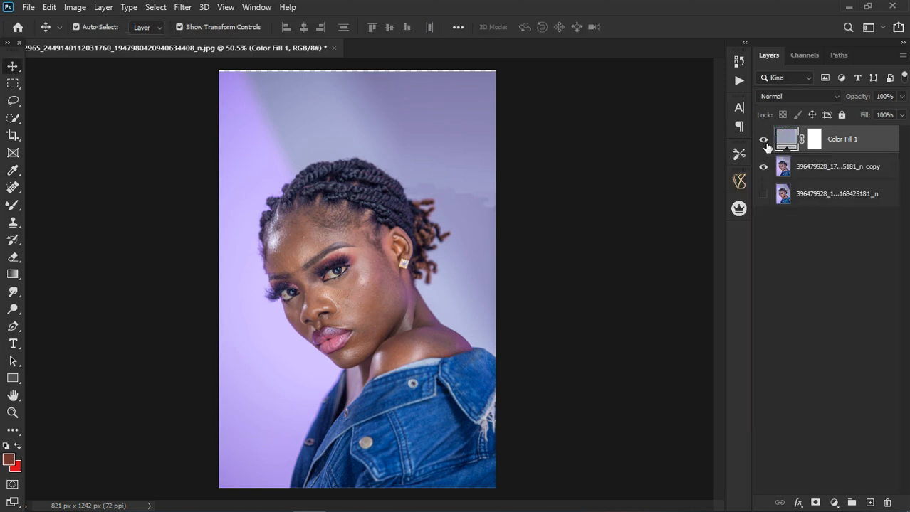
Set the color fill layer's blend mode to Divide and raise its fill color's brightness to the maximum.
click(785, 98)
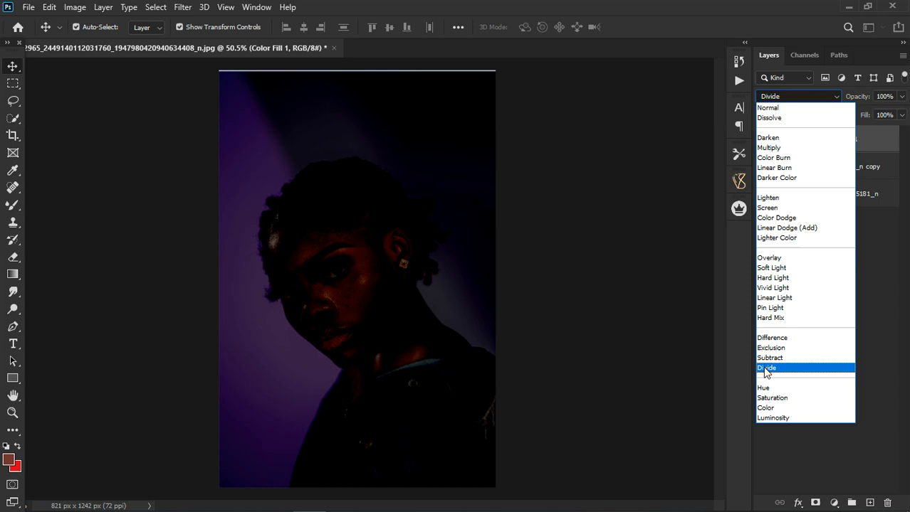
click(765, 368)
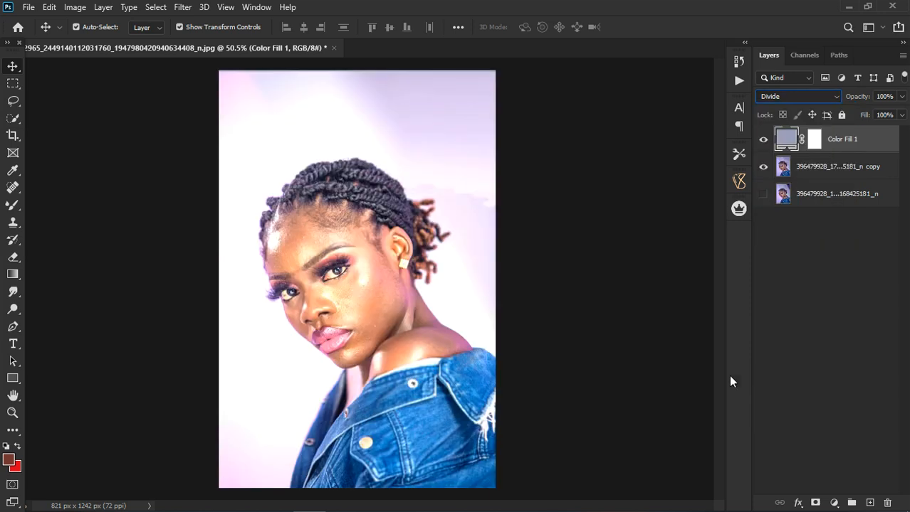
double_click(794, 145)
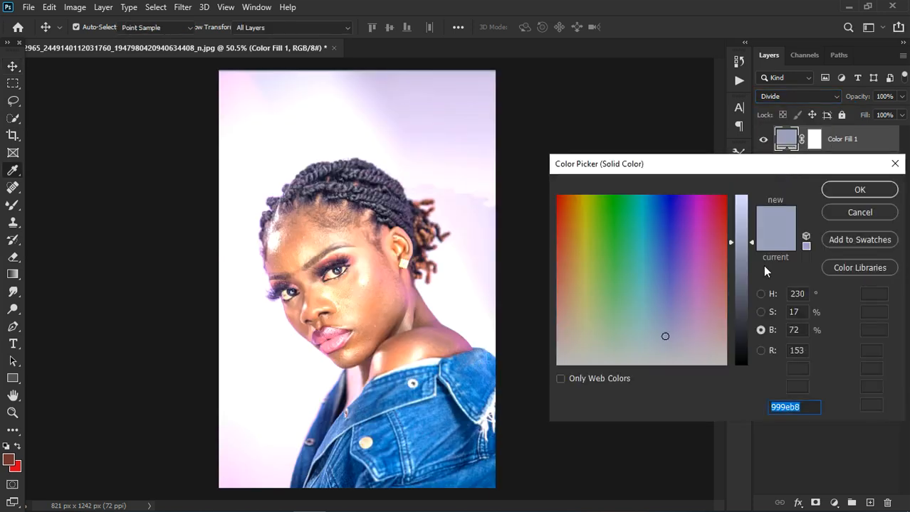
drag(750, 233, 748, 184)
click(859, 189)
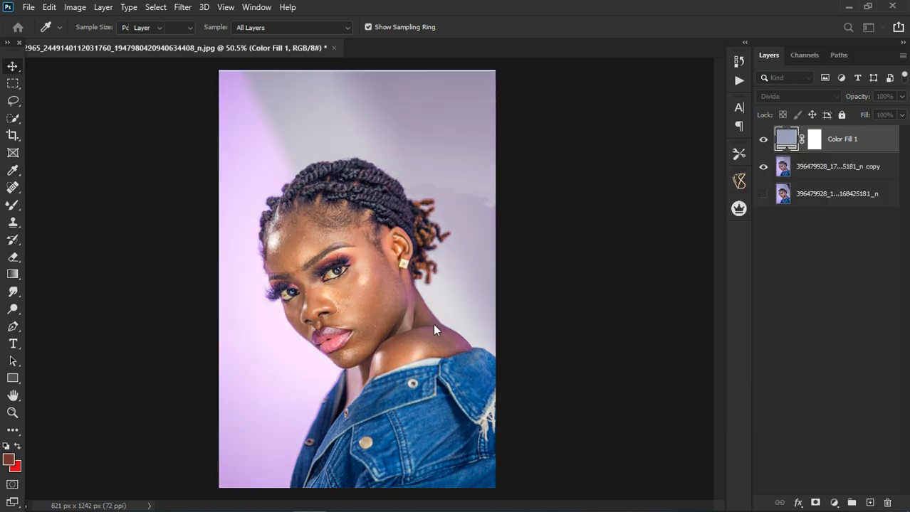
Compare the portrait with and without the Divide color fill layer, and delete that fill layer.
scroll(303, 340, up, 4)
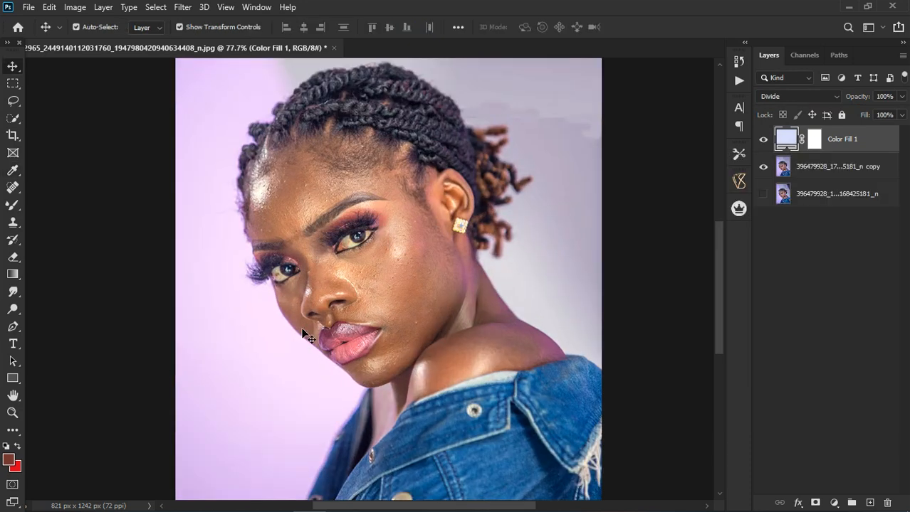
scroll(352, 298, down, 2)
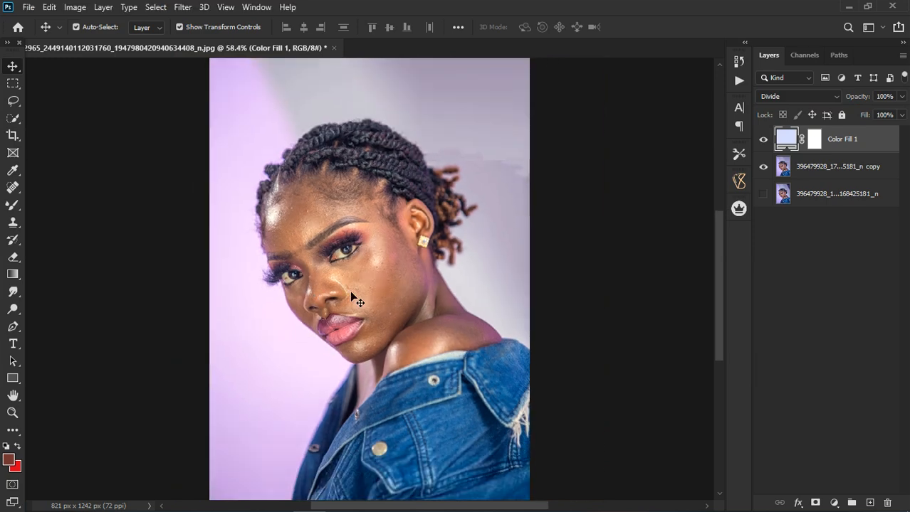
double_click(775, 145)
click(772, 144)
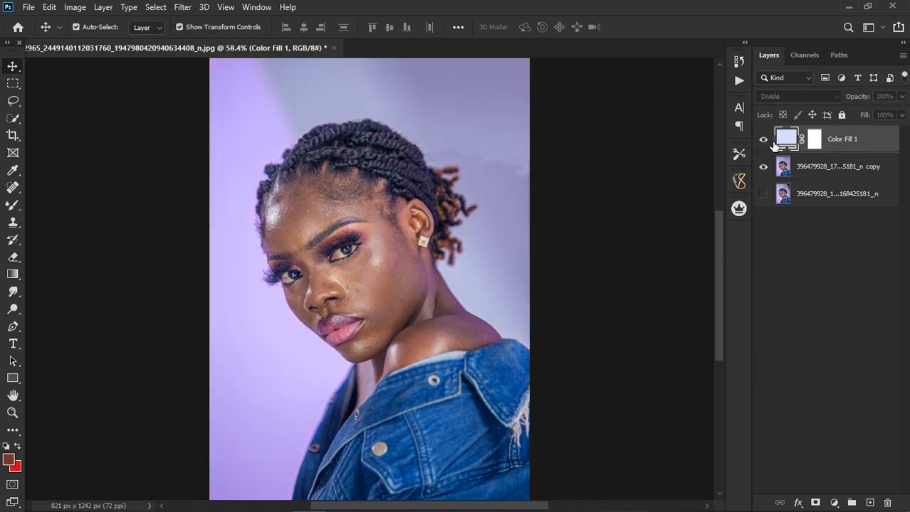
double_click(775, 145)
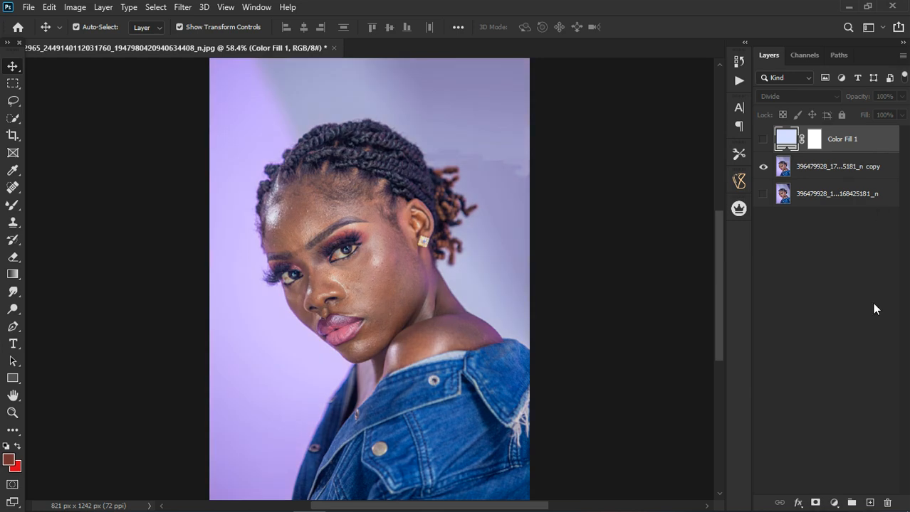
click(887, 503)
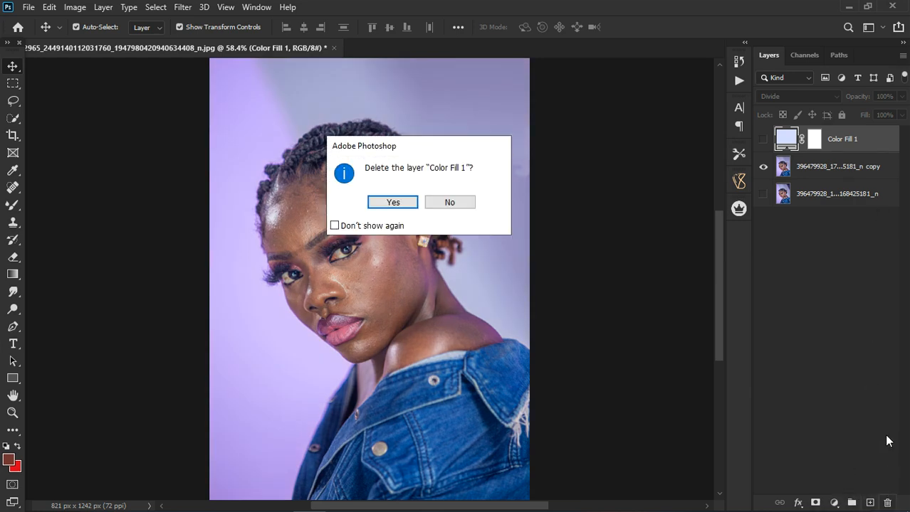
click(417, 203)
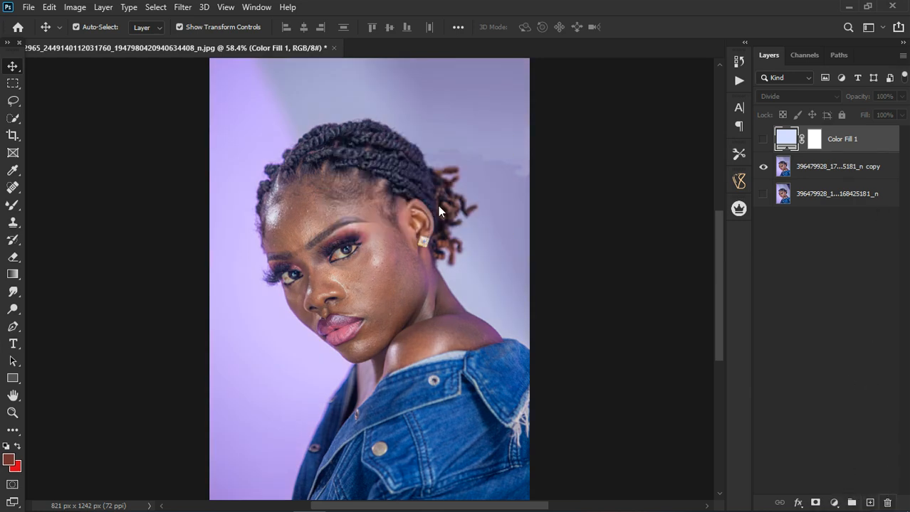
Add a Hue/Saturation adjustment layer above the portrait copy, target the Blues from the grey background, and shift their hue towards purple.
click(834, 503)
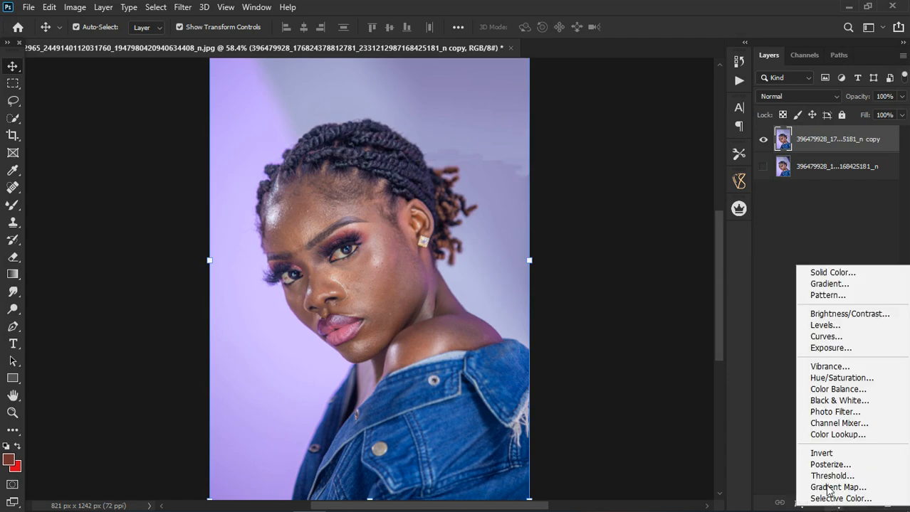
click(825, 378)
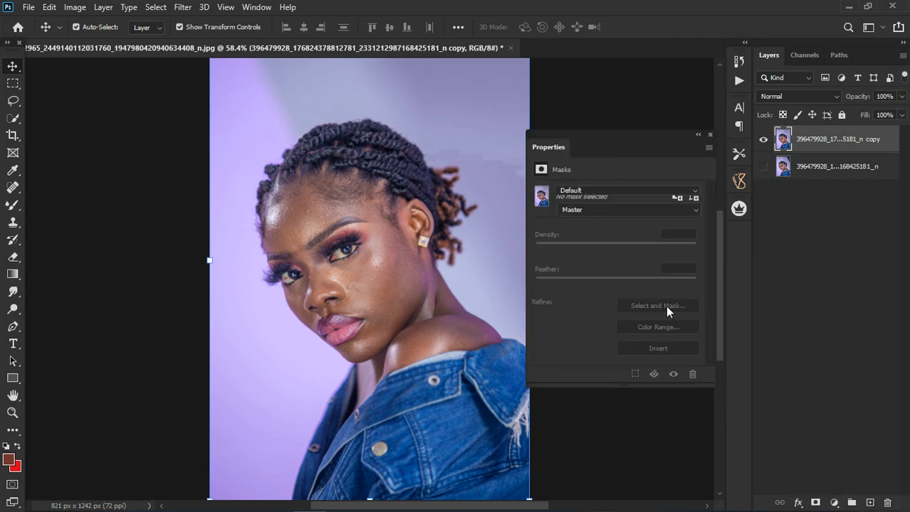
click(584, 210)
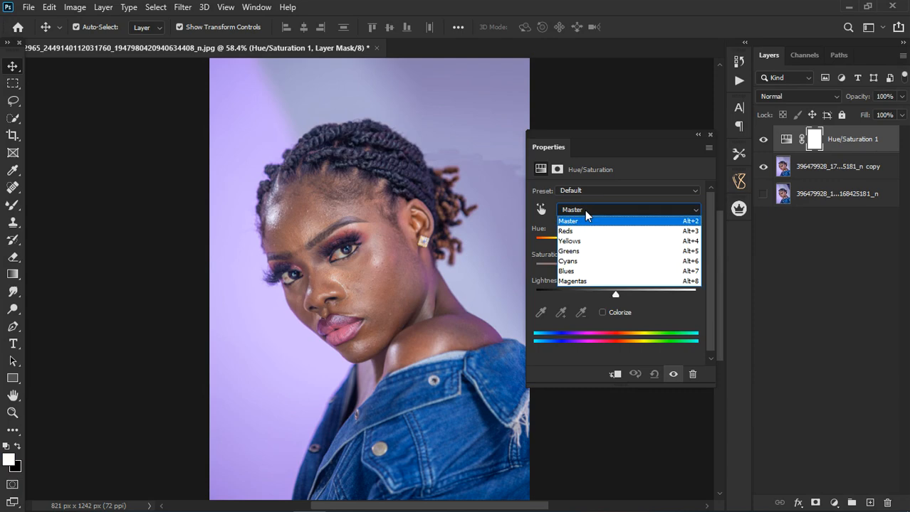
click(538, 211)
click(538, 210)
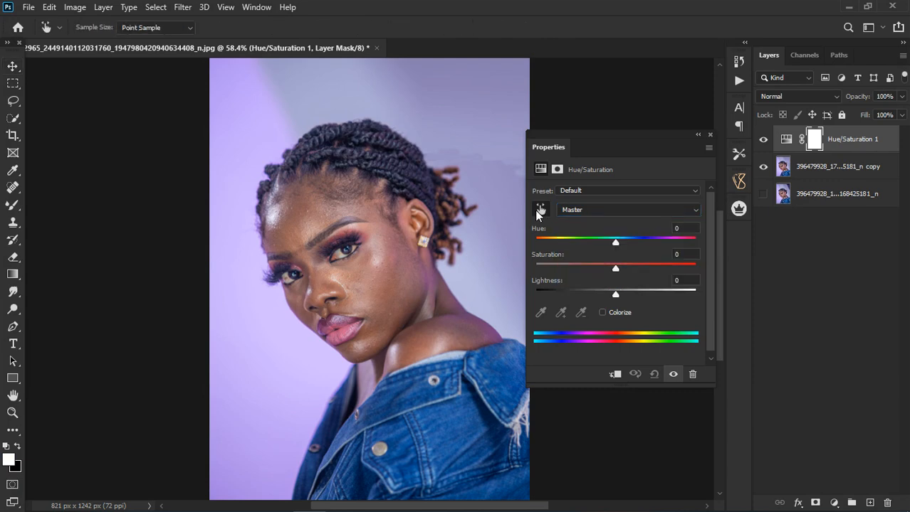
click(429, 96)
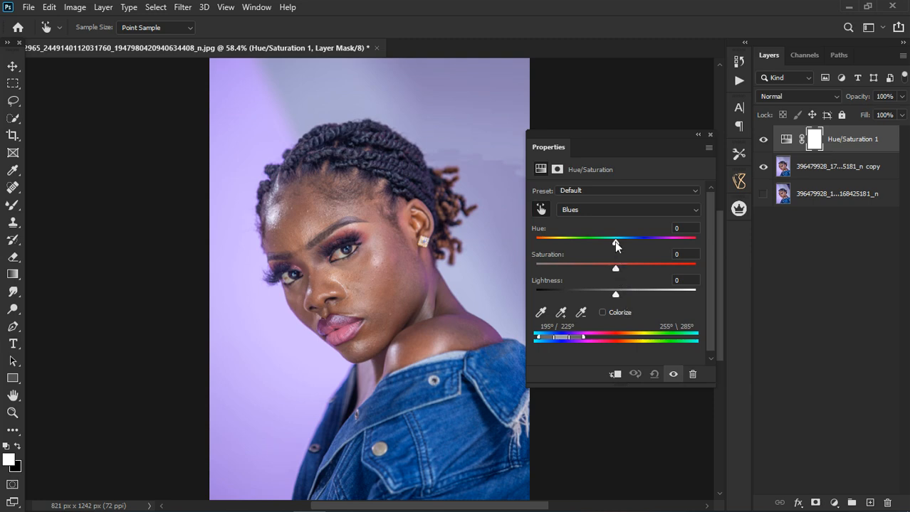
drag(614, 241, 632, 244)
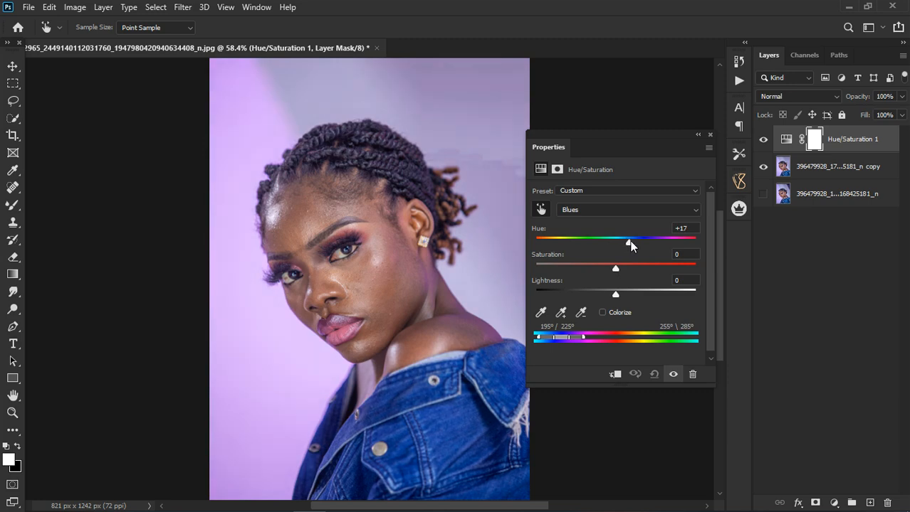
mouse_move(629, 241)
mouse_down()
mouse_move(601, 243)
mouse_move(640, 244)
mouse_move(618, 246)
mouse_up()
click(709, 134)
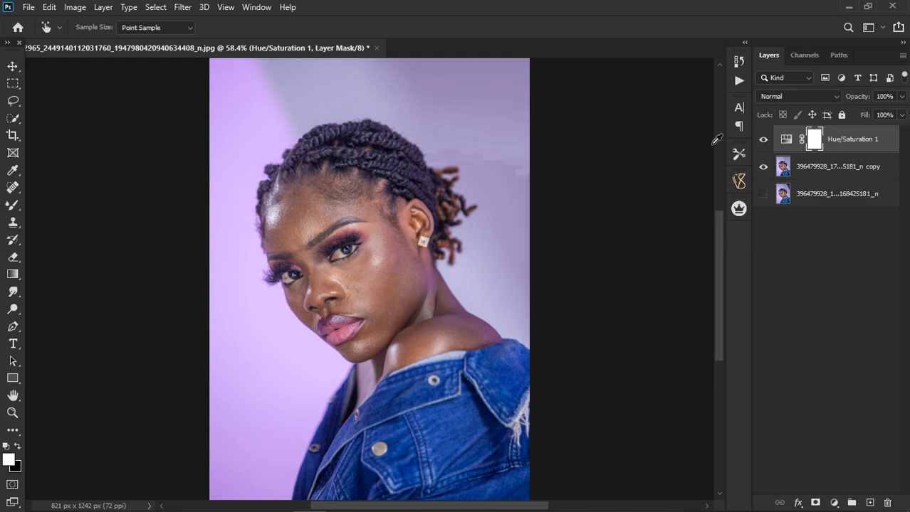
Add a Selective Color adjustment layer and raise the Yellow amount in the Blues to tone down the blue cast.
click(842, 503)
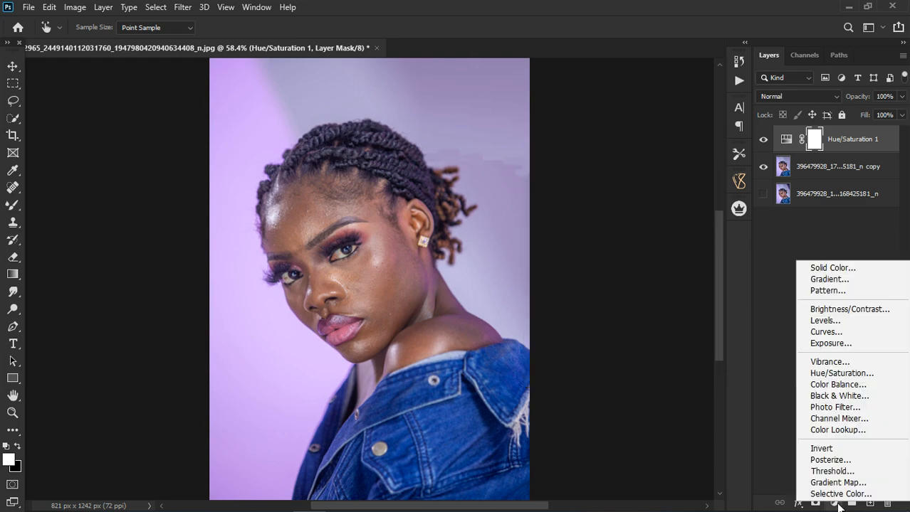
click(827, 489)
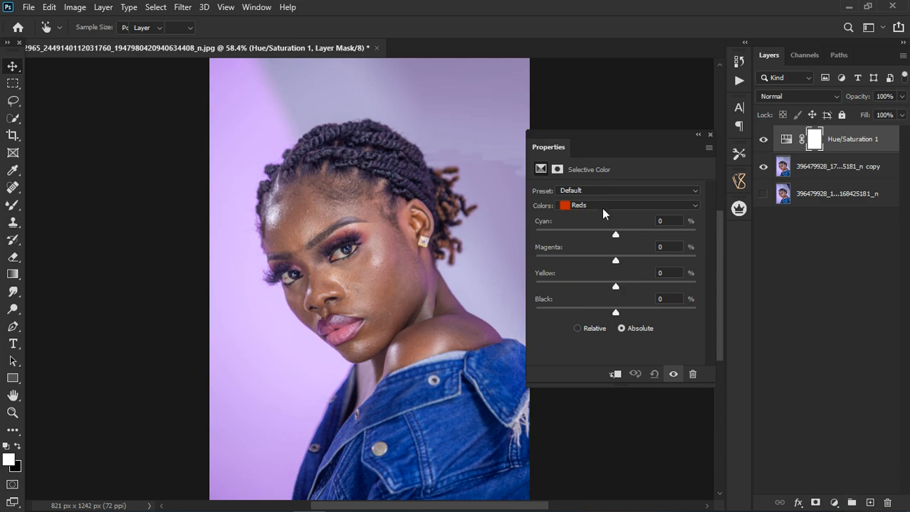
click(601, 206)
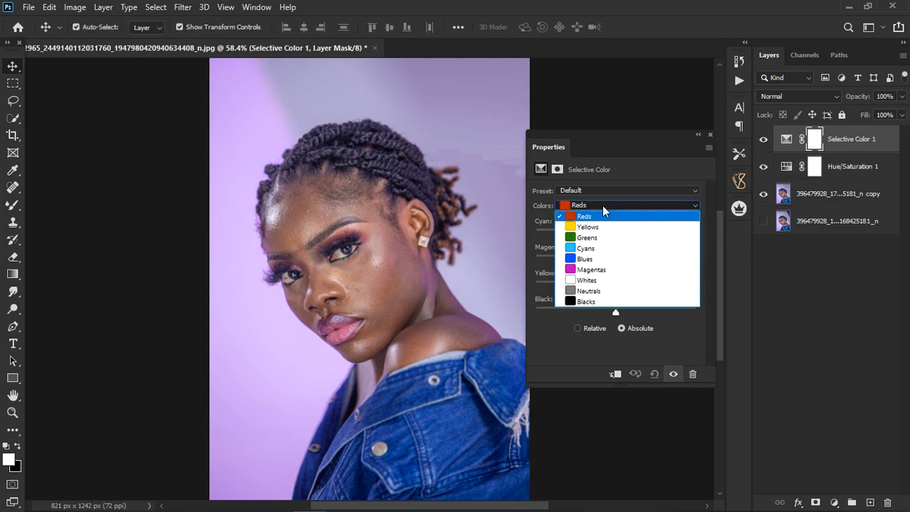
click(587, 259)
drag(616, 285, 655, 285)
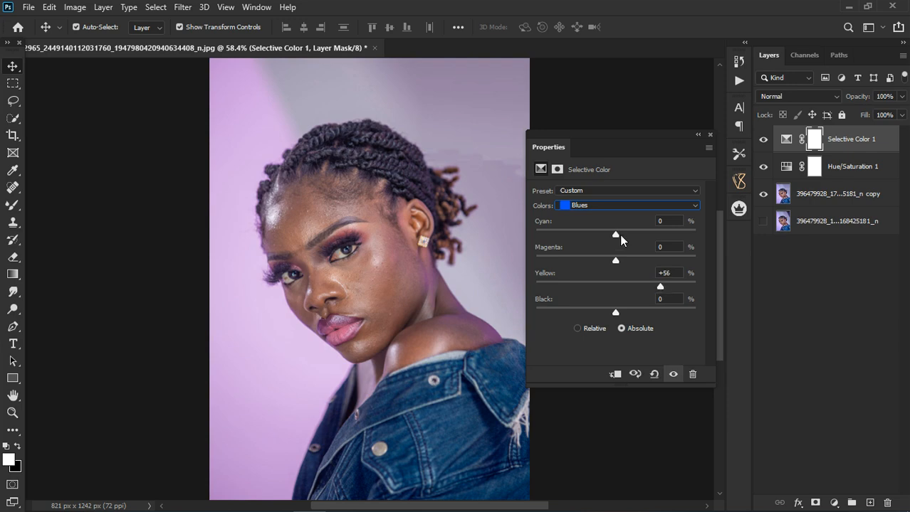
mouse_move(616, 237)
mouse_down()
mouse_move(591, 237)
mouse_move(622, 236)
mouse_move(614, 234)
mouse_up()
drag(653, 281, 651, 289)
Set Yellow to +14% for the Reds in the Selective Color adjustment to warm the skin.
click(609, 217)
mouse_move(626, 294)
mouse_down()
mouse_move(636, 294)
mouse_move(627, 295)
mouse_up()
click(709, 135)
scroll(473, 193, down, 4)
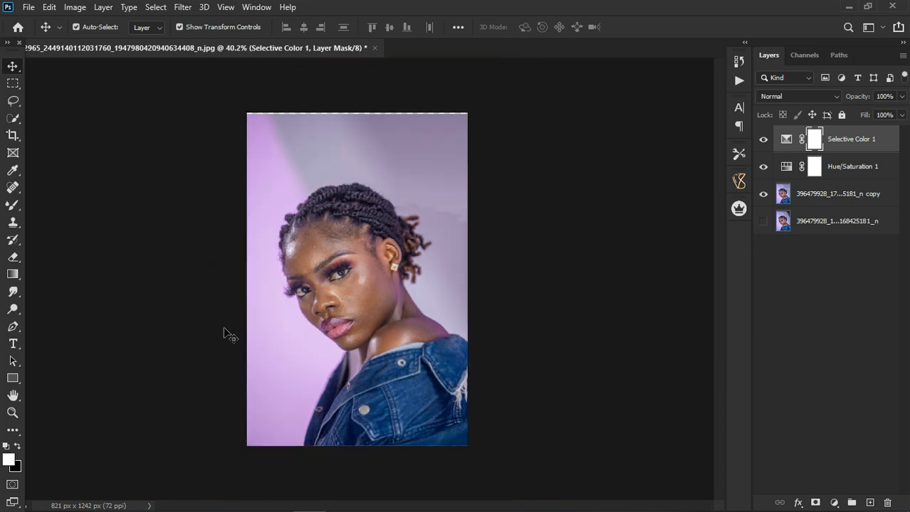
scroll(224, 329, up, 3)
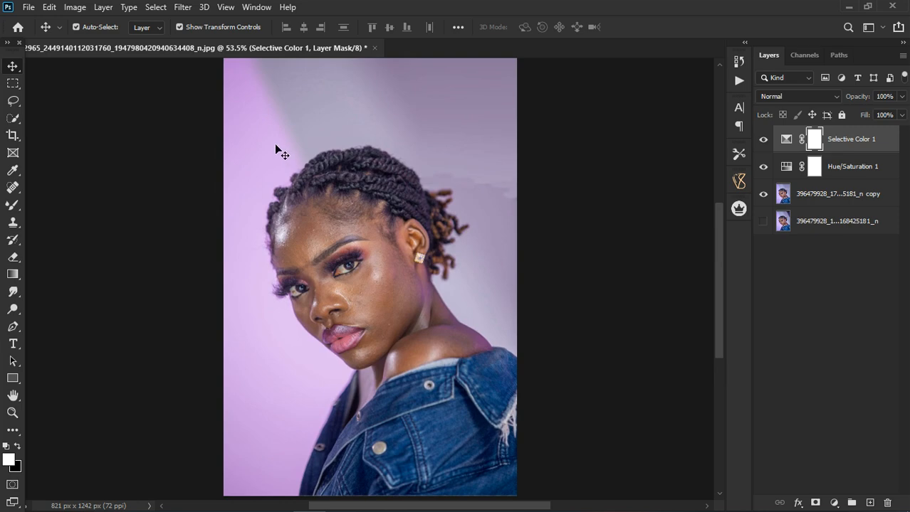
Reopen the Selective Color adjustment and strongly reduce the Magenta amount in the Magentas.
double_click(786, 138)
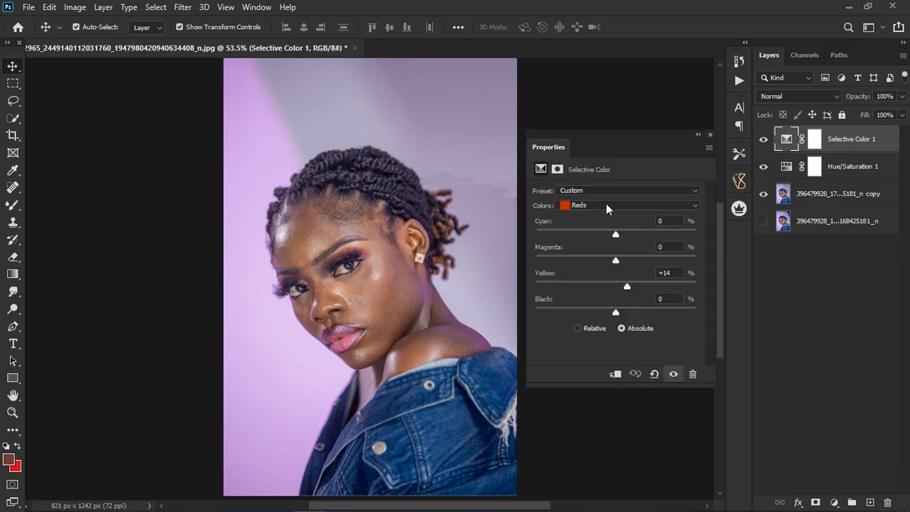
click(605, 205)
click(591, 269)
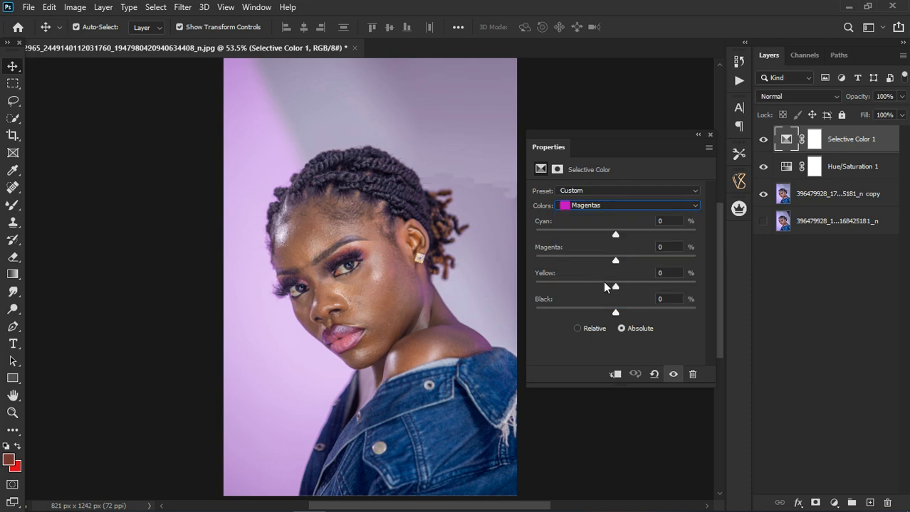
drag(637, 261, 582, 262)
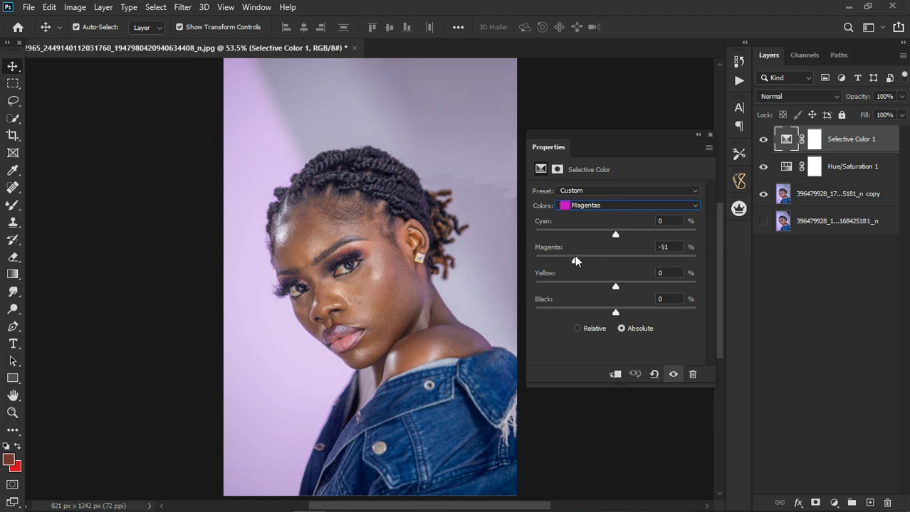
mouse_move(575, 261)
mouse_down()
mouse_move(524, 261)
mouse_move(601, 261)
mouse_move(567, 258)
mouse_up()
click(710, 135)
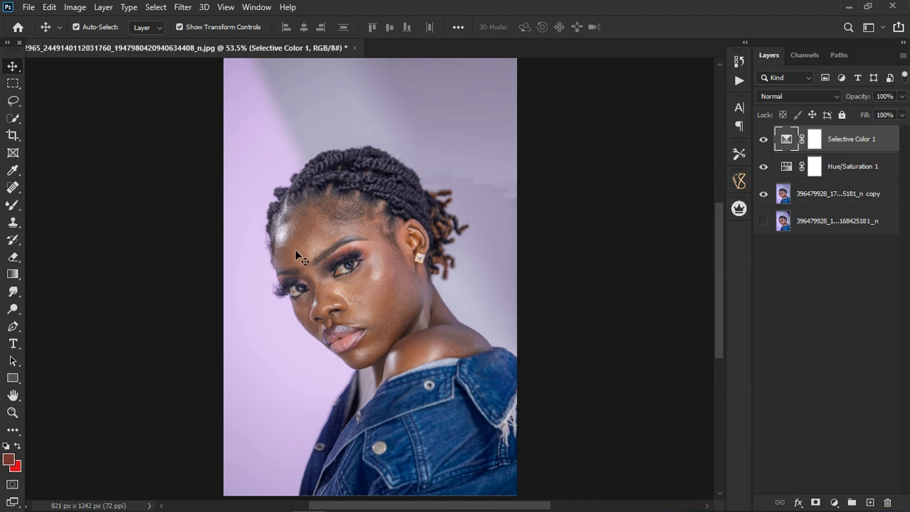
Compare the photo with and without the Hue/Saturation adjustment layer, and delete that layer.
click(772, 169)
click(767, 167)
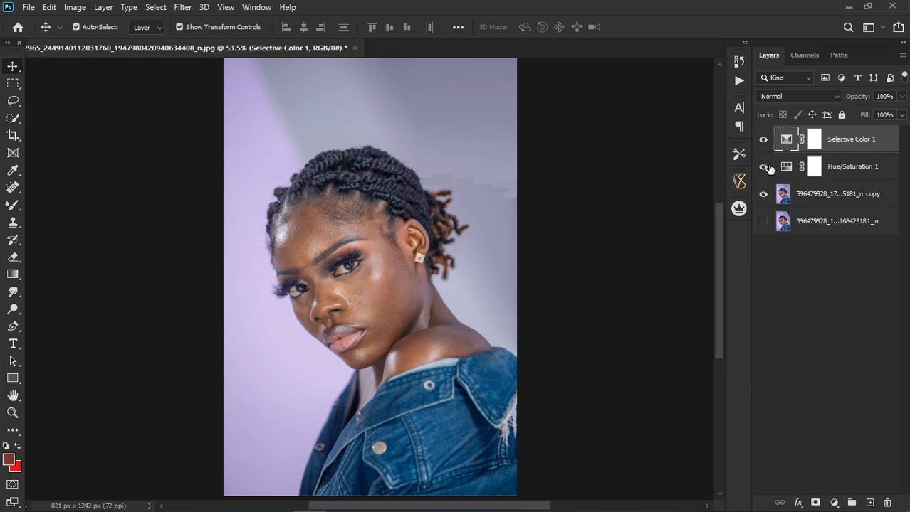
click(764, 167)
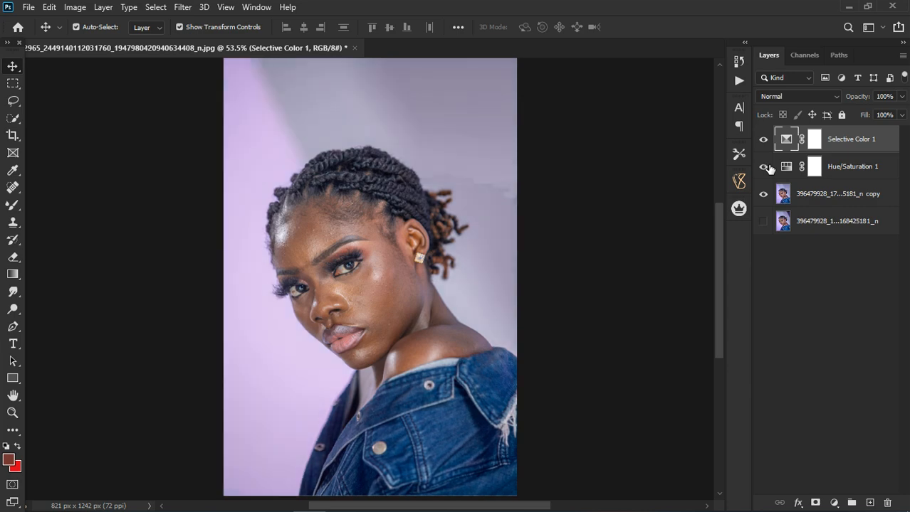
click(871, 171)
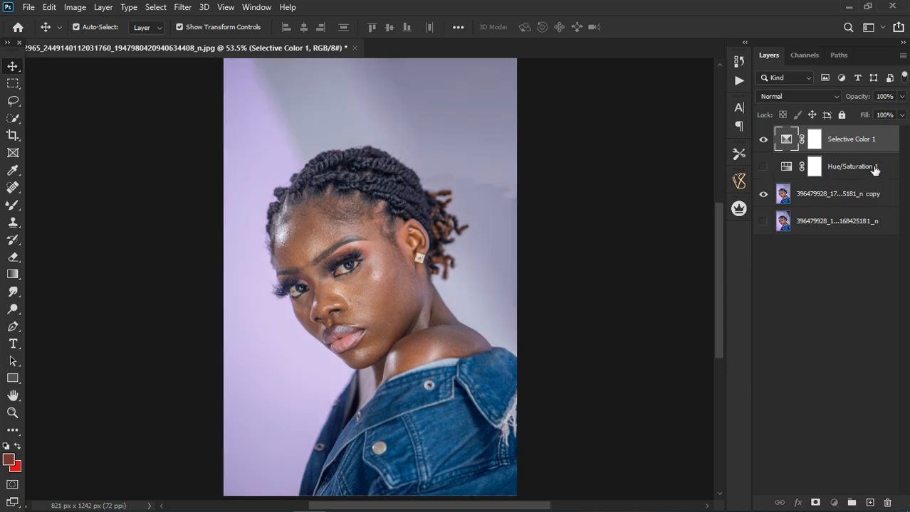
key(Delete)
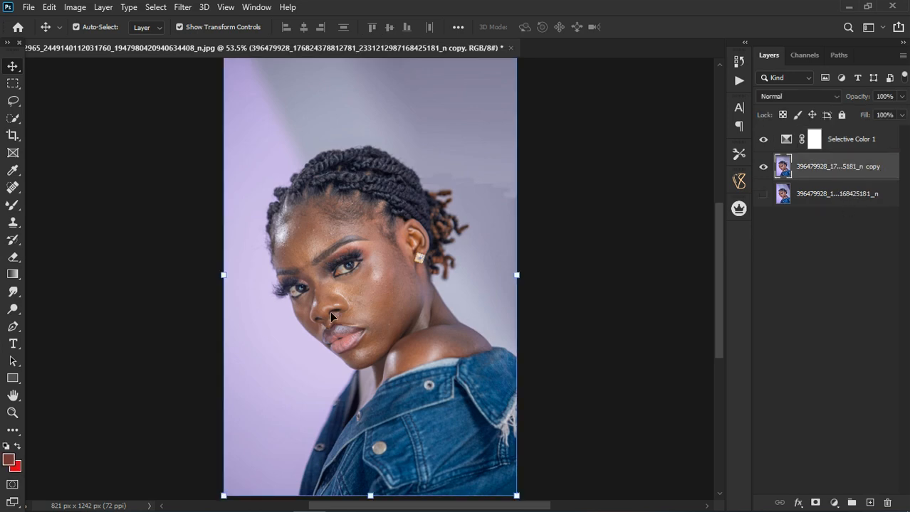
Paint black on the Selective Color layer's mask with a 40 px brush over the lips and both eyes' makeup to restore their color.
scroll(289, 299, up, 5)
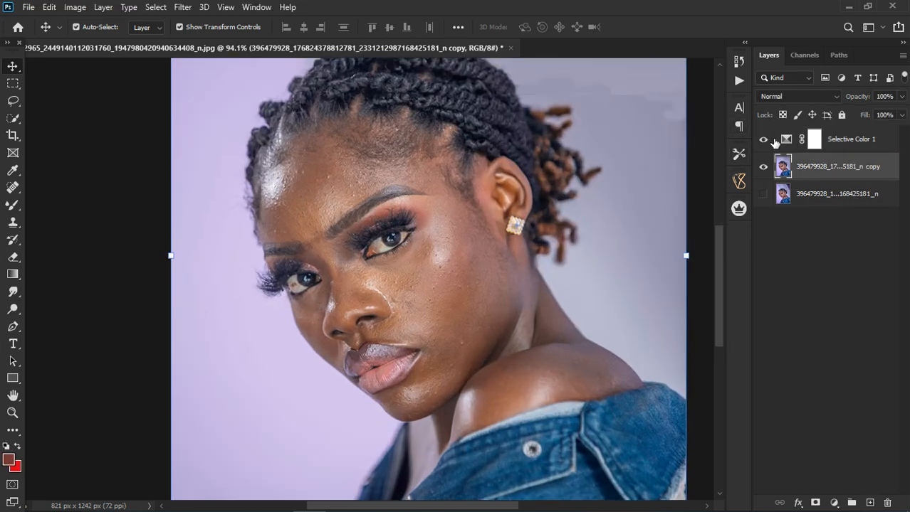
click(769, 140)
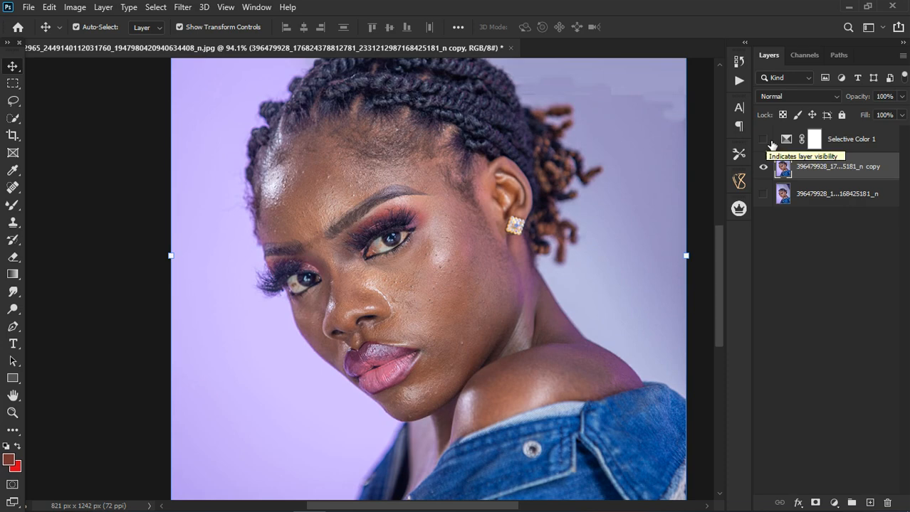
click(763, 139)
click(819, 141)
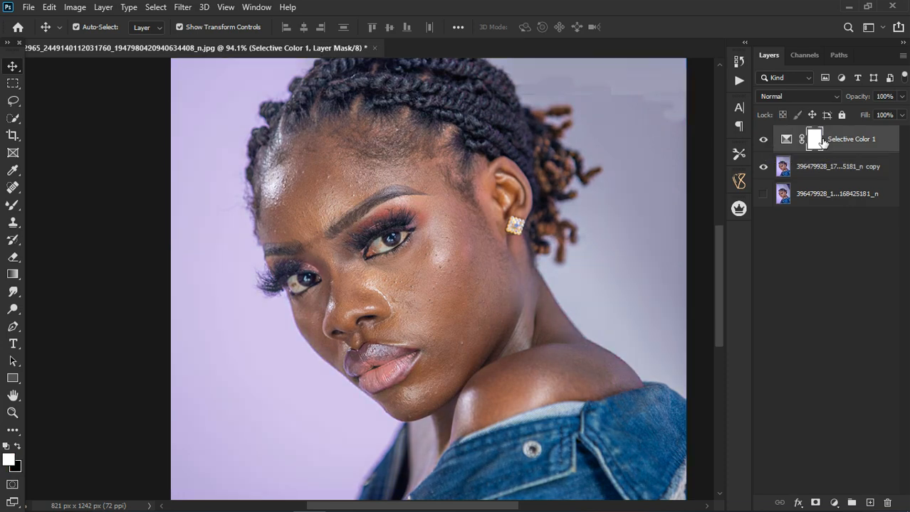
click(13, 206)
right_click(13, 205)
click(88, 208)
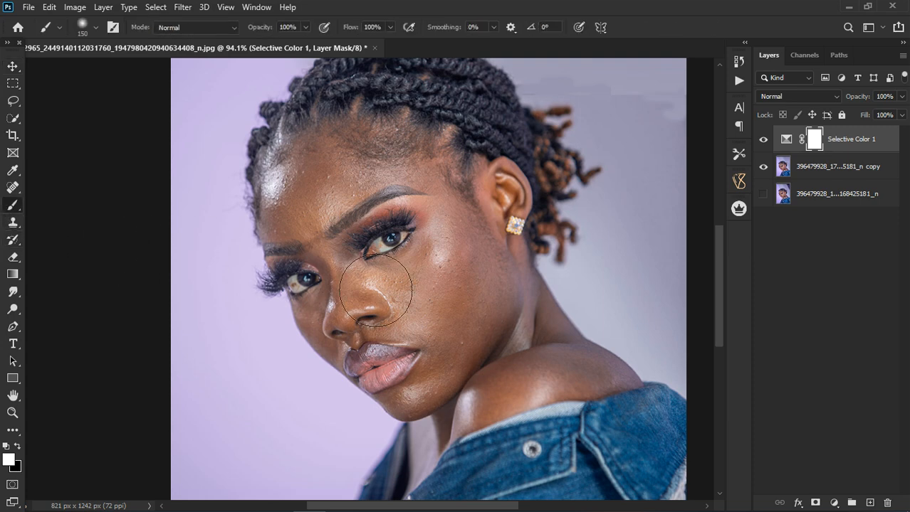
key(bracketleft)
key(bracketleft)
key(bracketleft)
key(bracketleft)
key(bracketleft)
key(bracketleft)
key(bracketleft)
key(bracketleft)
key(bracketleft)
key(x)
mouse_move(373, 372)
mouse_down()
mouse_move(410, 360)
mouse_move(371, 389)
mouse_move(417, 370)
mouse_up()
drag(380, 240, 419, 232)
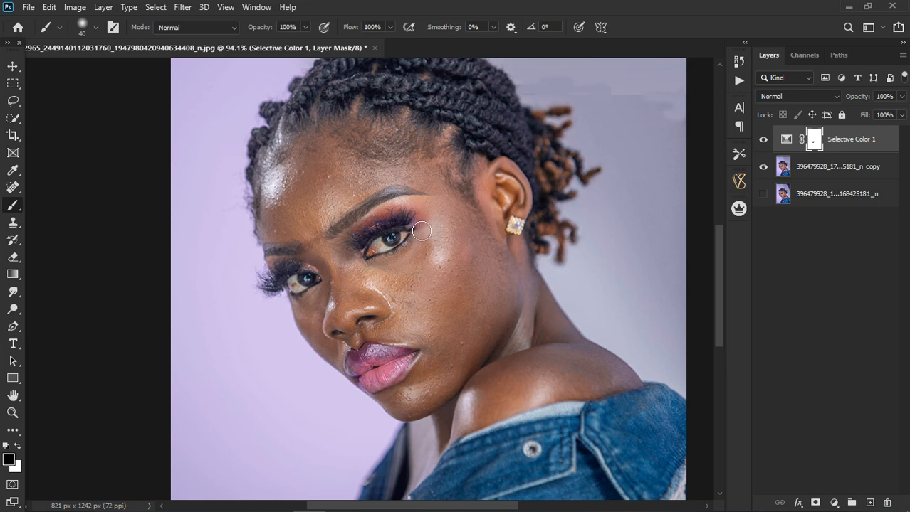
mouse_move(296, 292)
mouse_down()
mouse_move(317, 286)
mouse_move(290, 277)
mouse_move(301, 261)
mouse_move(271, 264)
mouse_up()
Paint black on the Selective Color mask over the denim jacket's collar with the brush enlarged to 60 px to restore its blue.
scroll(470, 159, down, 3)
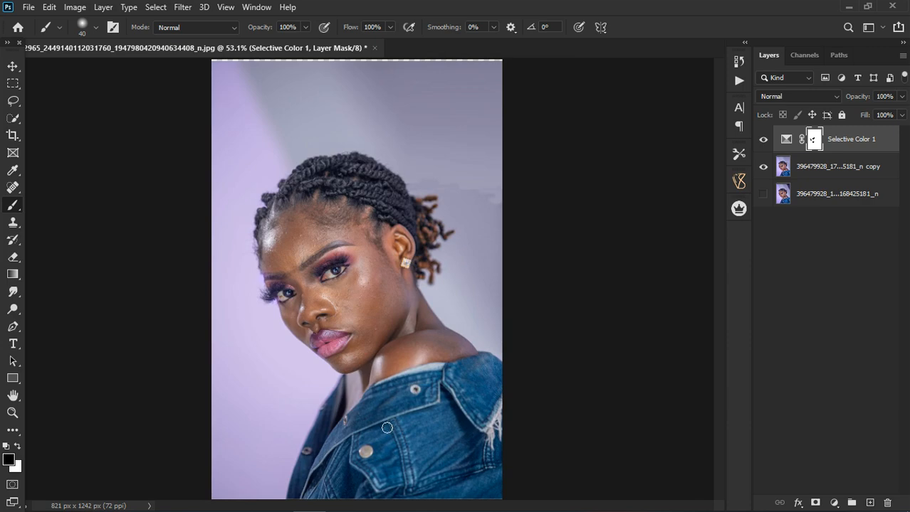
scroll(386, 428, up, 2)
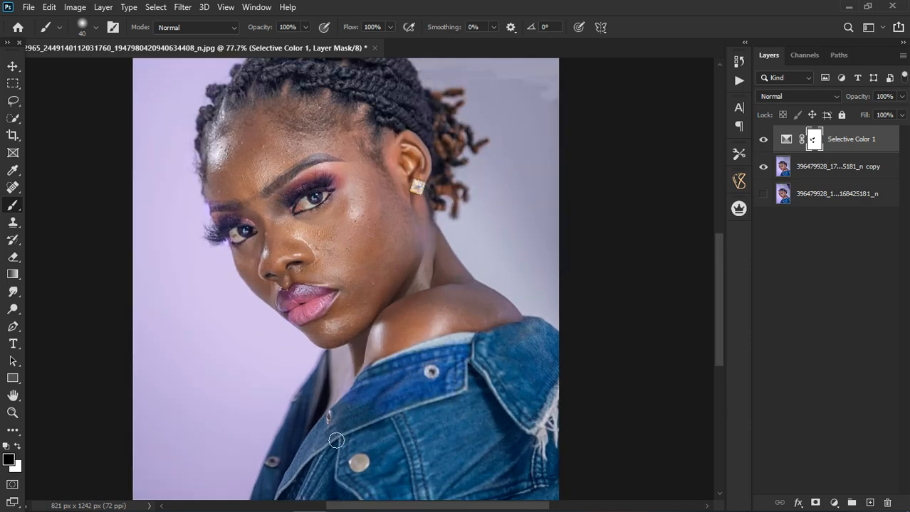
scroll(412, 327, down, 3)
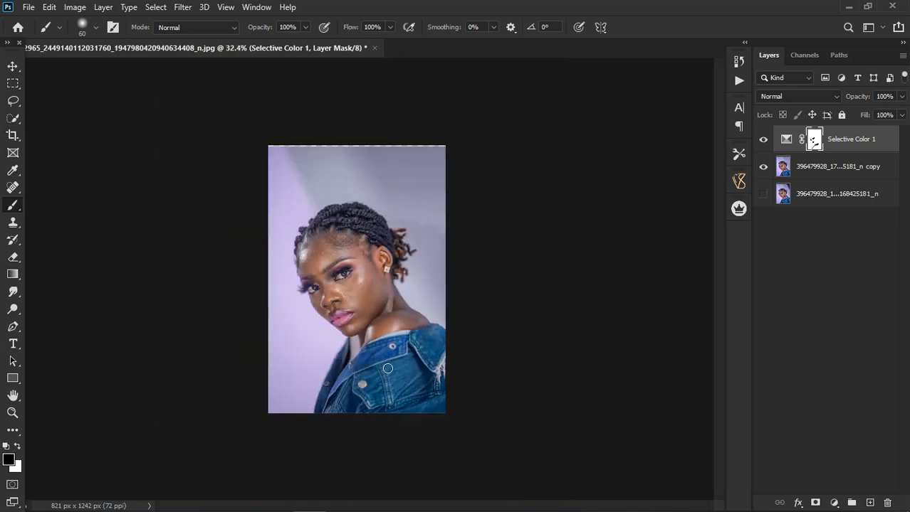
Paint black on the Selective Color mask over the rest of the denim jacket with a 90 px brush to restore its blue.
key(bracketright)
key(bracketright)
key(bracketright)
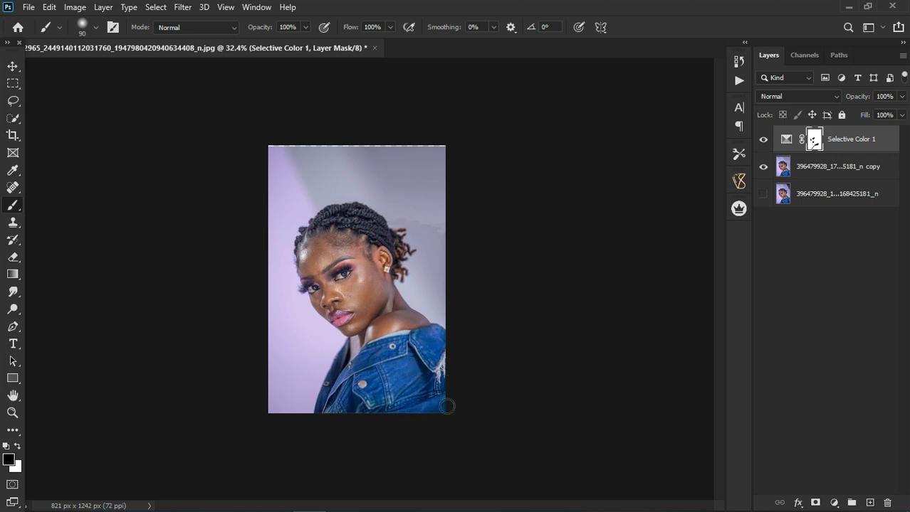
mouse_move(367, 419)
mouse_down()
mouse_move(321, 424)
mouse_move(342, 363)
mouse_up()
Paint black on the Selective Color mask over the braided hair, and compare the photo with and without that adjustment layer.
scroll(351, 262, up, 3)
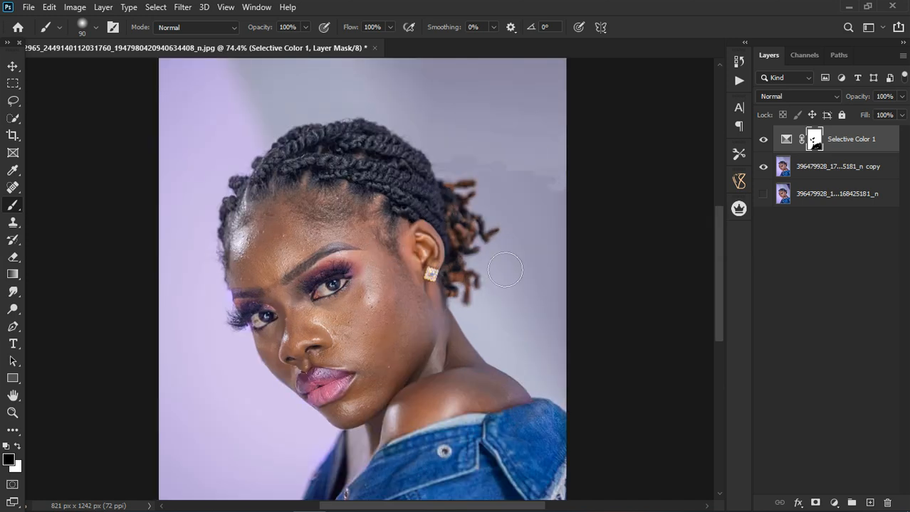
drag(308, 194, 279, 204)
mouse_move(414, 178)
mouse_down()
mouse_move(467, 245)
mouse_move(474, 235)
mouse_move(482, 301)
mouse_up()
scroll(473, 305, down, 3)
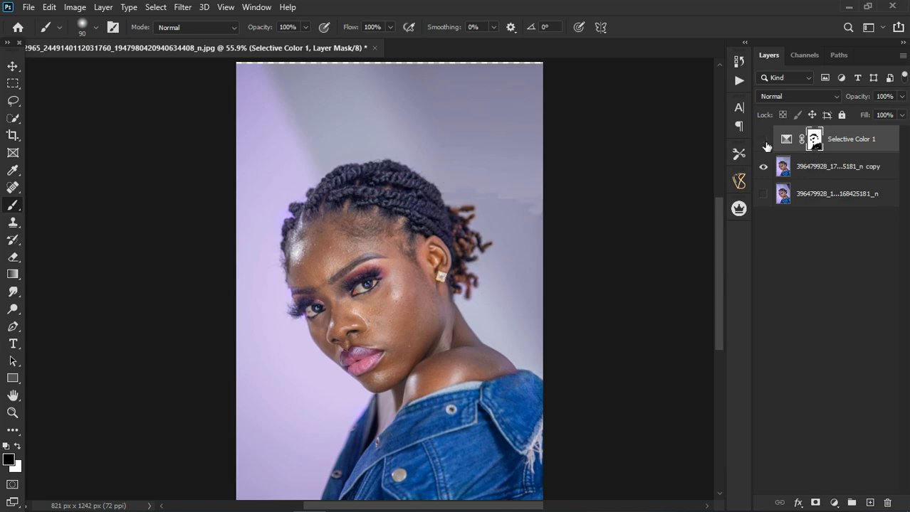
click(765, 144)
click(765, 144)
Add a Hue/Saturation adjustment layer and sample the cheek skin with the on-image adjustment tool to target the Reds.
scroll(364, 333, up, 1)
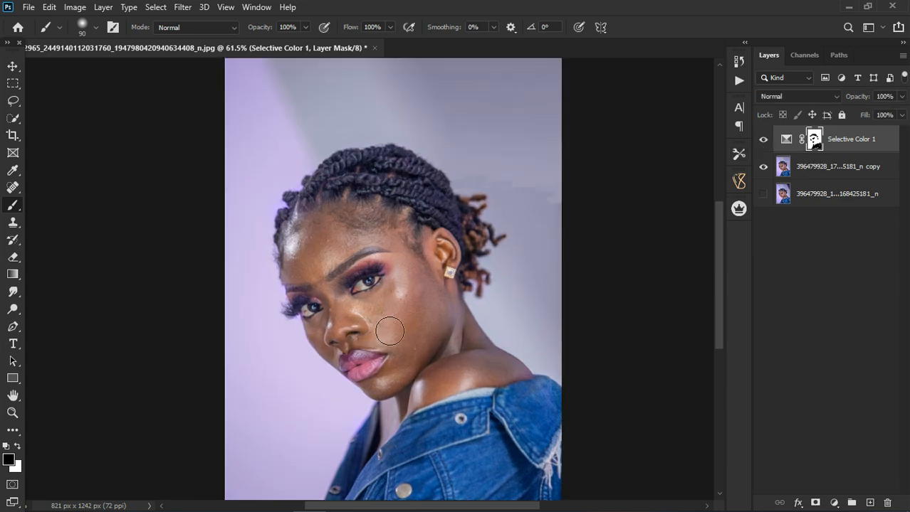
scroll(384, 329, up, 2)
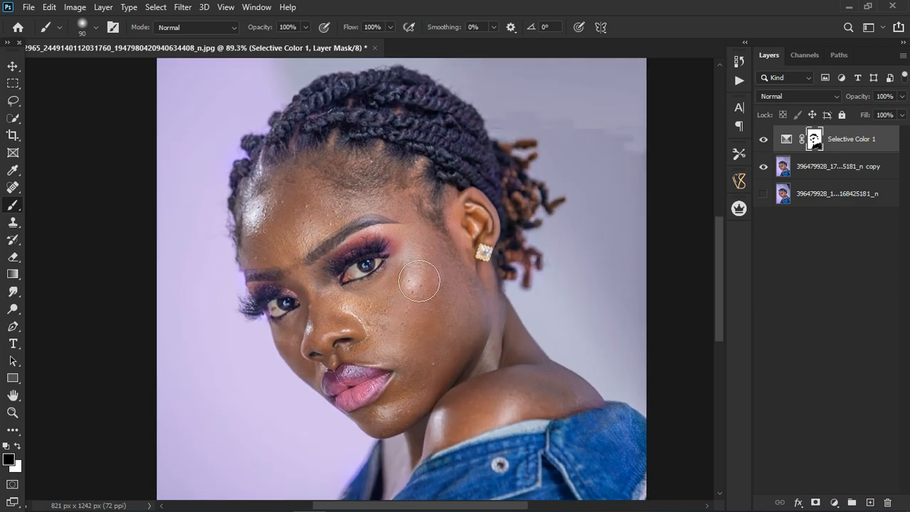
click(834, 502)
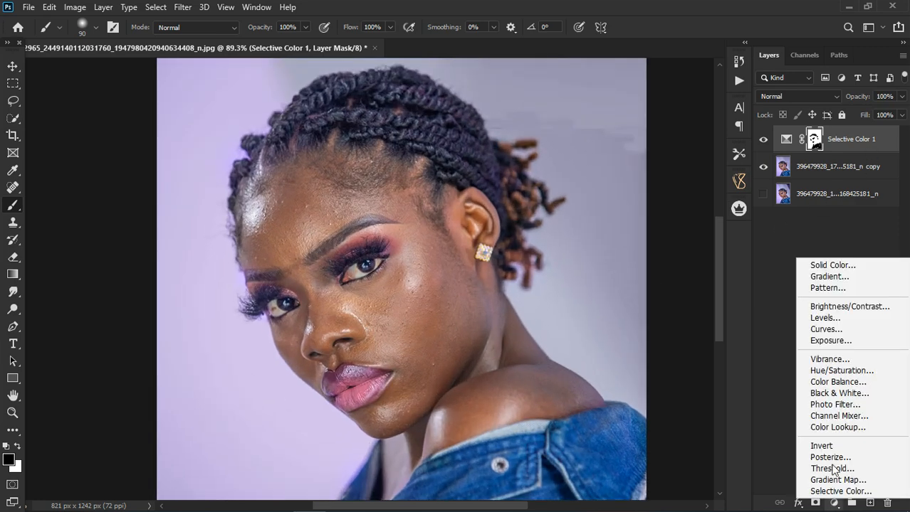
click(818, 370)
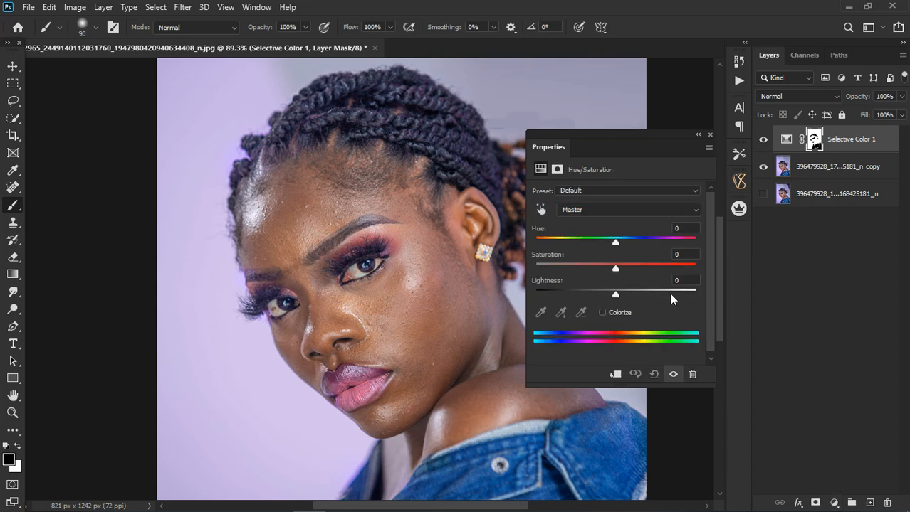
click(540, 210)
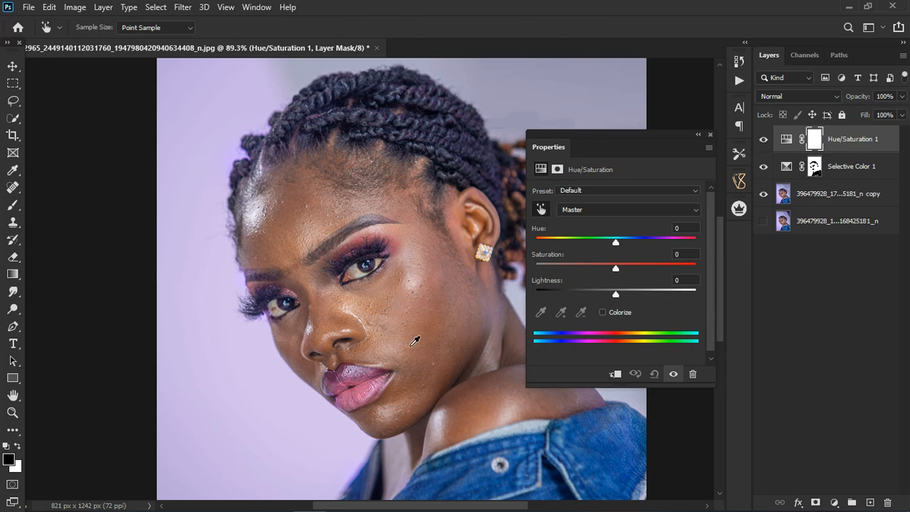
click(428, 258)
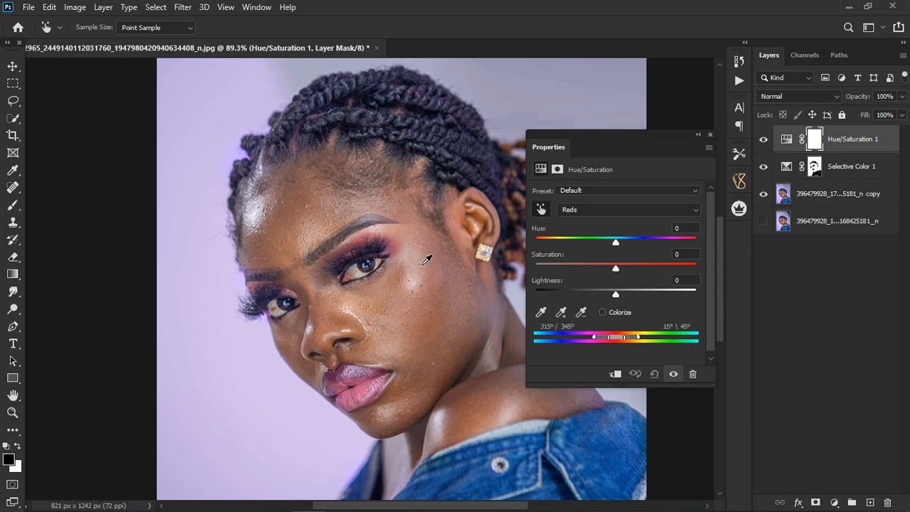
Exaggerate the Hue to +180 and -180, shift the affected color range to 281°/310° – 341°\10°, and check the targeted areas with Hue at +180.
drag(617, 242, 752, 248)
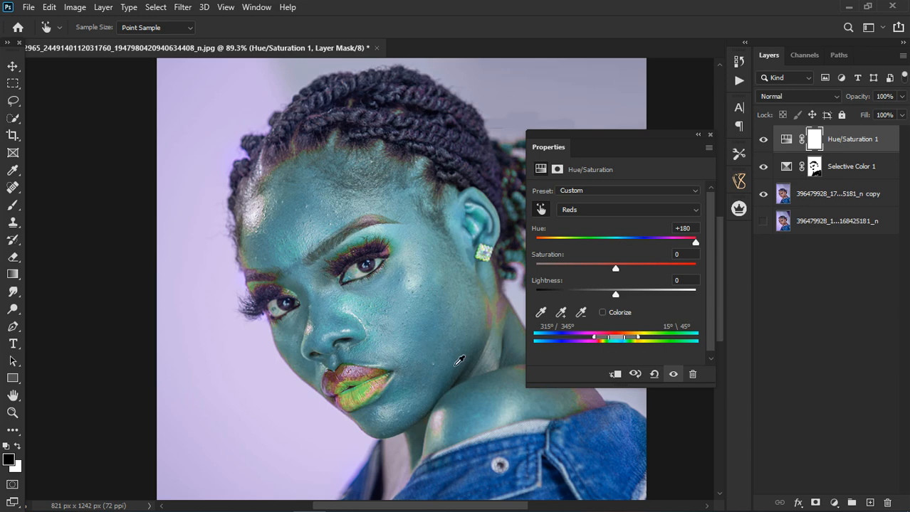
drag(675, 247, 535, 242)
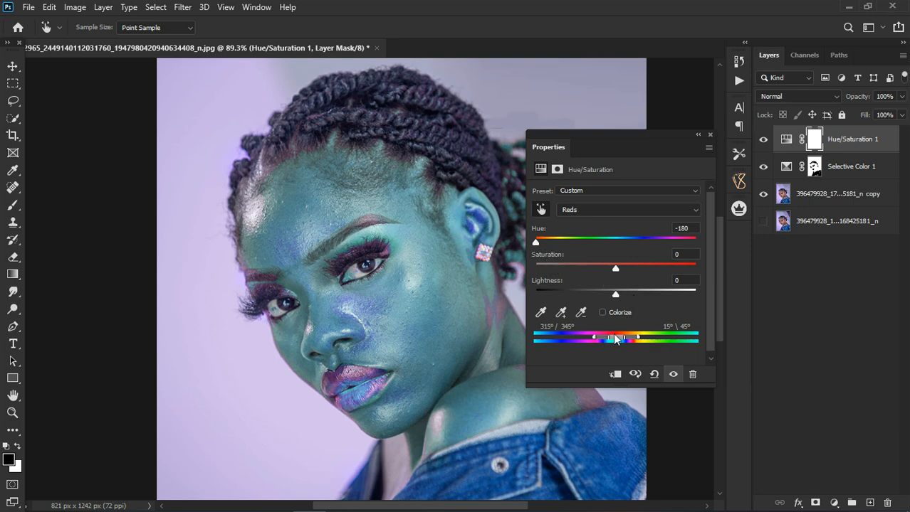
mouse_move(615, 339)
mouse_down()
mouse_move(648, 342)
mouse_move(585, 340)
mouse_move(598, 339)
mouse_up()
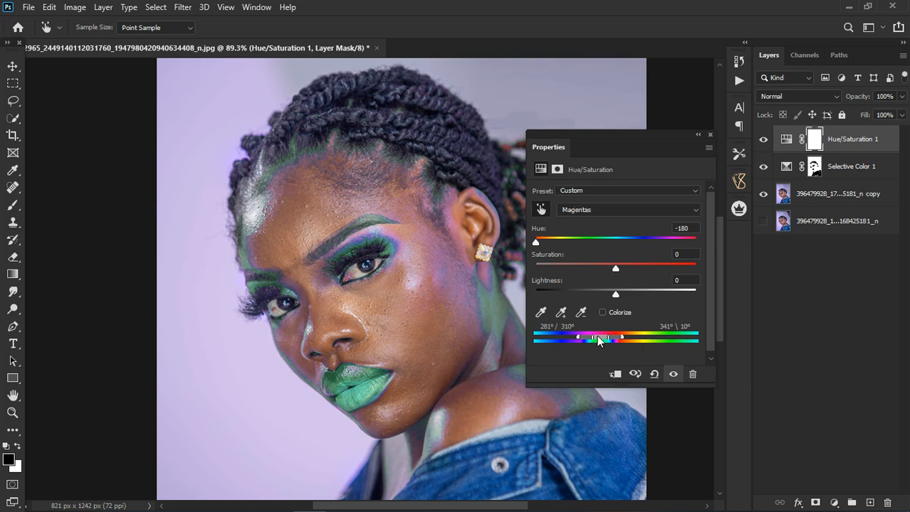
scroll(316, 203, down, 3)
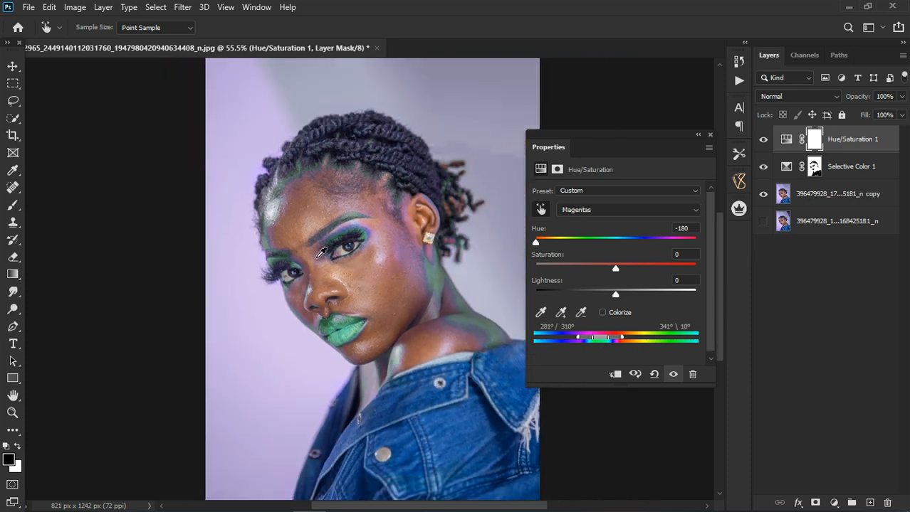
scroll(321, 253, up, 3)
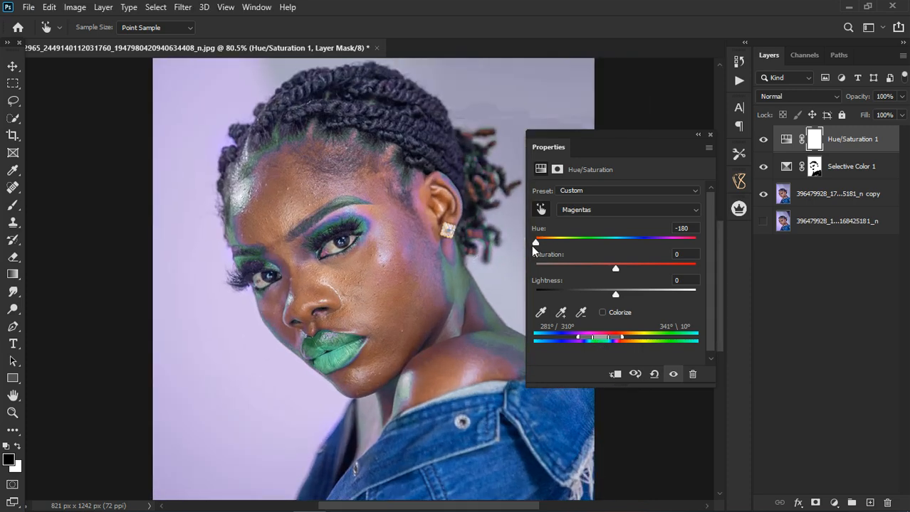
drag(535, 244, 734, 237)
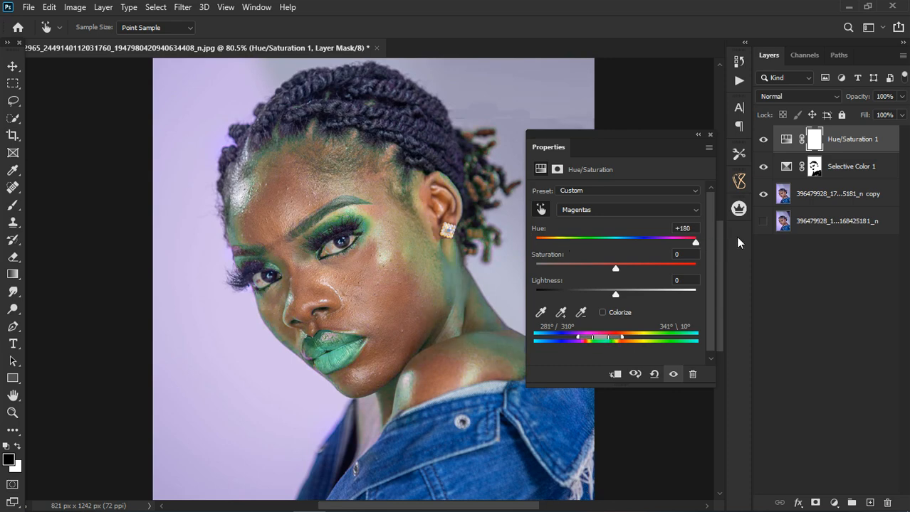
scroll(326, 341, up, 3)
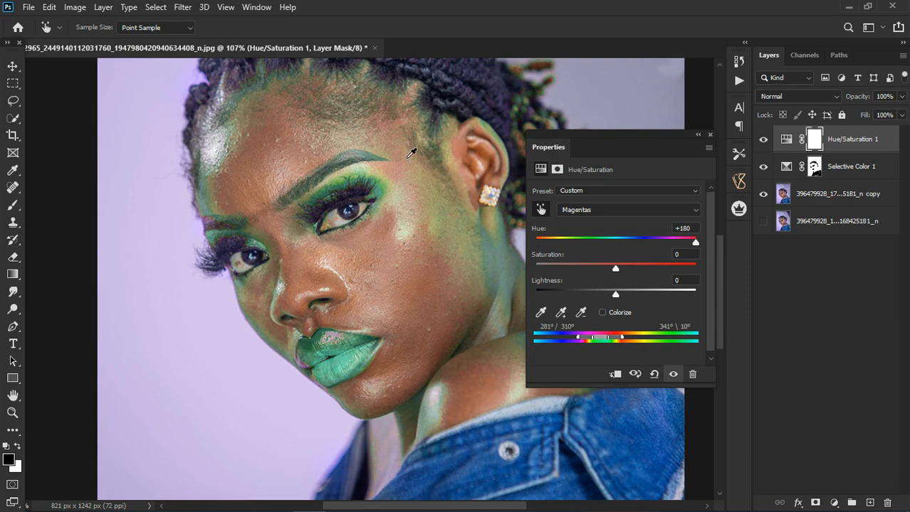
scroll(402, 254, down, 3)
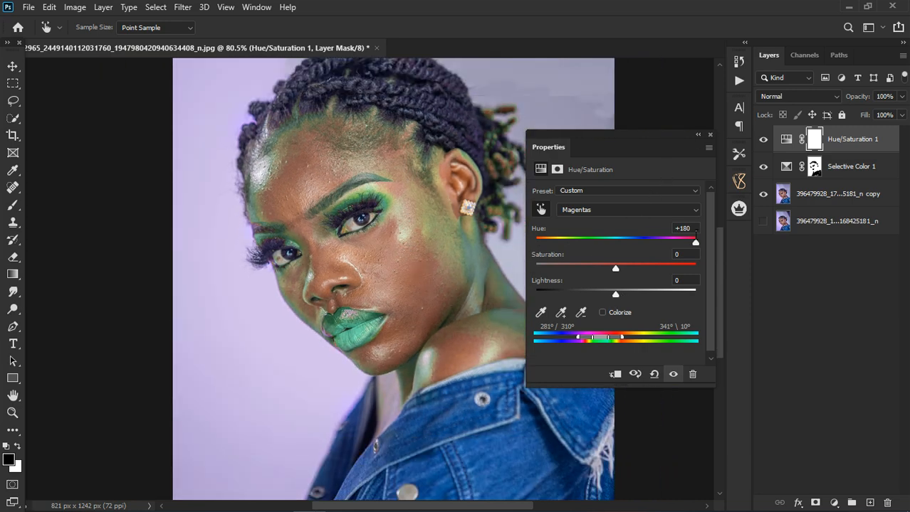
Reset the Magentas Hue to 0, raise it to +25, compare with the adjustment hidden, and lower the Hue slightly.
click(674, 232)
text(0)
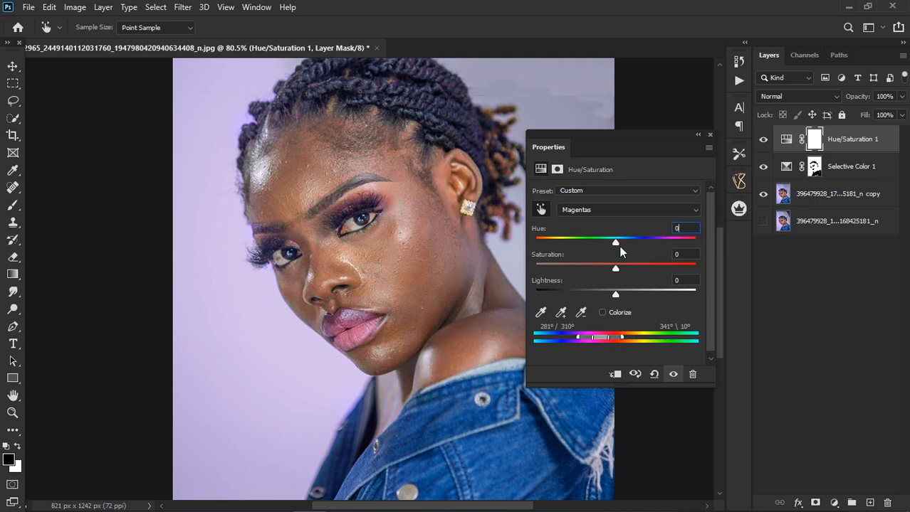
drag(615, 243, 636, 250)
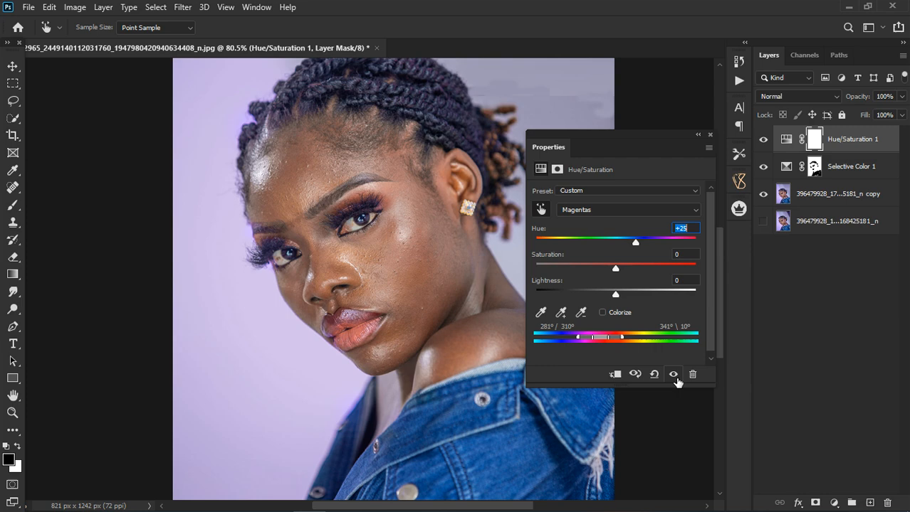
click(673, 375)
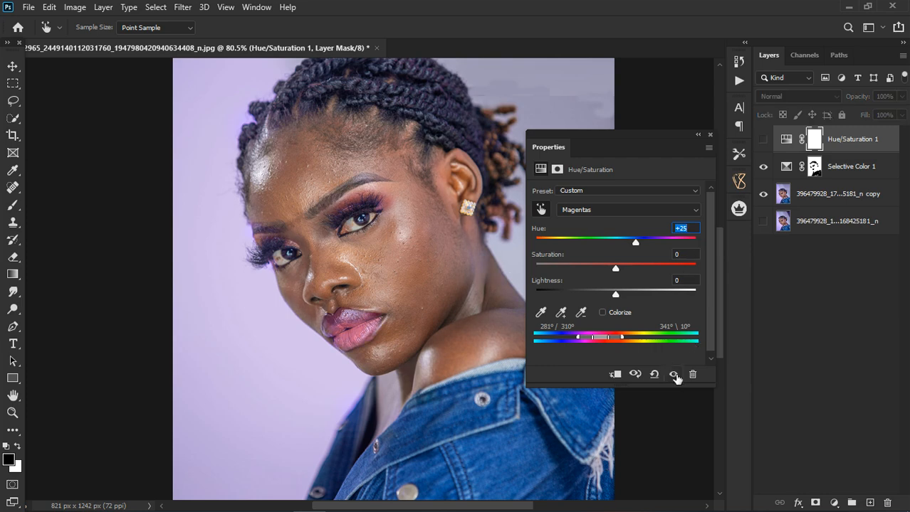
click(673, 374)
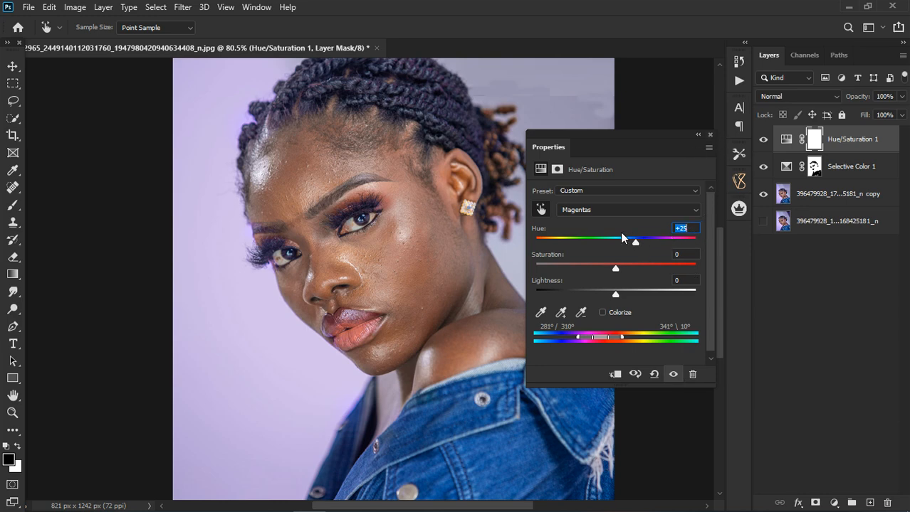
drag(634, 241, 630, 243)
click(710, 135)
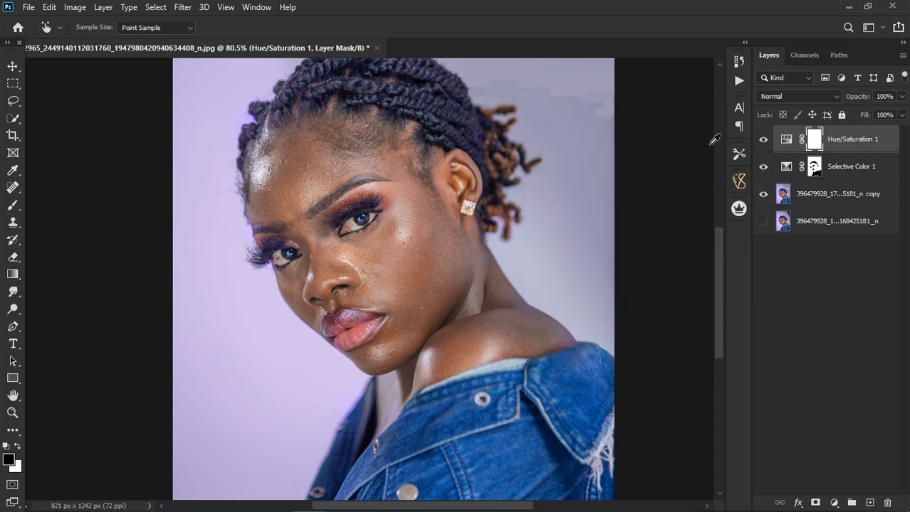
Examine the face up close with the Hue/Saturation adjustment layer hidden and shown.
scroll(447, 257, up, 5)
scroll(447, 258, down, 1)
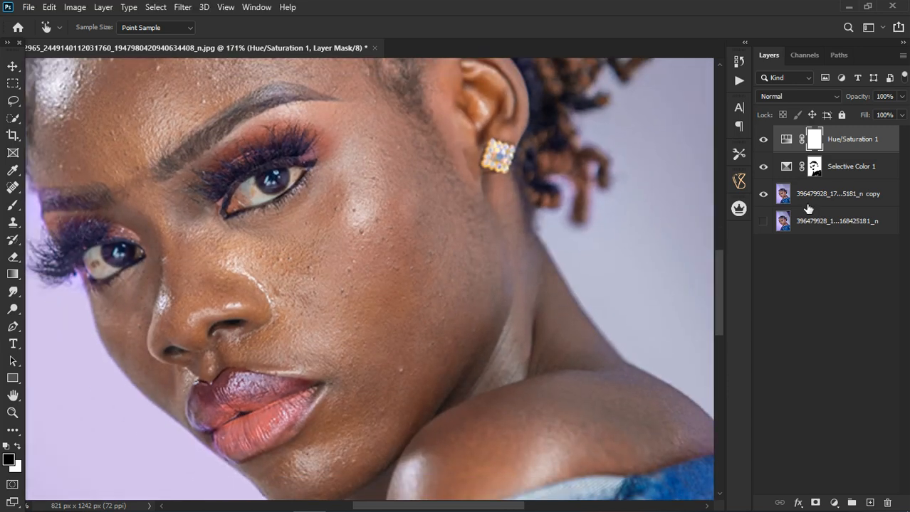
click(772, 142)
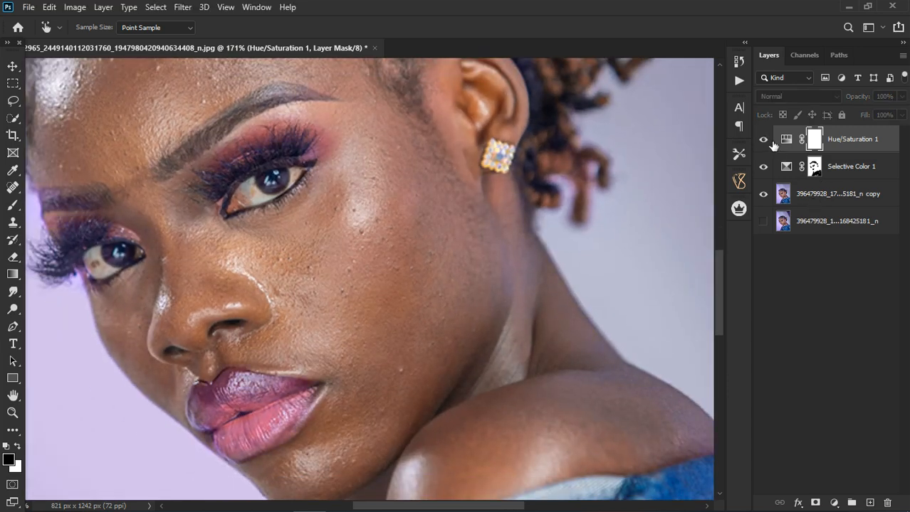
click(771, 141)
scroll(484, 249, down, 1)
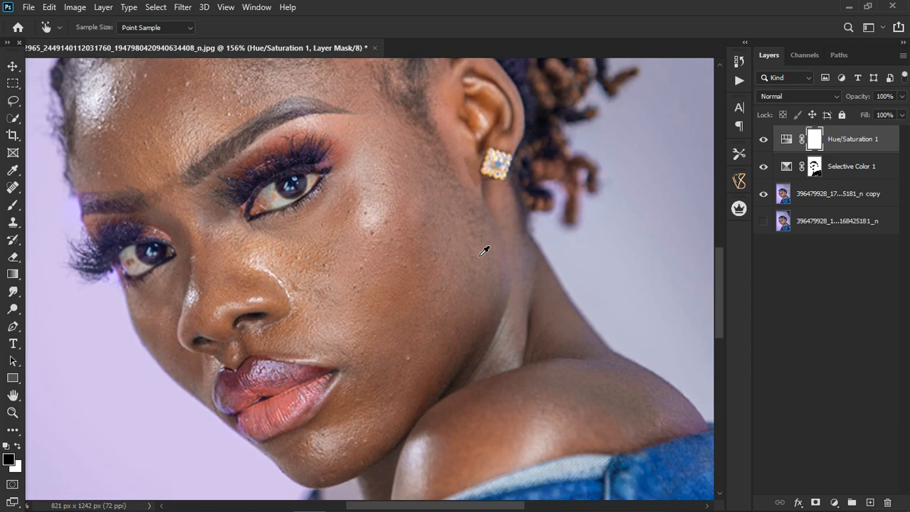
click(765, 142)
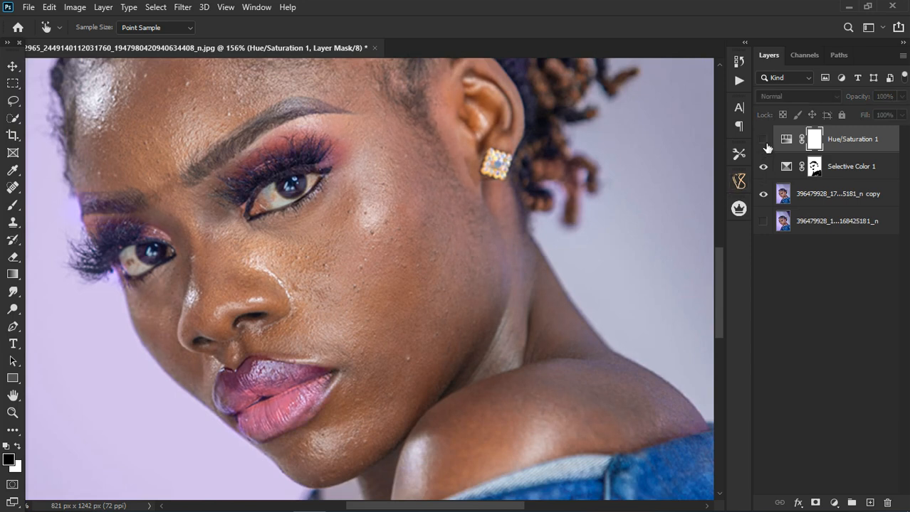
click(765, 142)
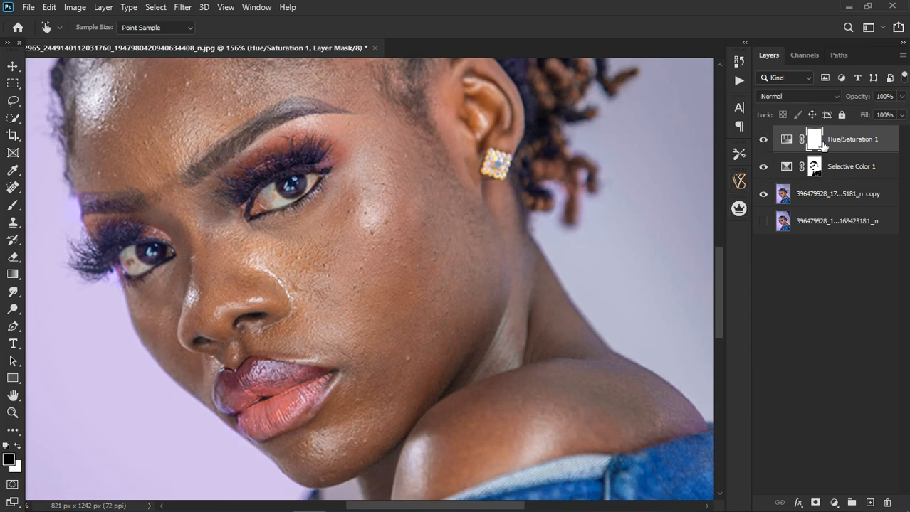
Paint black on the Hue/Saturation mask over the lips with a slightly smaller brush to restore their pink color.
click(13, 205)
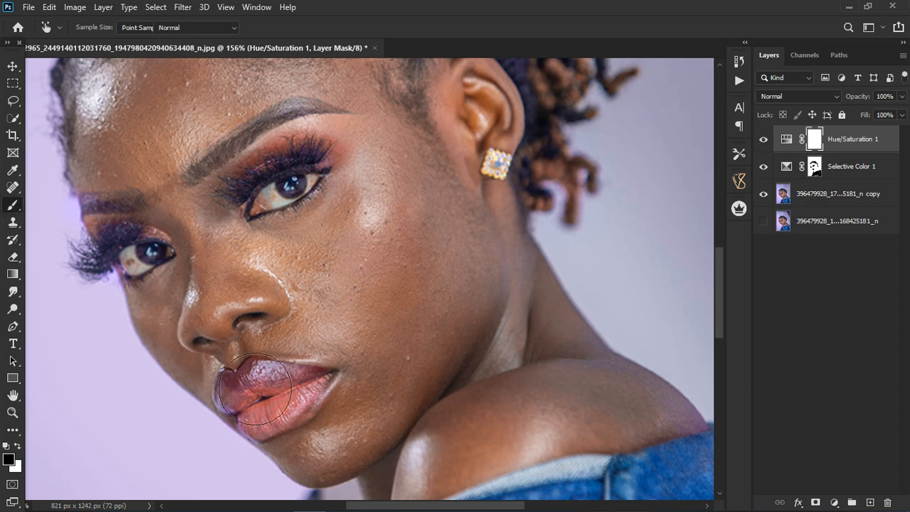
key(bracketleft)
mouse_move(294, 424)
mouse_down()
mouse_move(322, 437)
mouse_move(306, 444)
mouse_move(291, 421)
mouse_move(338, 403)
mouse_move(251, 415)
mouse_up()
Paint black on the Hue/Saturation mask over the eye makeup with a 25 px brush to restore its color.
key(bracketleft)
key(bracketleft)
key(bracketleft)
key(bracketleft)
key(bracketleft)
key(bracketleft)
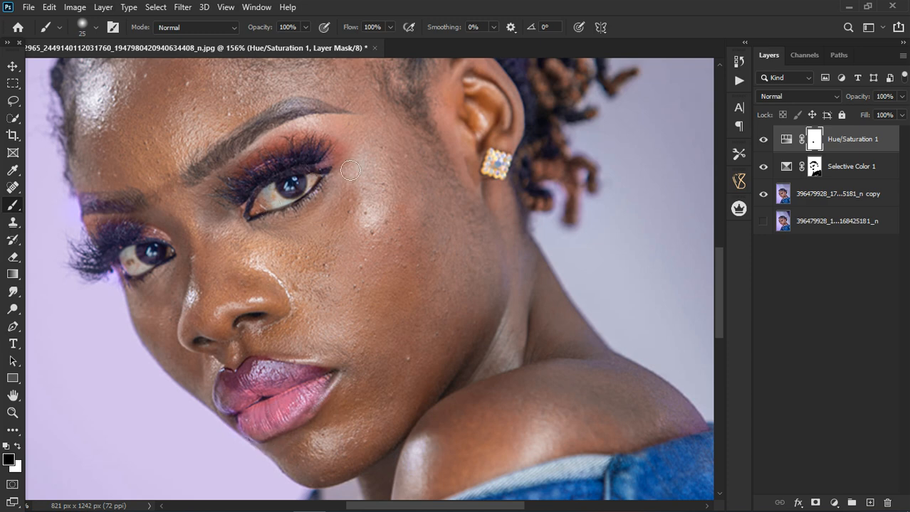
mouse_move(329, 160)
mouse_down()
mouse_move(266, 170)
mouse_move(322, 180)
mouse_move(328, 190)
mouse_up()
scroll(421, 217, down, 5)
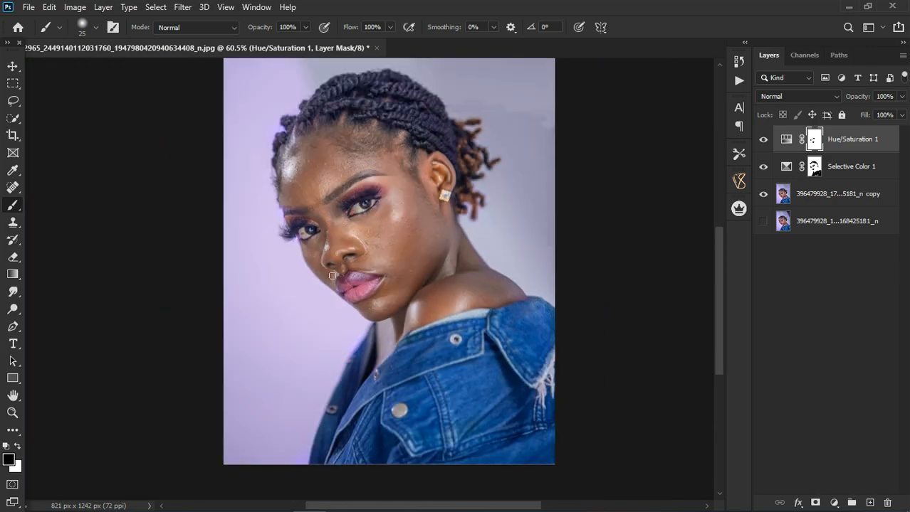
Stamp all visible layers into a new merged layer at the top of the layer stack.
scroll(333, 277, up, 1)
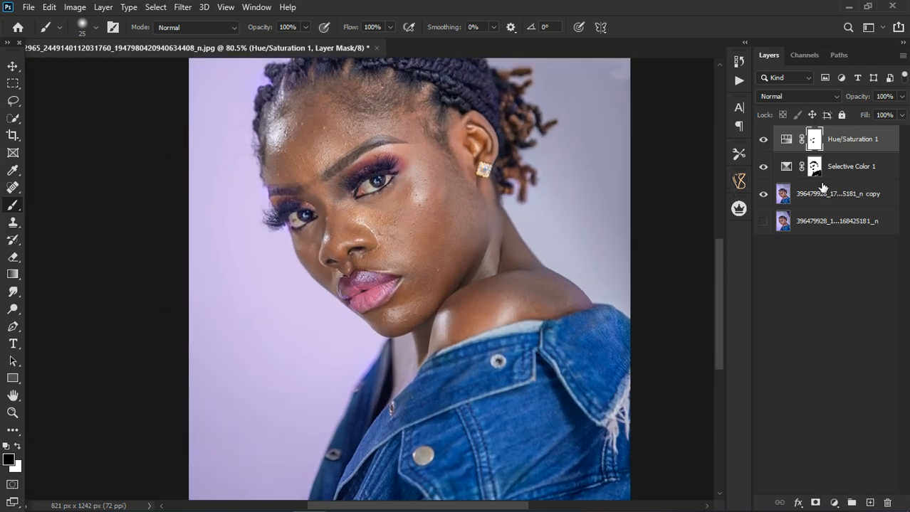
scroll(448, 249, down, 3)
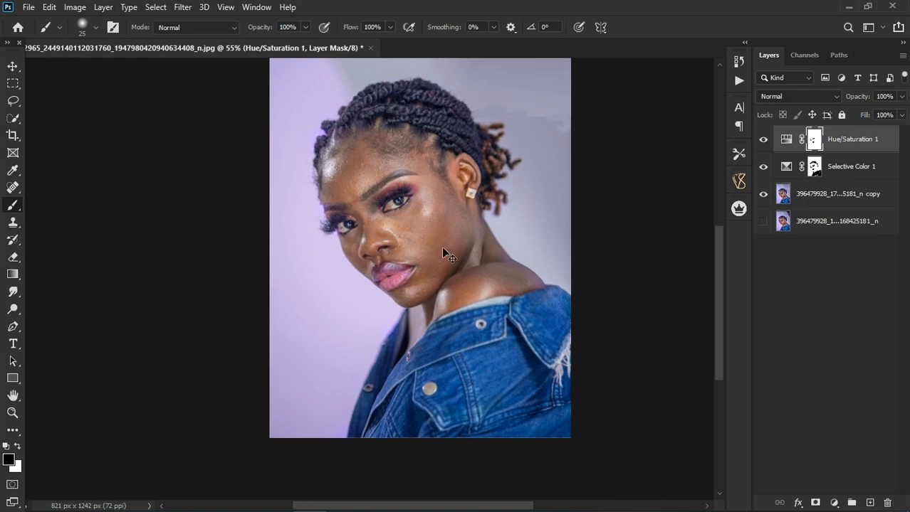
key(ctrl+shift+alt+e)
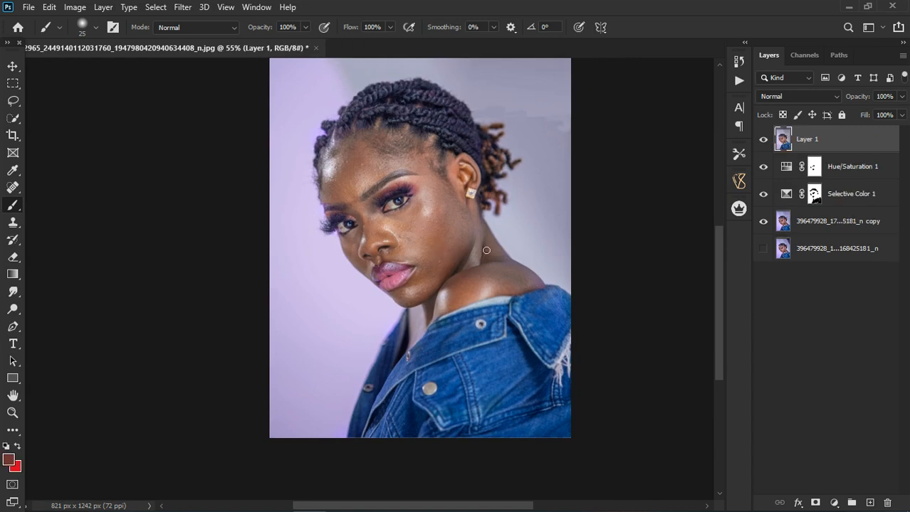
Group the Hue/Saturation and Selective Color adjustment layers together.
click(836, 176)
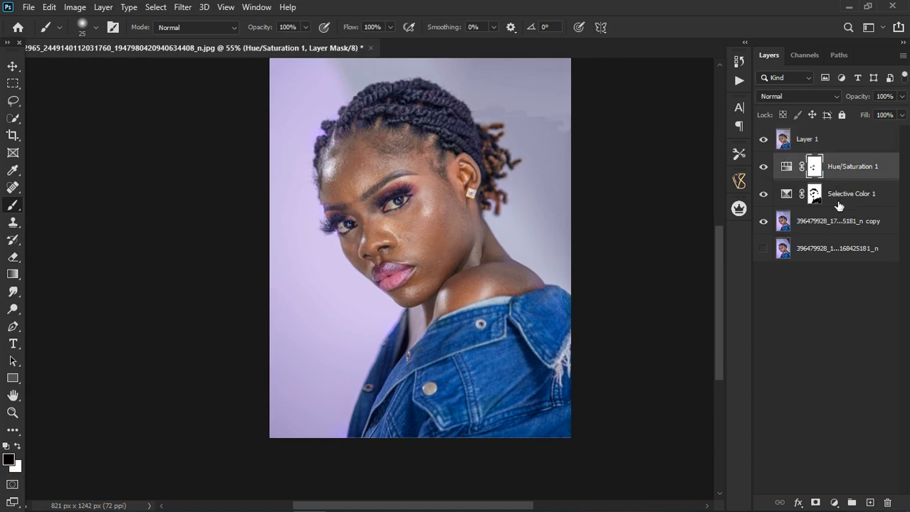
shift+click(839, 206)
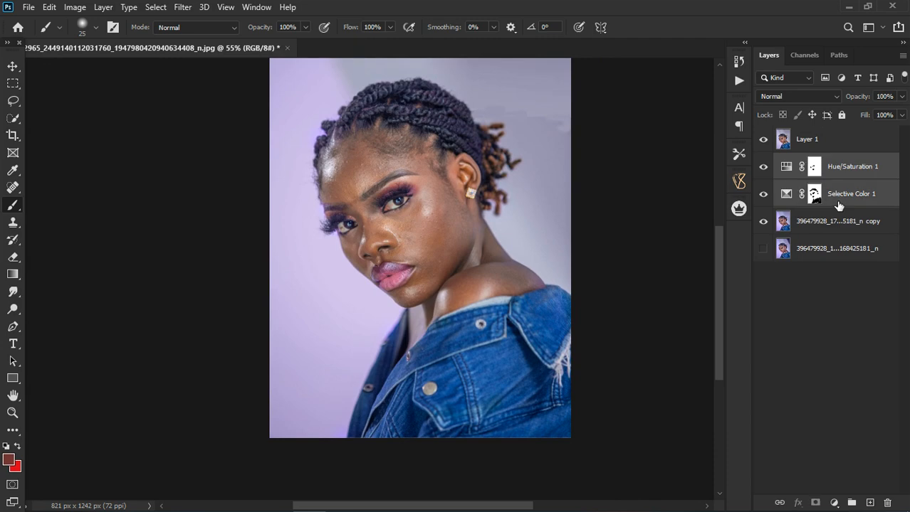
click(852, 503)
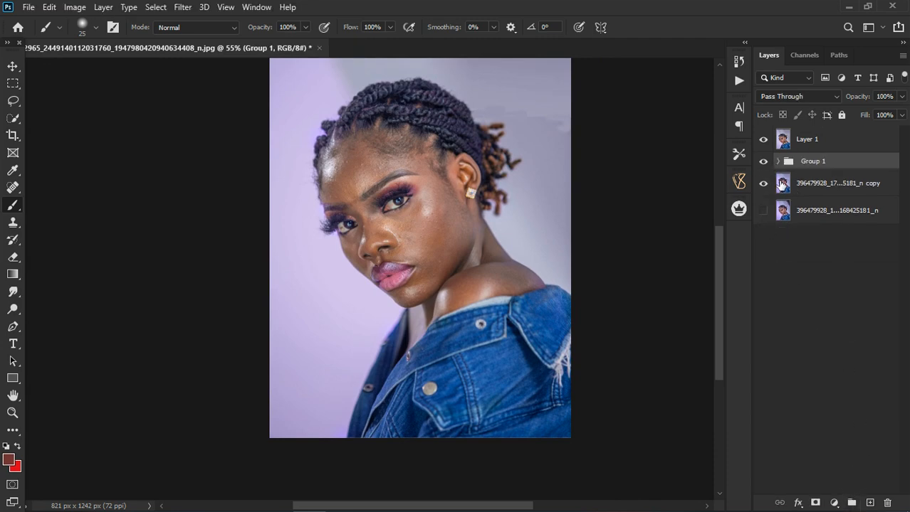
Hide the adjustment group and the photo copy, leaving only Layer 1 and the original photo layer visible.
click(764, 161)
click(766, 142)
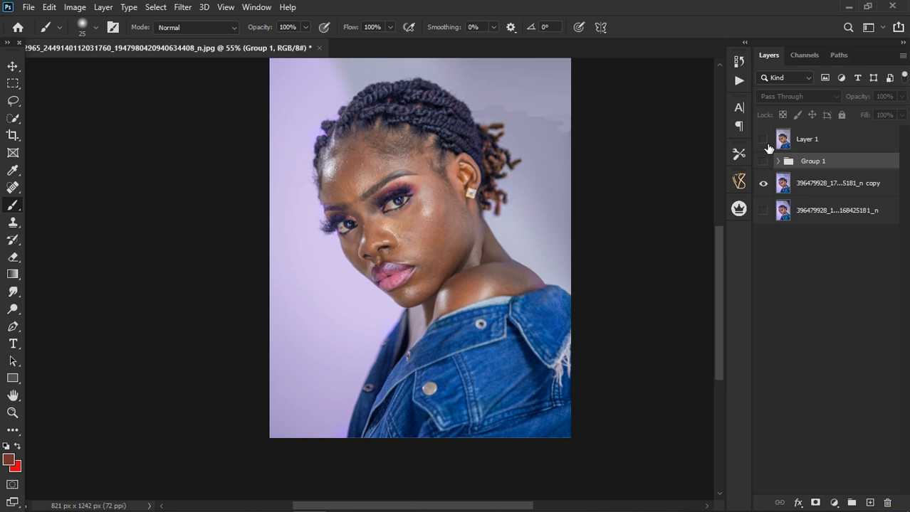
click(764, 183)
click(764, 210)
click(768, 139)
scroll(416, 251, down, 3)
scroll(300, 253, up, 2)
scroll(300, 253, up, 2)
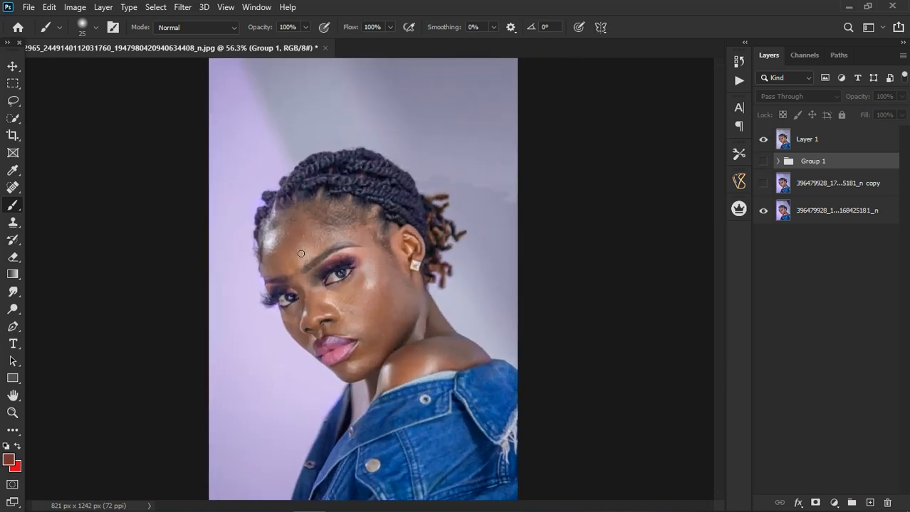
Duplicate the merged Layer 1 twice.
click(825, 145)
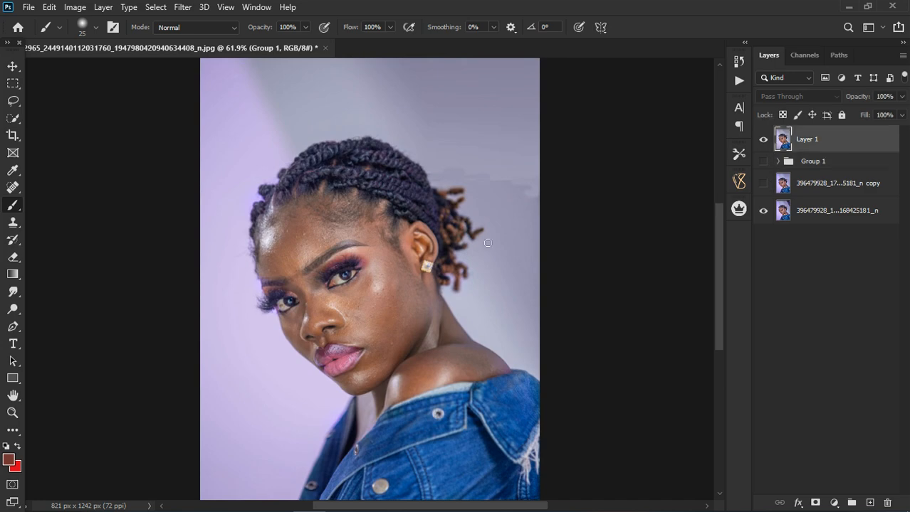
scroll(430, 275, up, 2)
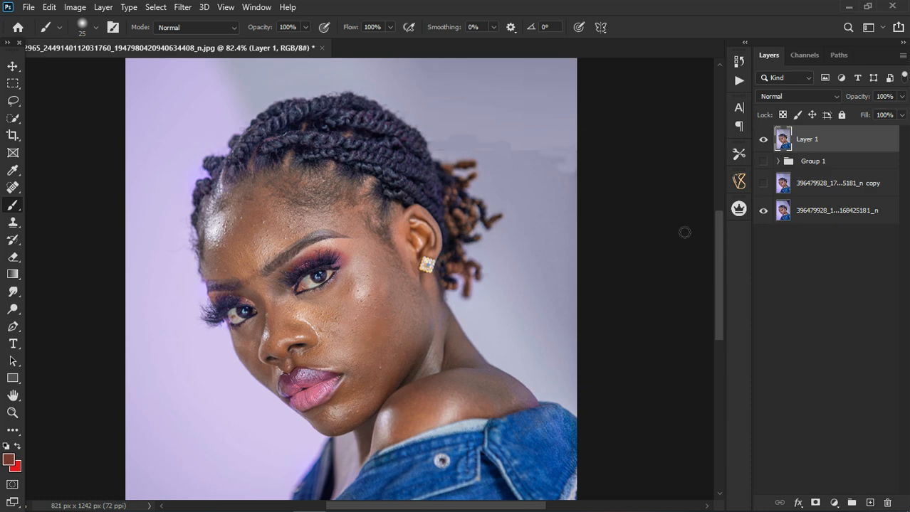
key(ctrl+j)
key(ctrl+j)
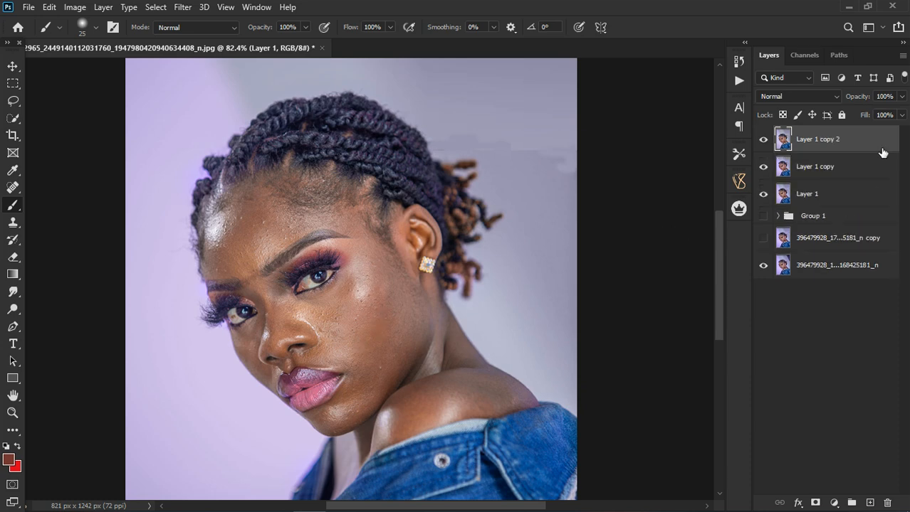
Hide the upper duplicate of Layer 1 and rename the lower duplicate "tone".
click(856, 173)
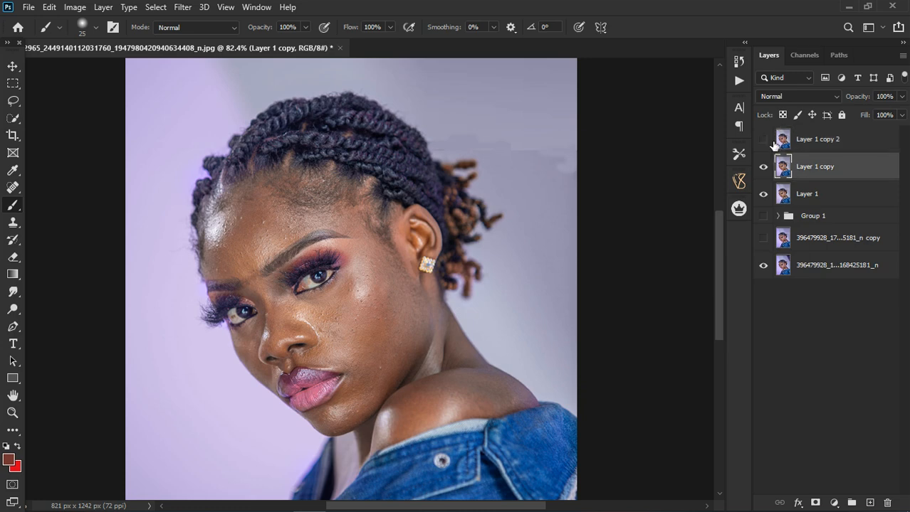
double_click(824, 169)
text(tone)
key(Return)
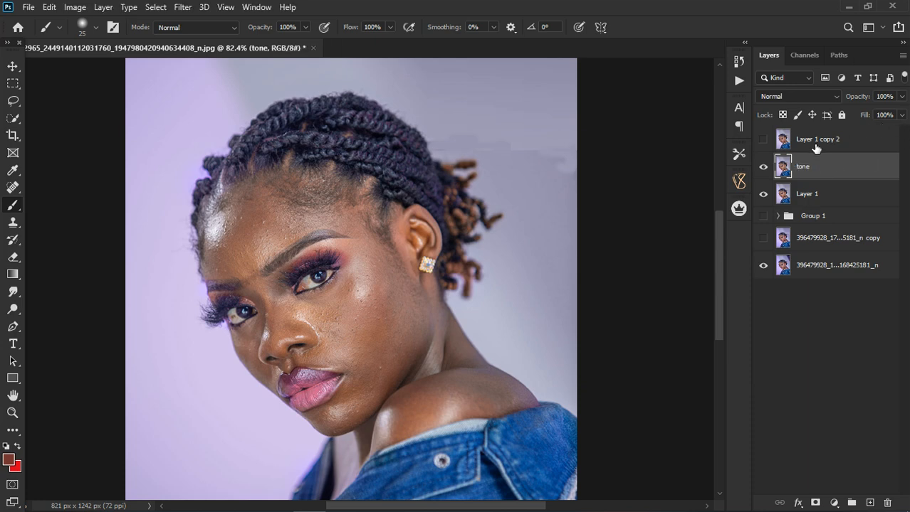
Rename the hidden top duplicate layer "texture".
click(819, 143)
double_click(823, 142)
text(t)
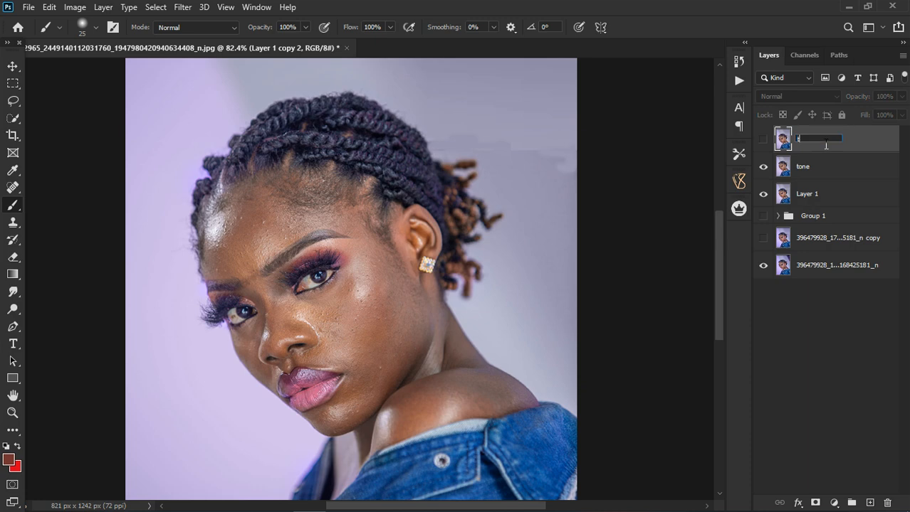
text(exture)
key(Return)
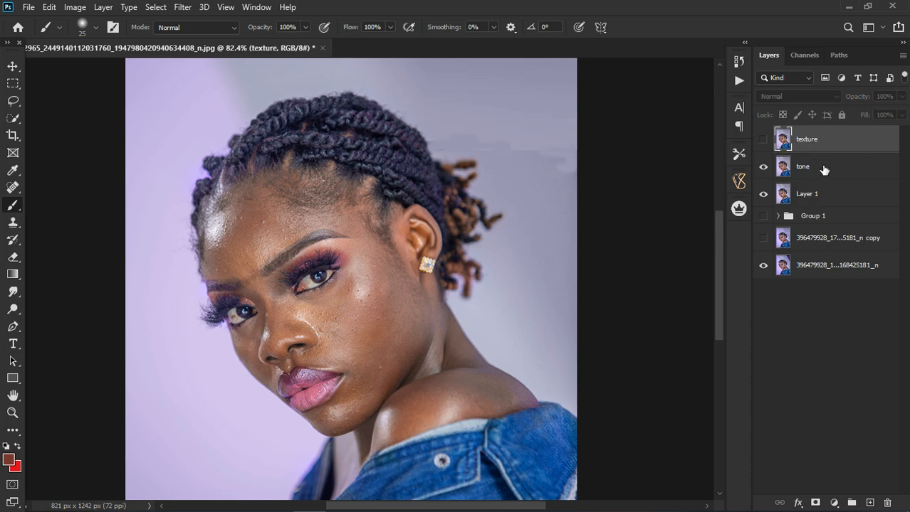
Group the tone and texture layers and name the group "fq".
click(825, 171)
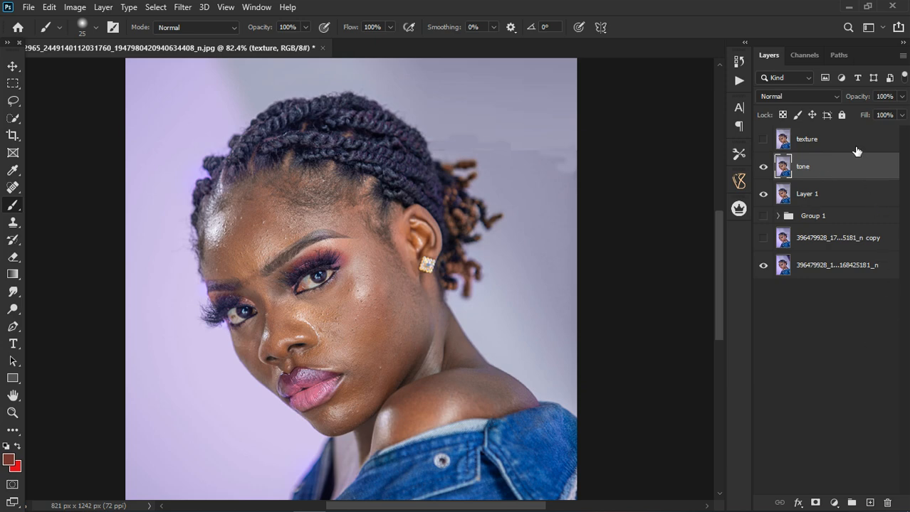
key(h)
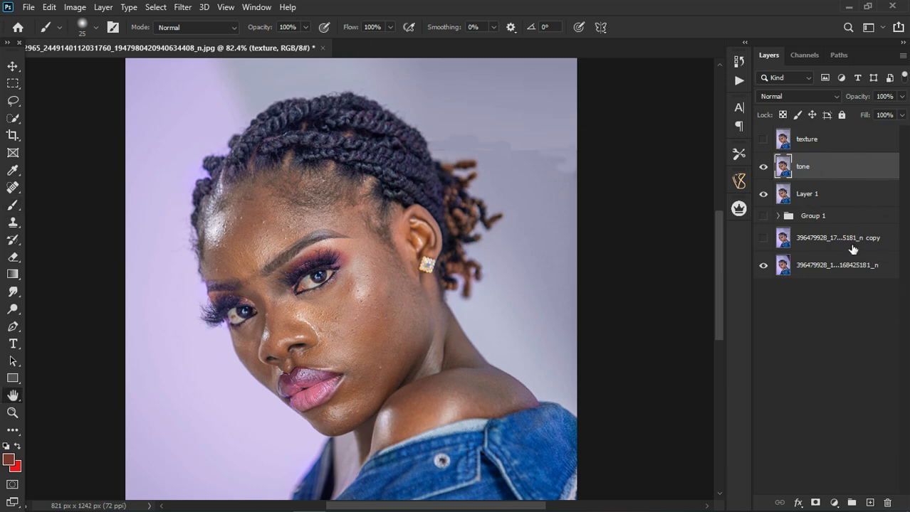
click(885, 153)
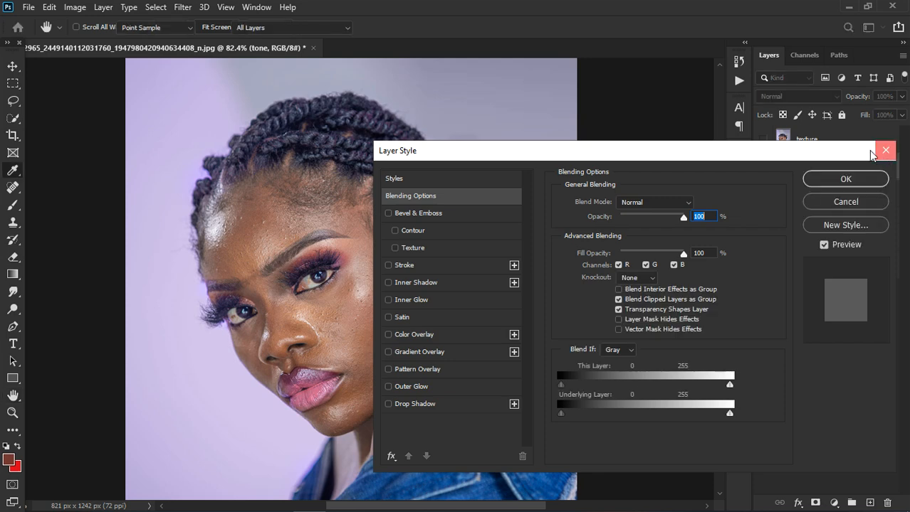
shift+click(843, 144)
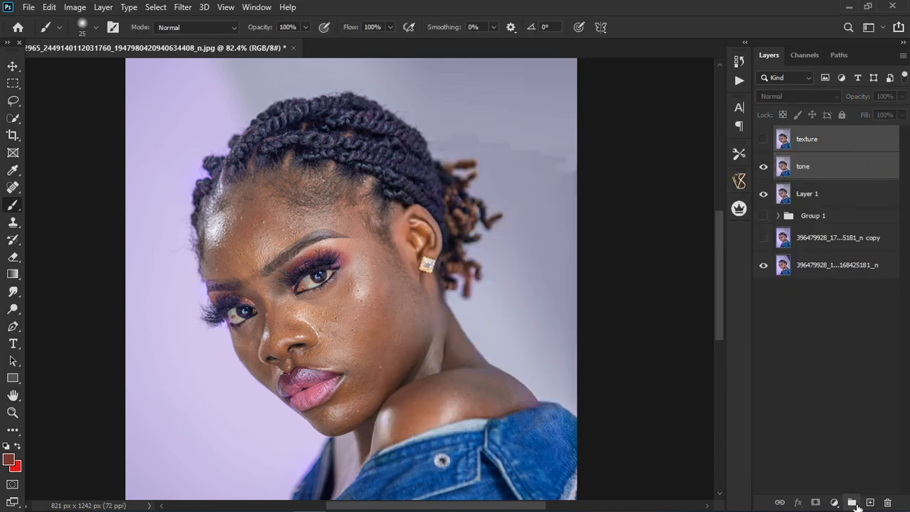
click(850, 503)
double_click(812, 134)
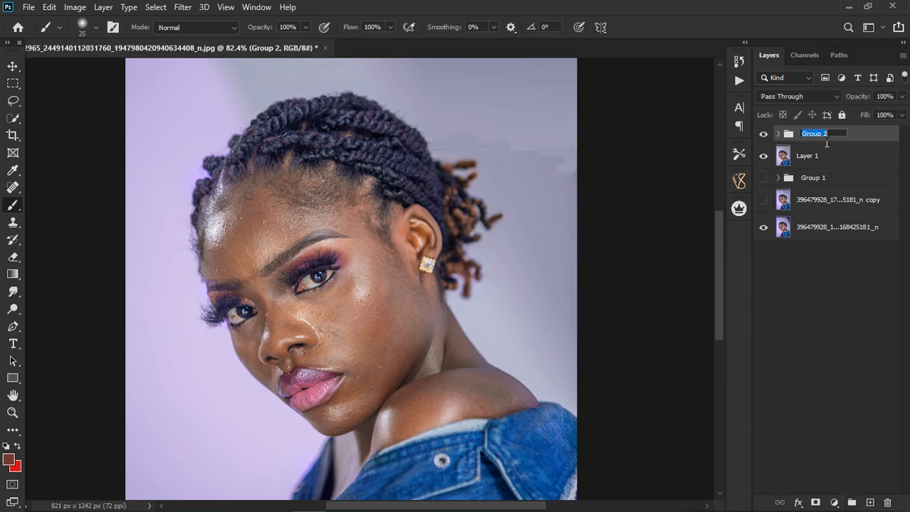
text(Fq)
key(Return)
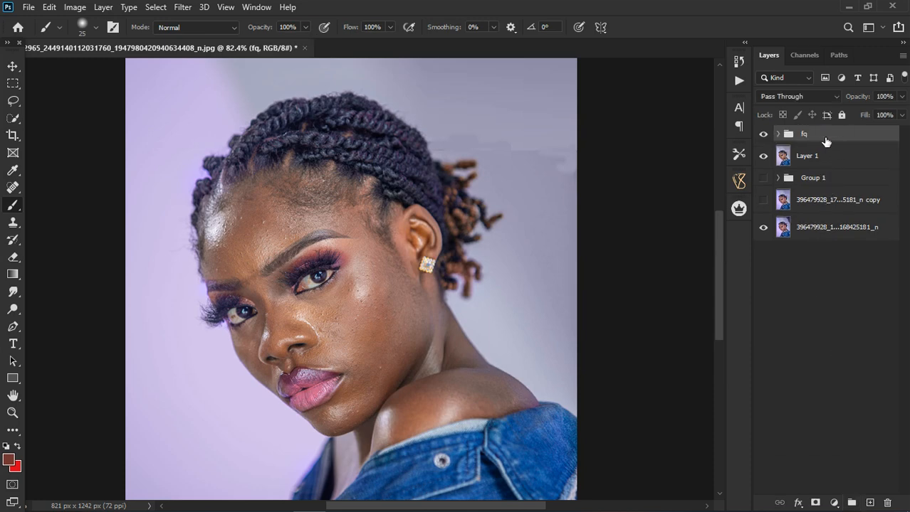
Apply a Gaussian Blur with a 2.9 px radius to the tone layer inside the fq group.
click(784, 134)
click(824, 183)
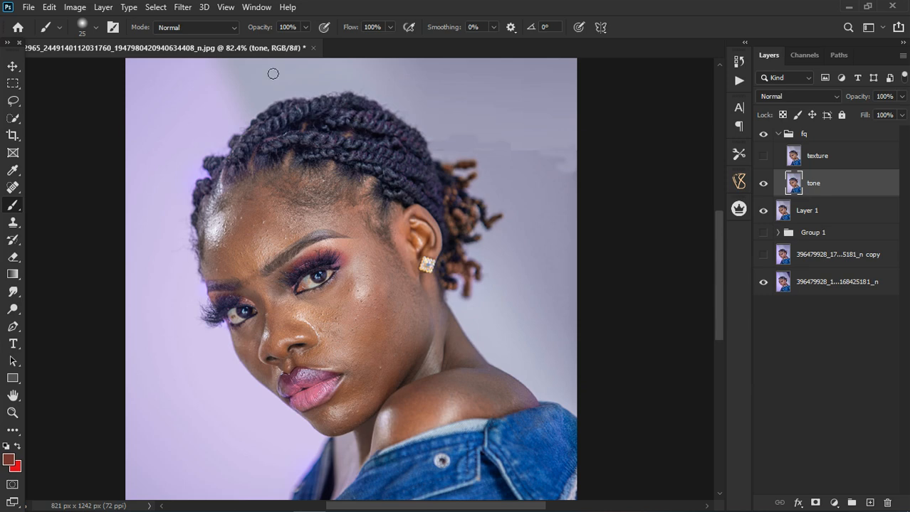
click(183, 8)
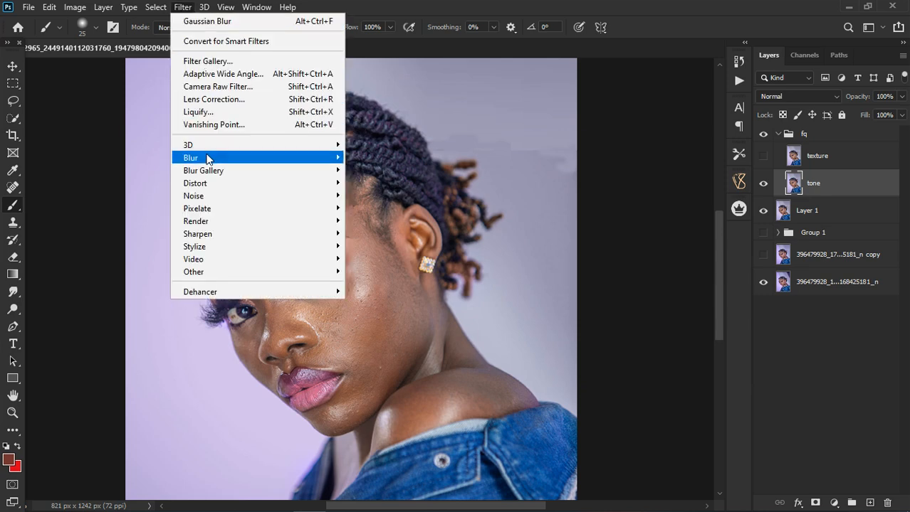
mouse_move(208, 158)
click(375, 206)
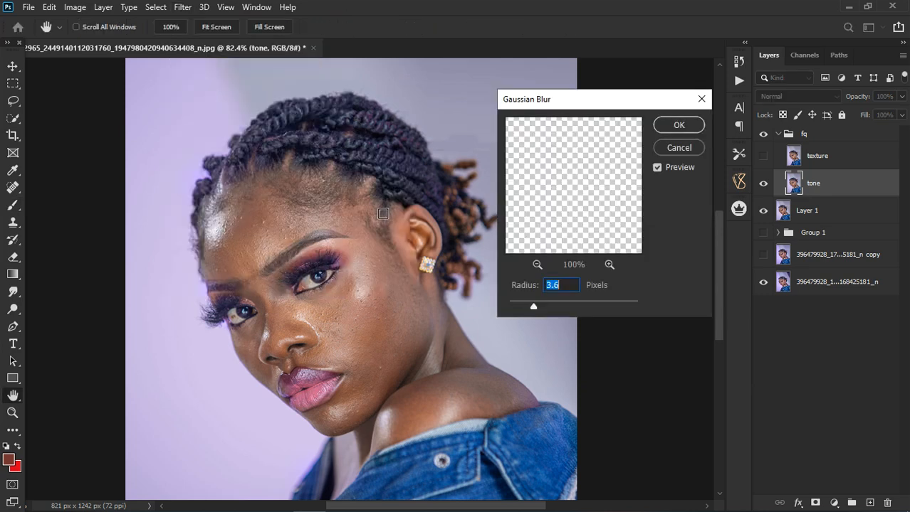
drag(534, 308, 504, 313)
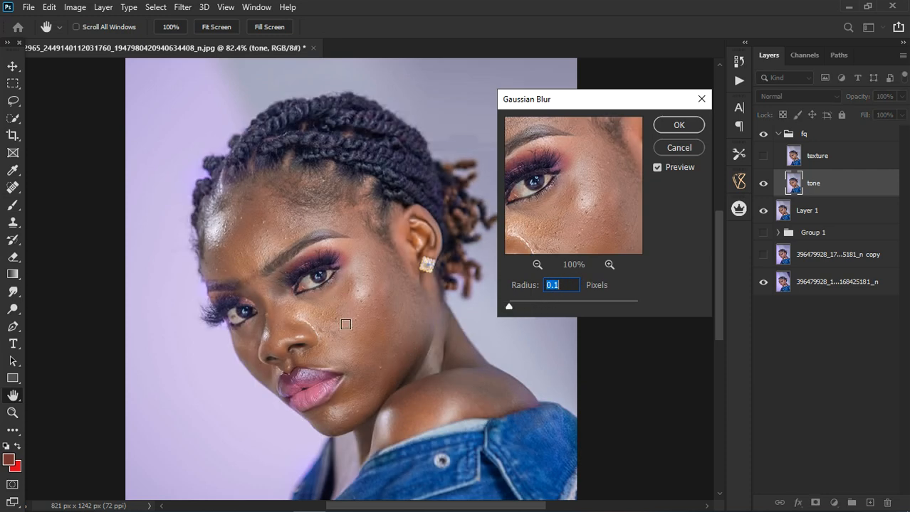
click(262, 242)
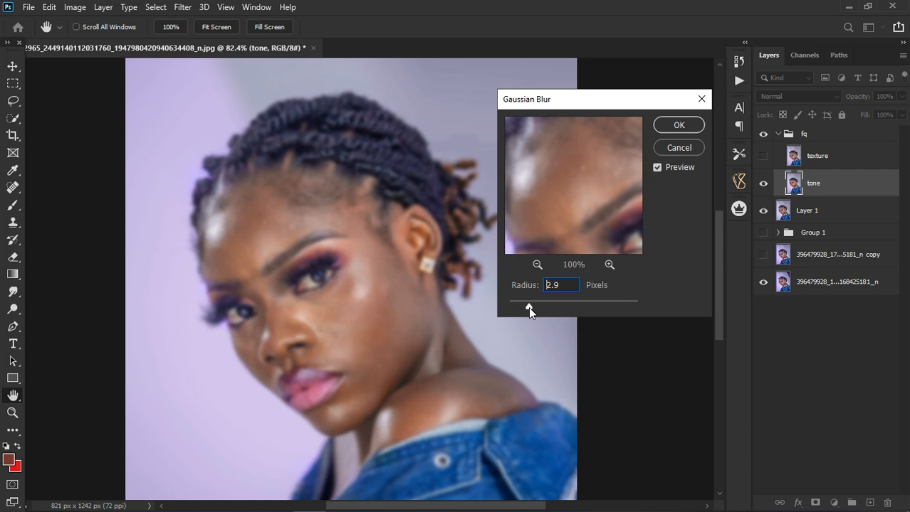
click(678, 125)
key(b)
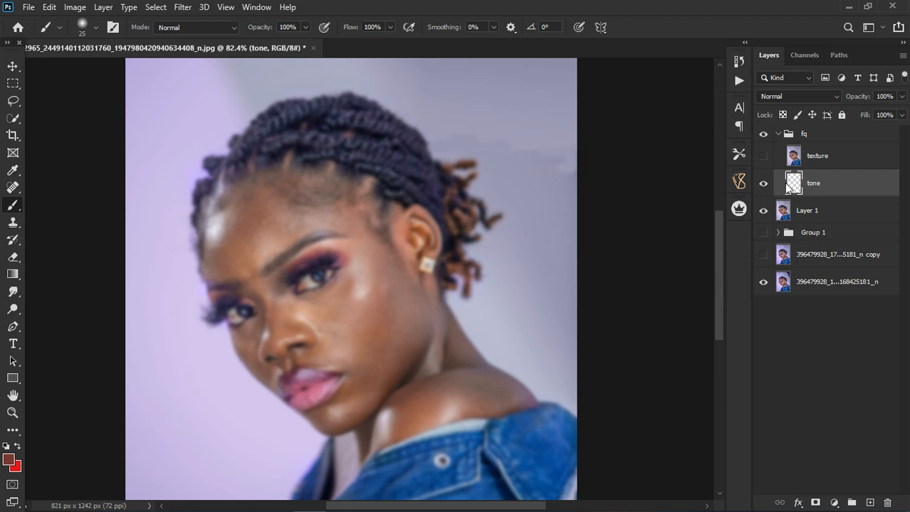
Show the texture layer and run Apply Image on it with the tone layer as source, Subtract blending, scale 2 and offset 128.
click(763, 155)
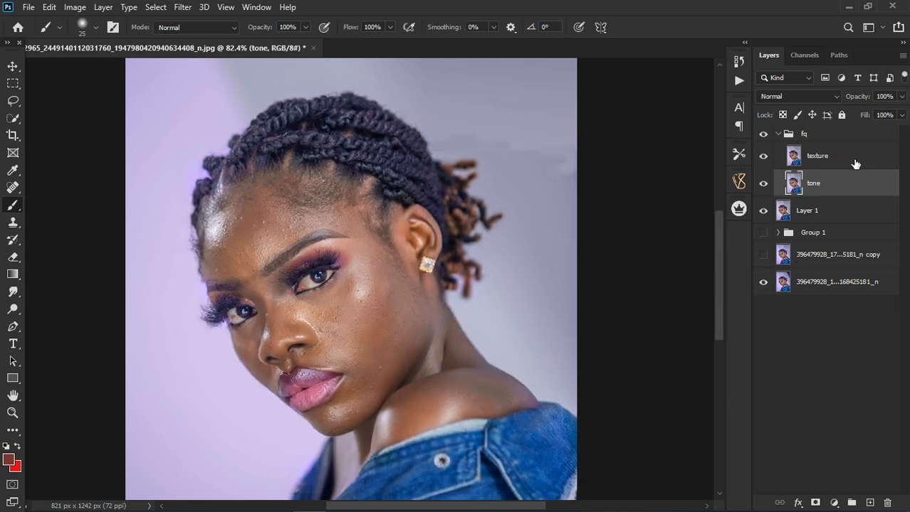
click(855, 165)
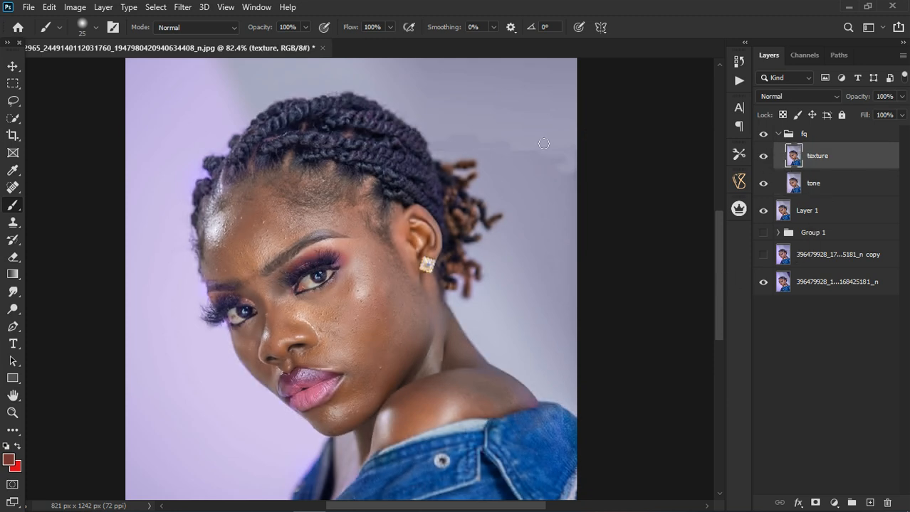
click(76, 8)
click(77, 204)
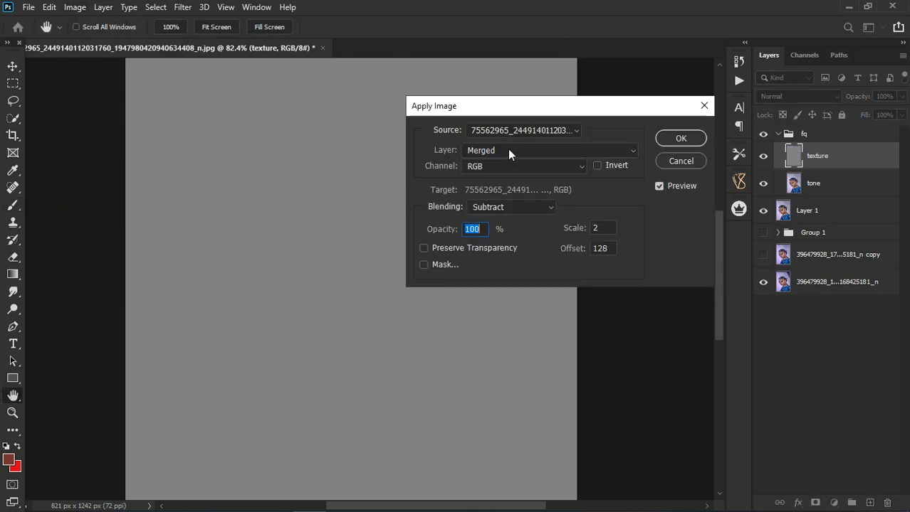
click(508, 150)
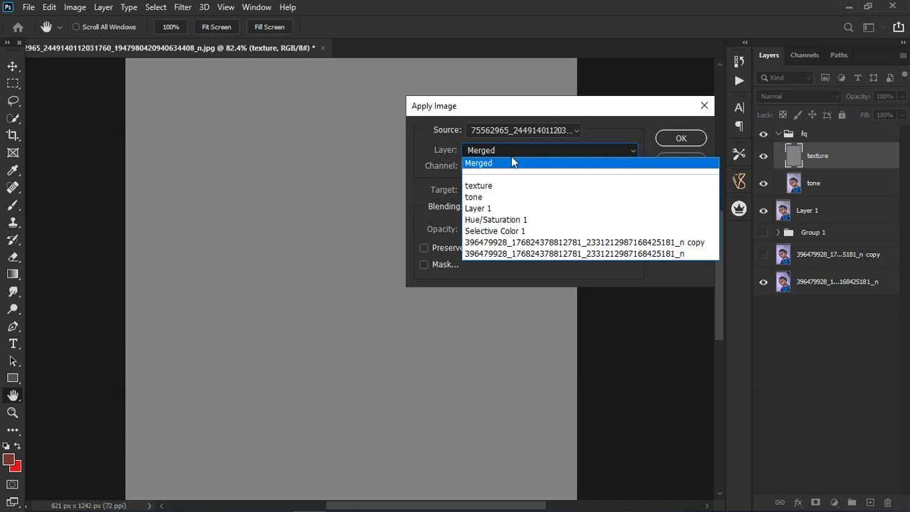
click(490, 201)
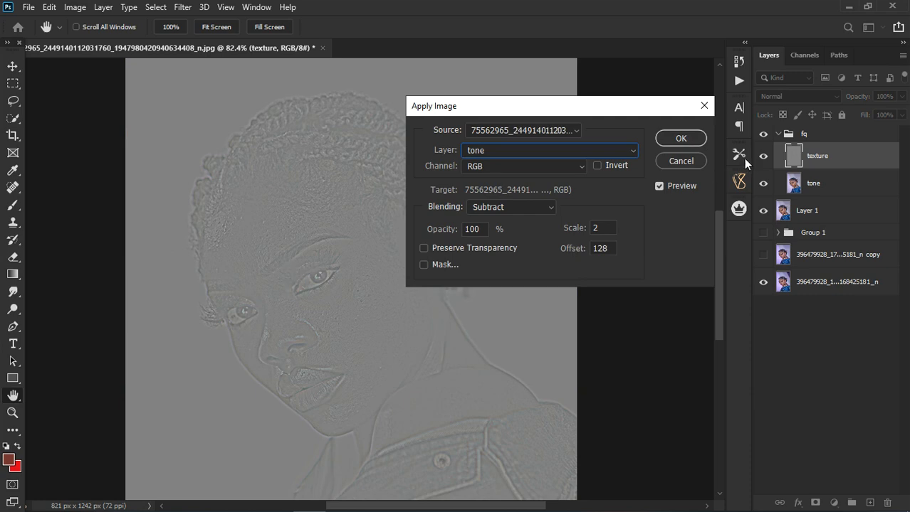
click(680, 138)
key(b)
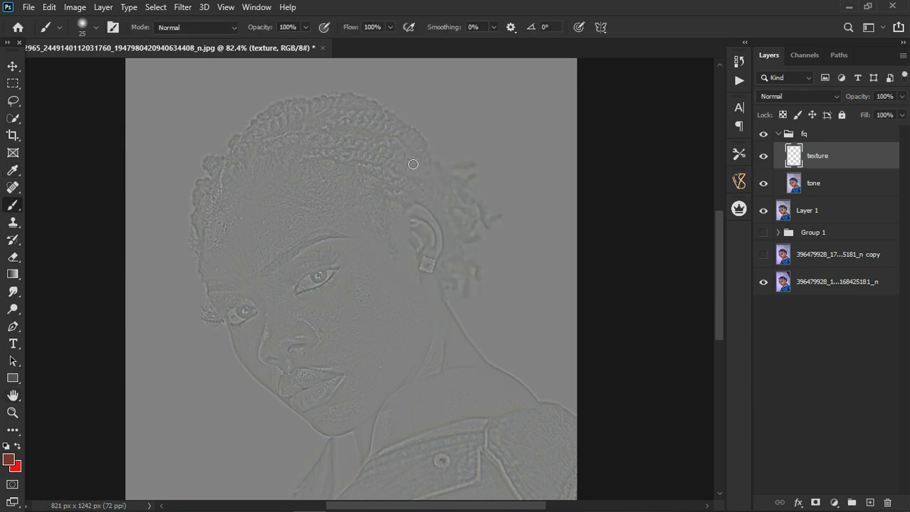
Set the texture layer's blend mode to Linear Light.
scroll(413, 165, down, 2)
scroll(370, 169, down, 1)
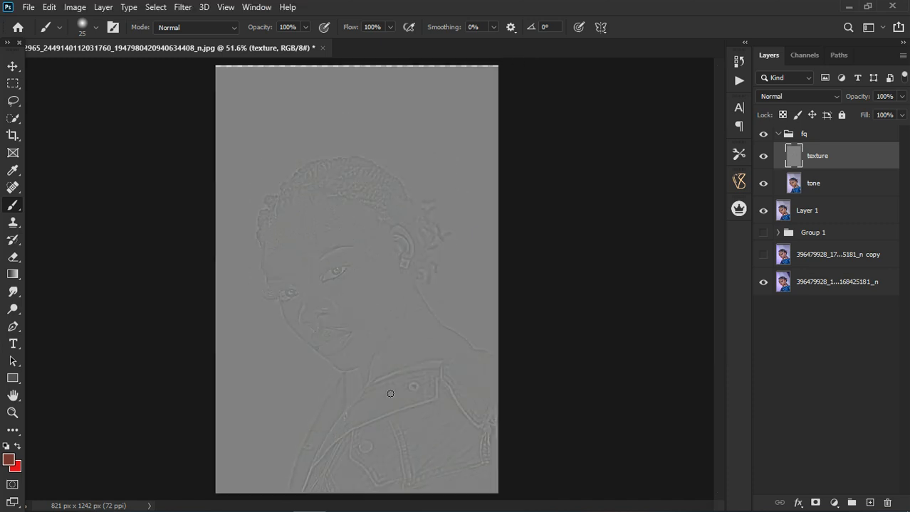
scroll(391, 411, up, 1)
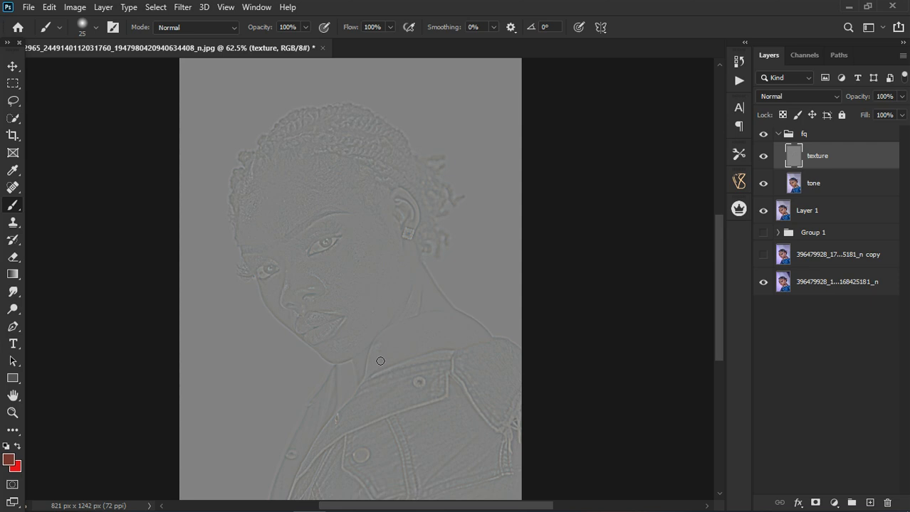
scroll(375, 339, up, 4)
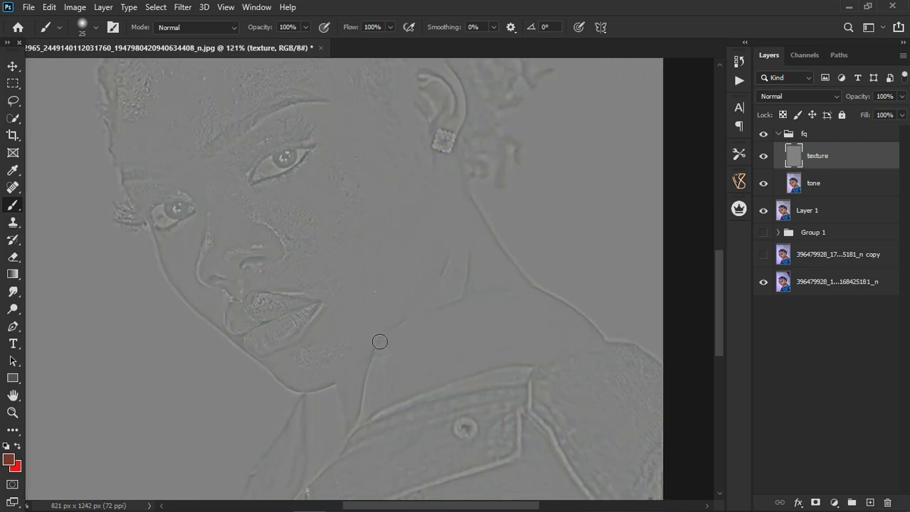
scroll(371, 288, down, 3)
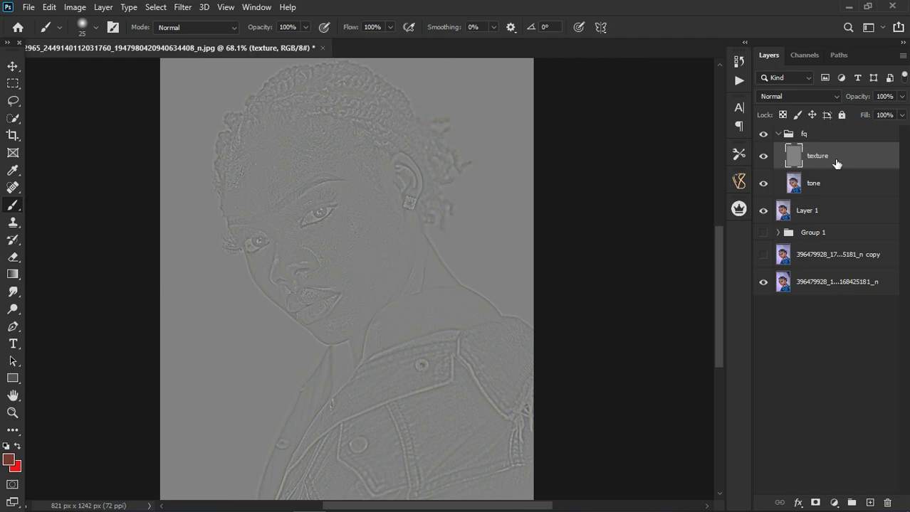
click(807, 97)
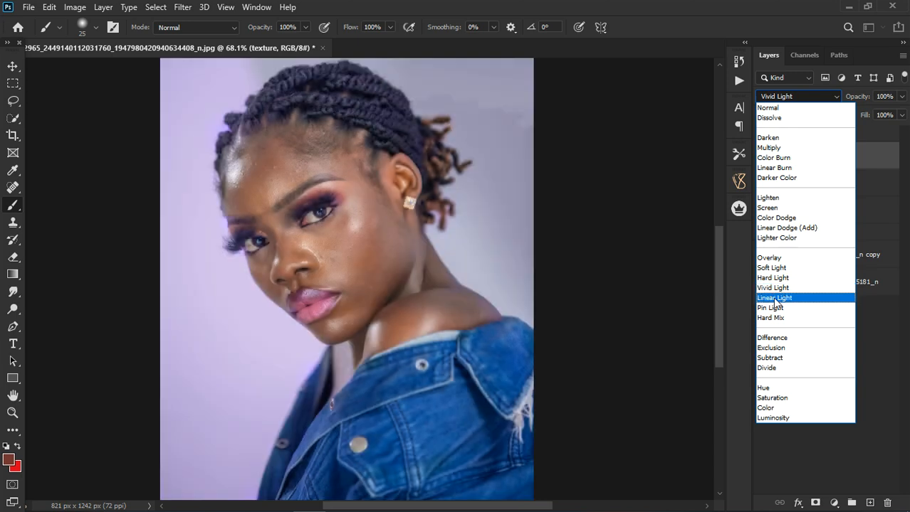
click(775, 299)
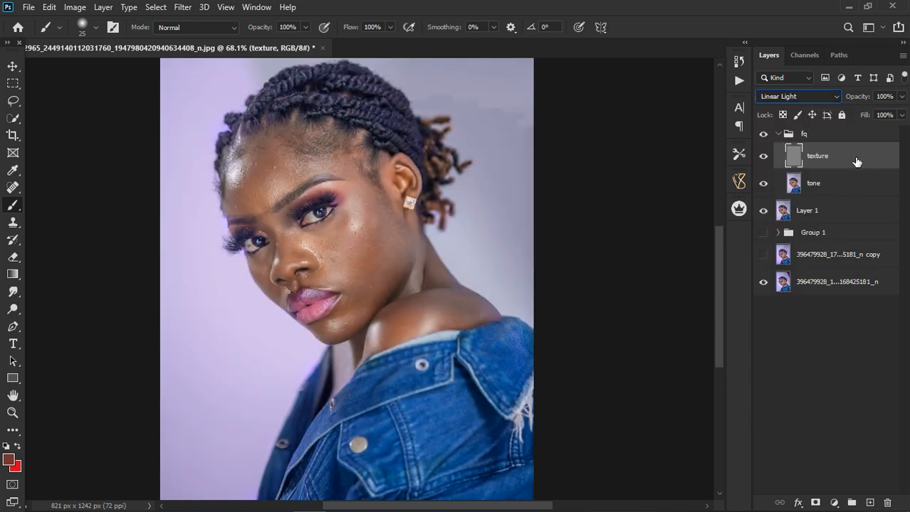
Select the tone layer in the fq group and switch from the Brush tool to the Mixer Brush tool.
right_click(11, 207)
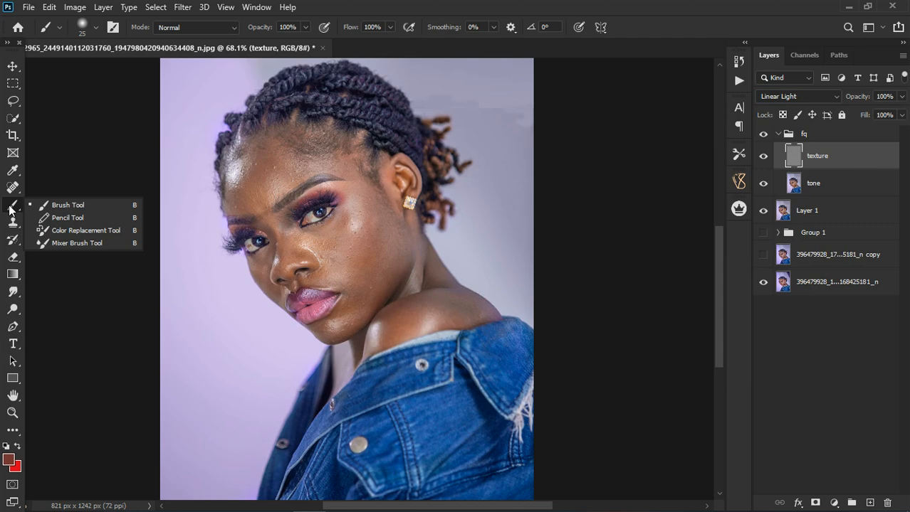
click(11, 210)
click(818, 197)
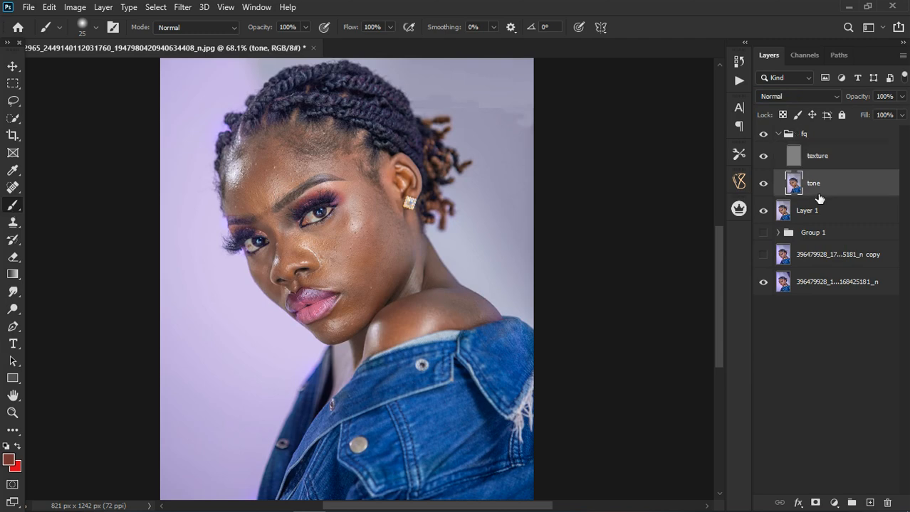
right_click(11, 210)
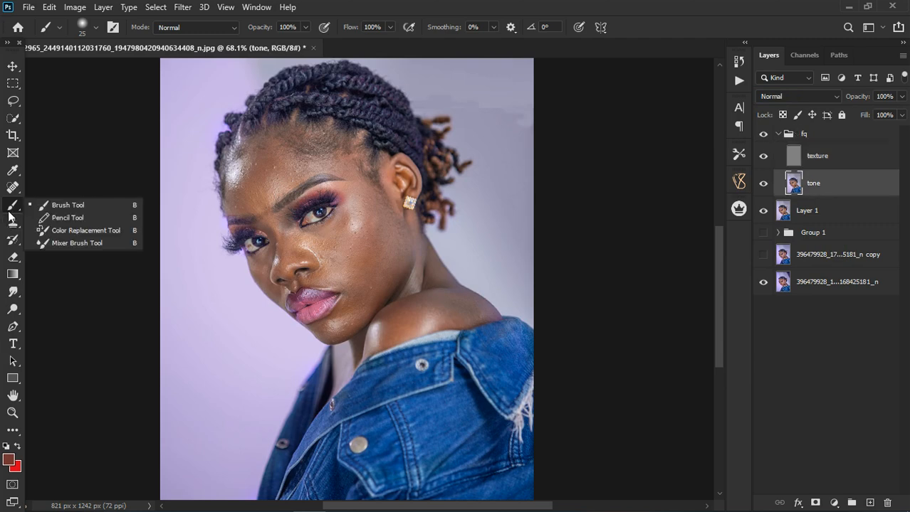
click(55, 244)
Select the texture layer and set up the Clone Stamp tool with a 10 px brush for working on the face.
click(837, 158)
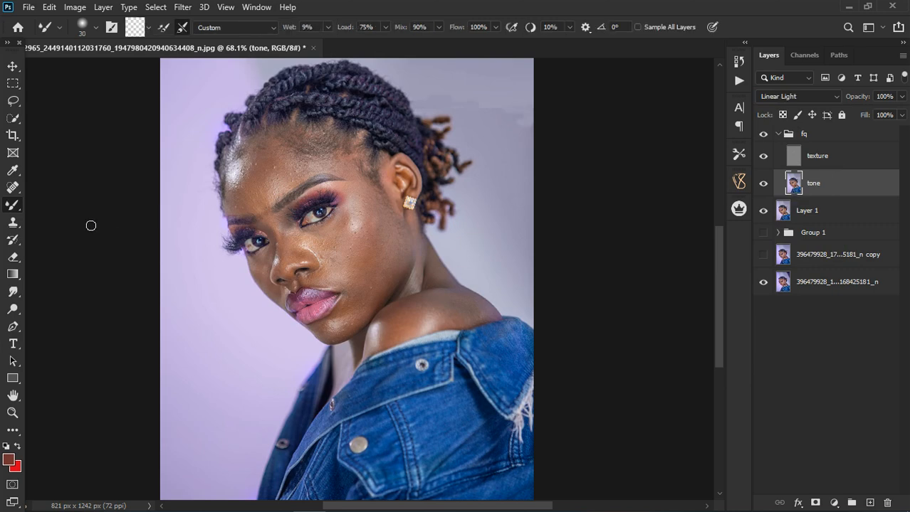
click(15, 224)
click(13, 207)
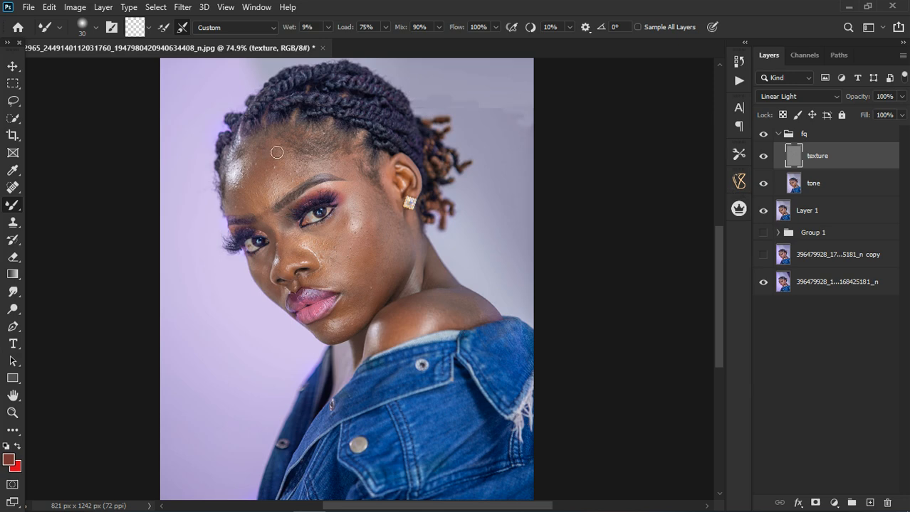
scroll(276, 152, up, 5)
click(13, 222)
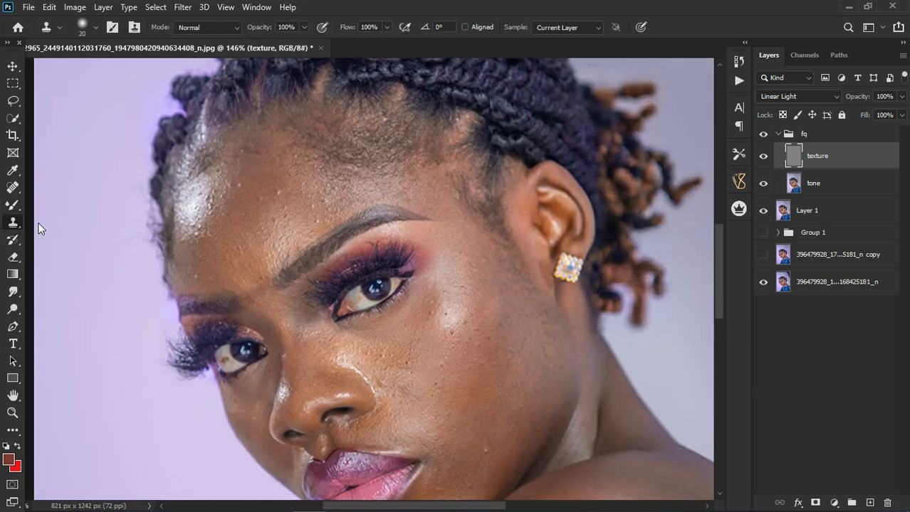
click(246, 234)
scroll(247, 239, up, 2)
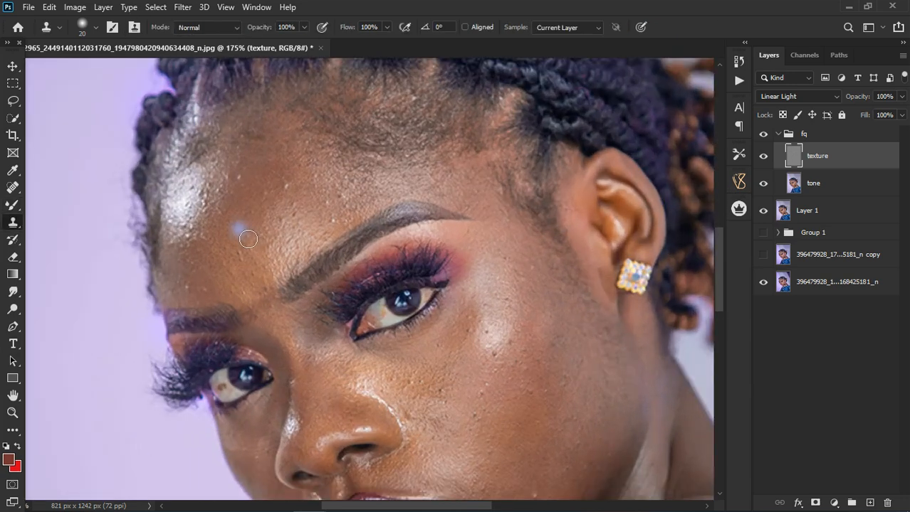
key(bracketleft)
key(bracketleft)
key(bracketleft)
key(bracketright)
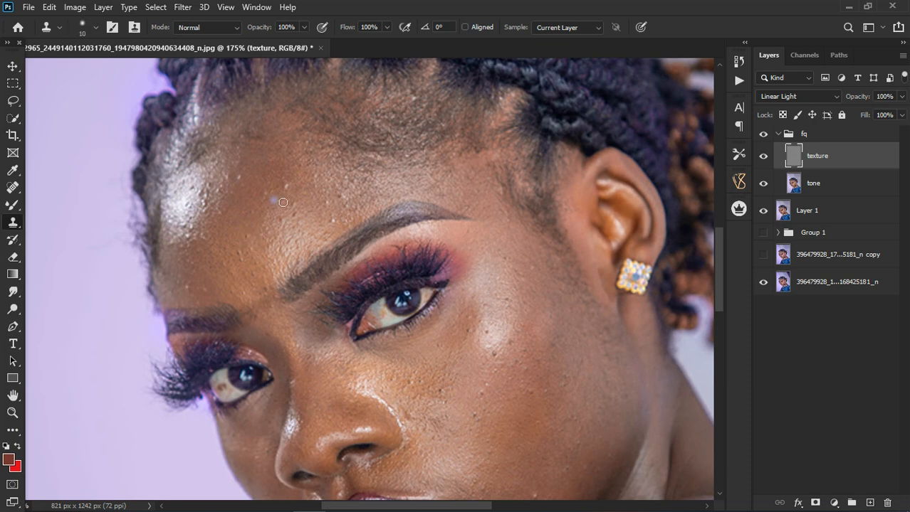
Clone smooth skin texture over the bright specks and bumps on the upper forehead, around its highlight and above the far eyebrow.
scroll(303, 183, up, 1)
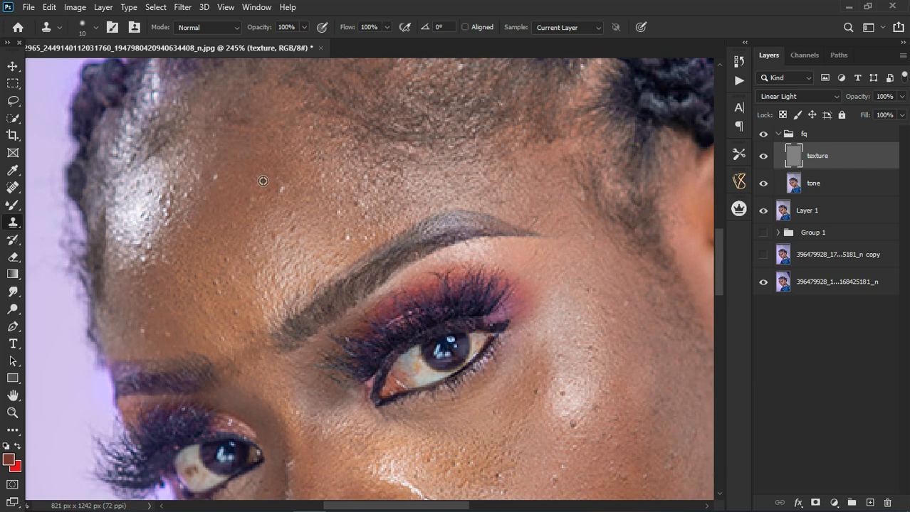
click(277, 208)
click(265, 206)
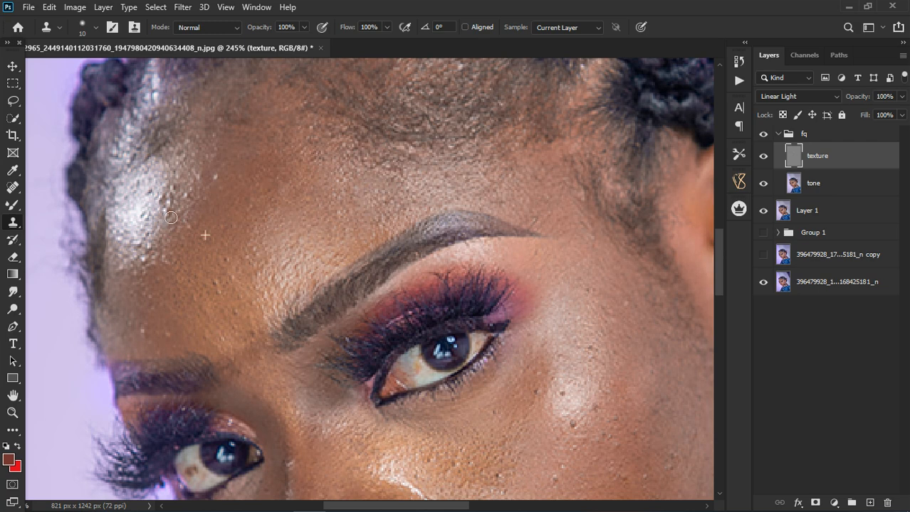
mouse_move(170, 217)
mouse_down()
mouse_move(175, 197)
mouse_move(193, 202)
mouse_move(222, 188)
mouse_up()
alt+click(177, 246)
mouse_move(161, 197)
mouse_down()
mouse_move(155, 190)
mouse_move(160, 255)
mouse_move(150, 262)
mouse_move(154, 244)
mouse_up()
drag(140, 331, 178, 347)
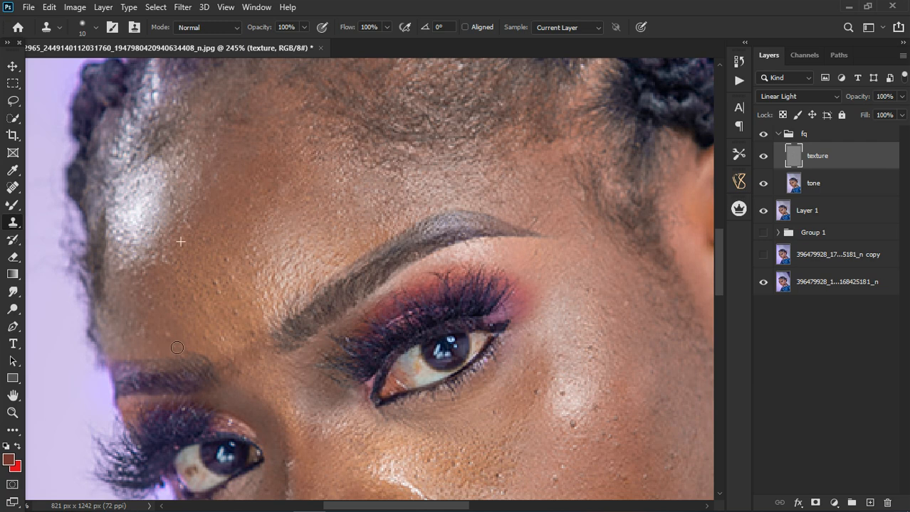
Clone out the remaining bumps and pores on the lower forehead, between the eyebrows and along the forehead's edge on the texture layer.
drag(215, 323, 219, 296)
drag(245, 319, 253, 333)
mouse_move(233, 375)
mouse_down()
mouse_move(265, 358)
mouse_move(270, 342)
mouse_move(279, 361)
mouse_move(265, 331)
mouse_up()
drag(237, 381, 233, 371)
drag(126, 276, 123, 278)
mouse_move(151, 274)
mouse_down()
mouse_move(164, 277)
mouse_move(160, 261)
mouse_move(154, 264)
mouse_up()
drag(182, 239, 191, 234)
drag(177, 203, 202, 172)
click(230, 324)
click(246, 301)
drag(266, 286, 275, 269)
mouse_move(258, 274)
mouse_down()
mouse_move(267, 266)
mouse_move(263, 275)
mouse_up()
click(259, 255)
mouse_move(214, 296)
mouse_down()
mouse_move(210, 327)
mouse_move(163, 333)
mouse_up()
Sample clean skin on the near cheek and clone out the dark pores and bumps on the upper cheek and beneath the eye.
scroll(269, 255, down, 8)
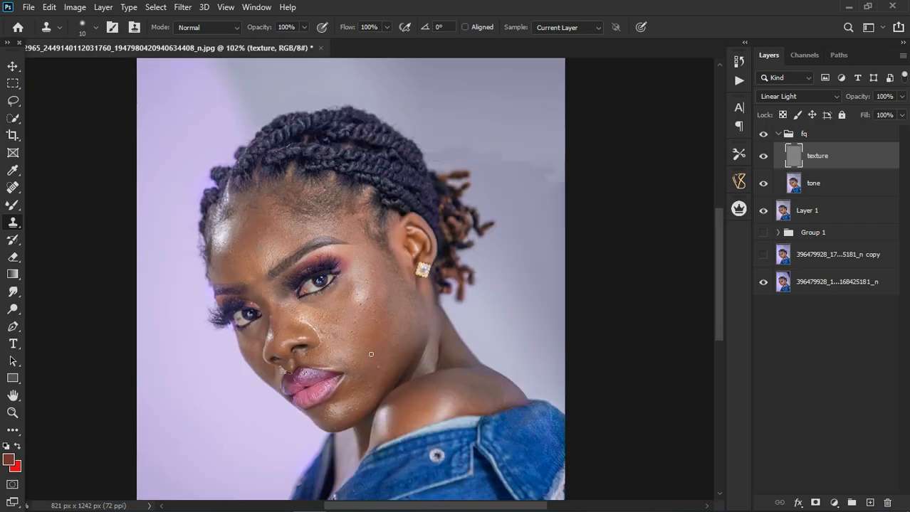
scroll(371, 314, up, 6)
scroll(371, 315, up, 2)
alt+click(363, 260)
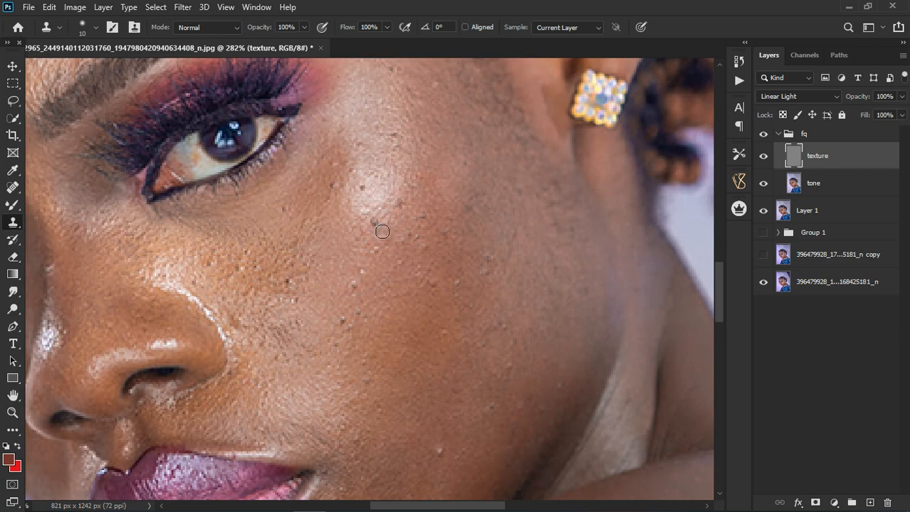
click(381, 230)
click(408, 212)
click(422, 217)
click(431, 228)
click(416, 241)
click(429, 232)
click(403, 222)
click(374, 224)
click(368, 221)
click(359, 226)
click(286, 215)
click(334, 189)
click(294, 285)
click(249, 282)
click(200, 278)
click(378, 333)
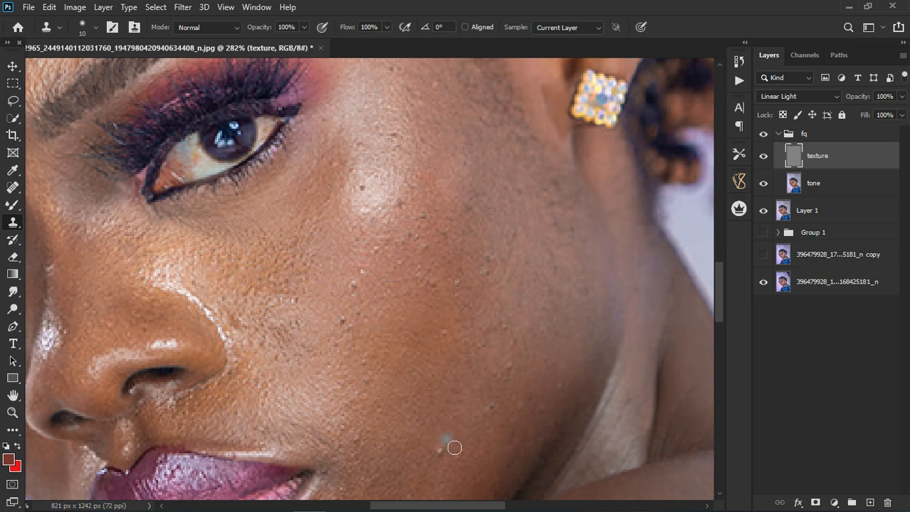
Clone out the blemishes on the lower and outer near cheek, working up to the cheek highlight and the area beside the eye.
click(492, 408)
click(440, 451)
click(514, 354)
click(497, 345)
click(459, 355)
click(455, 339)
click(459, 294)
click(464, 289)
click(484, 274)
click(496, 267)
click(477, 210)
mouse_move(491, 207)
mouse_down()
mouse_move(522, 277)
mouse_move(580, 293)
mouse_move(558, 261)
mouse_move(568, 282)
mouse_move(552, 308)
mouse_move(565, 312)
mouse_move(479, 302)
mouse_move(438, 282)
mouse_move(382, 203)
mouse_up()
drag(401, 145, 404, 163)
Clone clean skin texture over the bumps and specks on the chin and below the lower lip, resampling nearby skin as needed.
scroll(469, 185, down, 8)
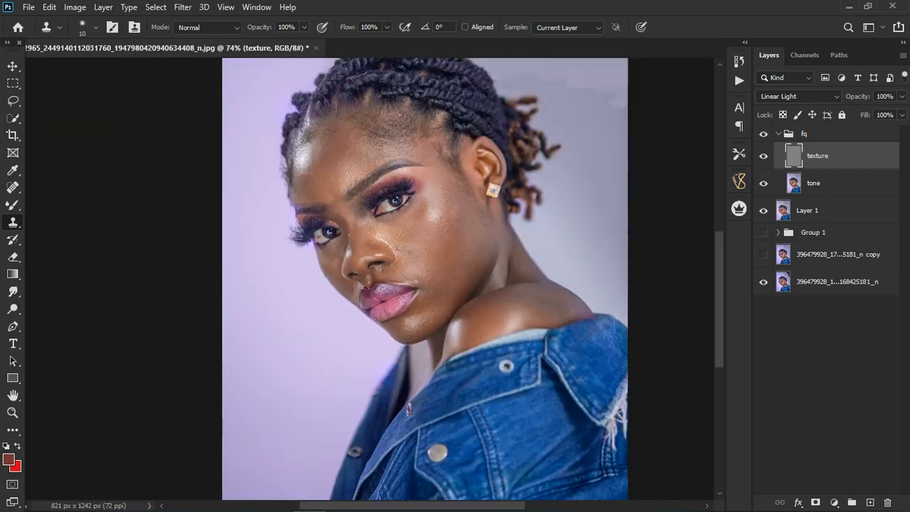
scroll(388, 307, up, 8)
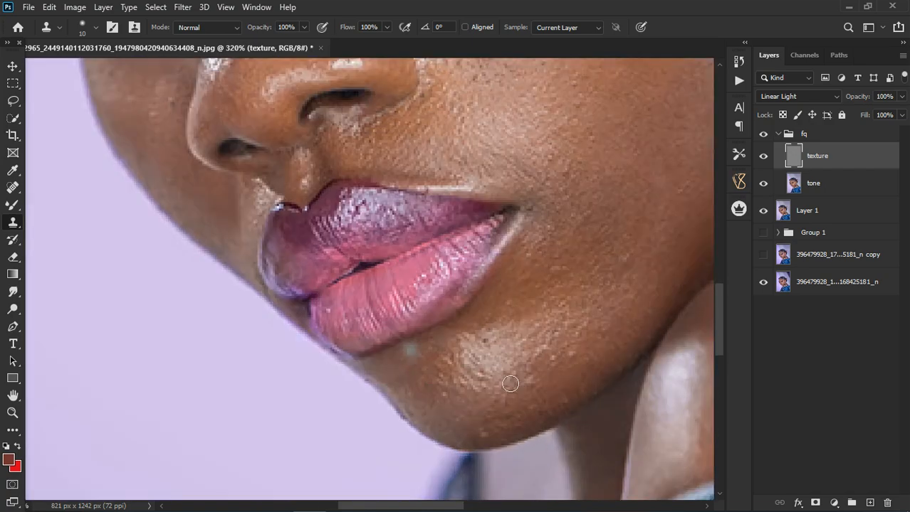
alt+click(551, 403)
mouse_move(539, 390)
mouse_down()
mouse_move(535, 375)
mouse_move(569, 362)
mouse_up()
drag(555, 373, 573, 363)
drag(572, 350, 574, 333)
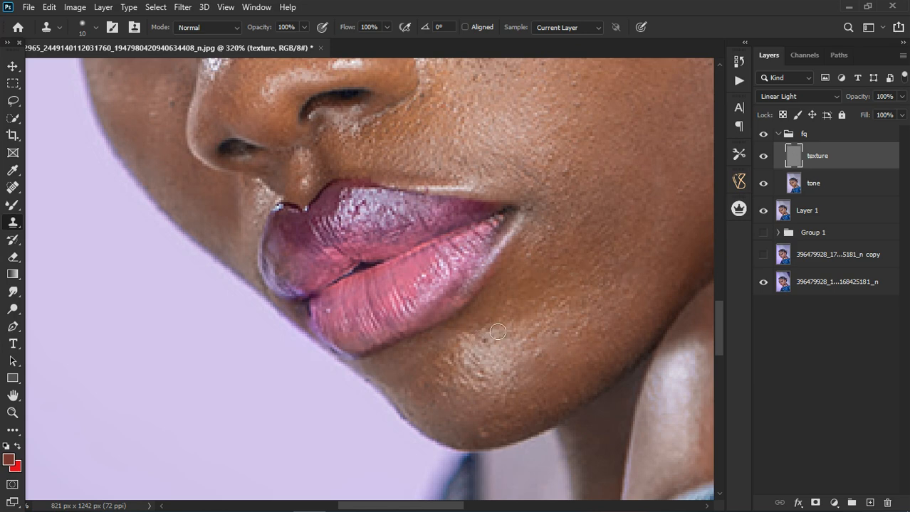
drag(488, 385, 454, 388)
mouse_move(504, 408)
mouse_down()
mouse_move(521, 380)
mouse_move(551, 365)
mouse_up()
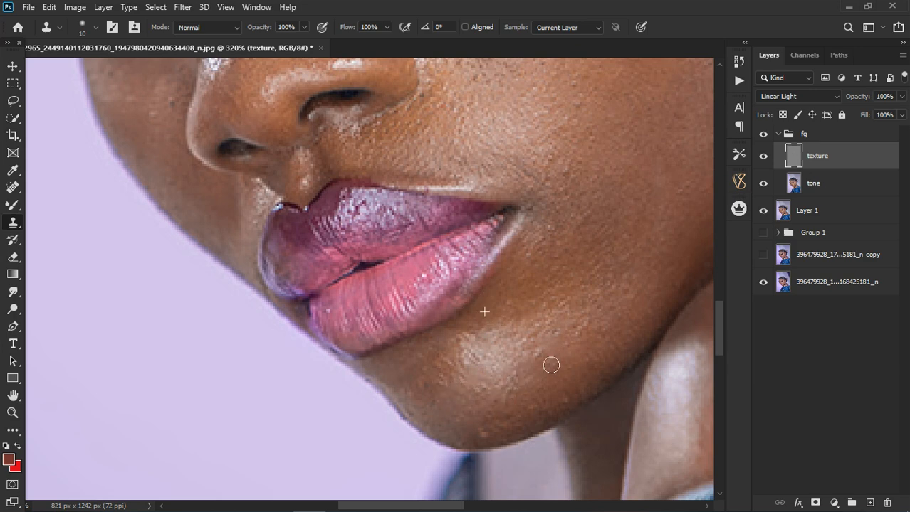
alt+click(490, 419)
drag(495, 436, 485, 435)
mouse_move(549, 426)
mouse_down()
mouse_move(540, 420)
mouse_move(547, 413)
mouse_up()
alt+click(402, 385)
mouse_move(430, 399)
mouse_down()
mouse_move(436, 404)
mouse_move(449, 372)
mouse_move(474, 385)
mouse_move(473, 350)
mouse_move(496, 376)
mouse_move(480, 368)
mouse_move(573, 333)
mouse_move(583, 340)
mouse_up()
alt+click(409, 348)
Clone out the rough pores beside the nose and the blemishes on the far cheek and nose bridge.
scroll(504, 254, down, 4)
scroll(441, 202, down, 2)
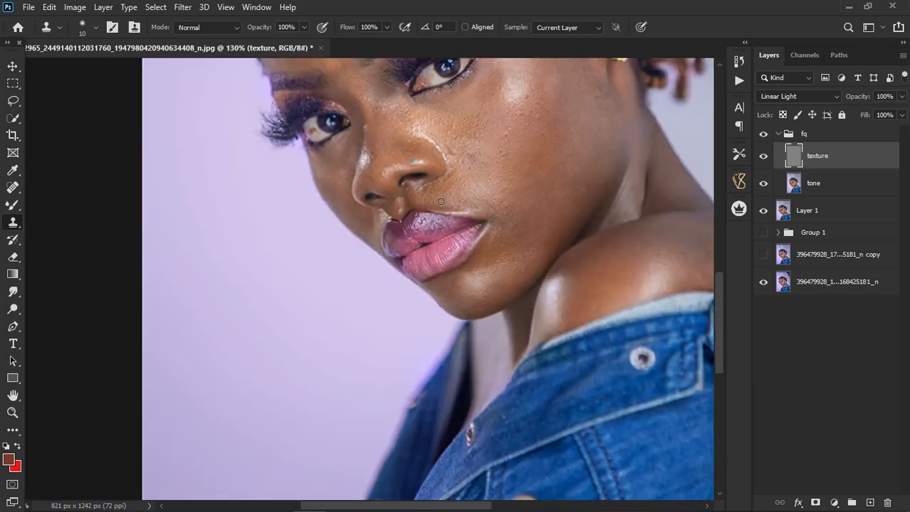
scroll(459, 192, up, 4)
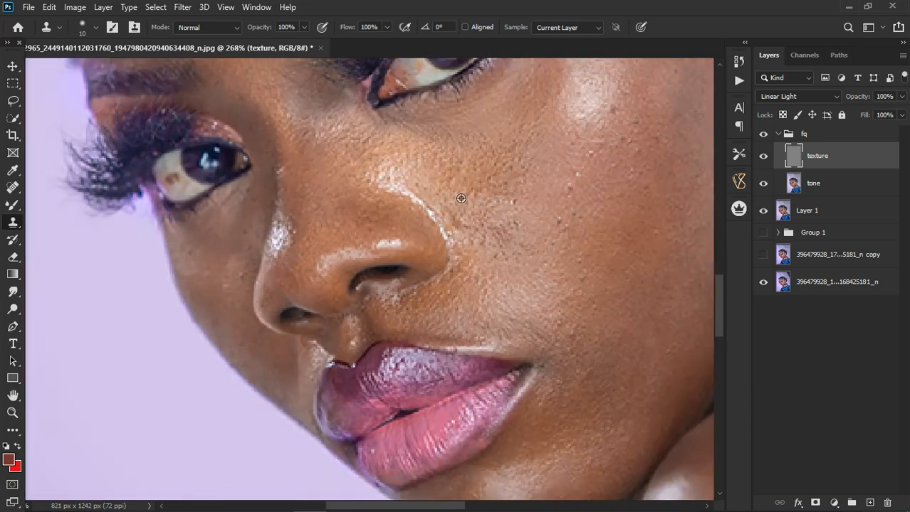
alt+click(446, 197)
mouse_move(454, 213)
mouse_down()
mouse_move(467, 240)
mouse_move(516, 242)
mouse_move(512, 260)
mouse_move(497, 259)
mouse_move(485, 244)
mouse_move(529, 237)
mouse_move(522, 212)
mouse_move(494, 232)
mouse_up()
click(491, 238)
drag(244, 222, 189, 237)
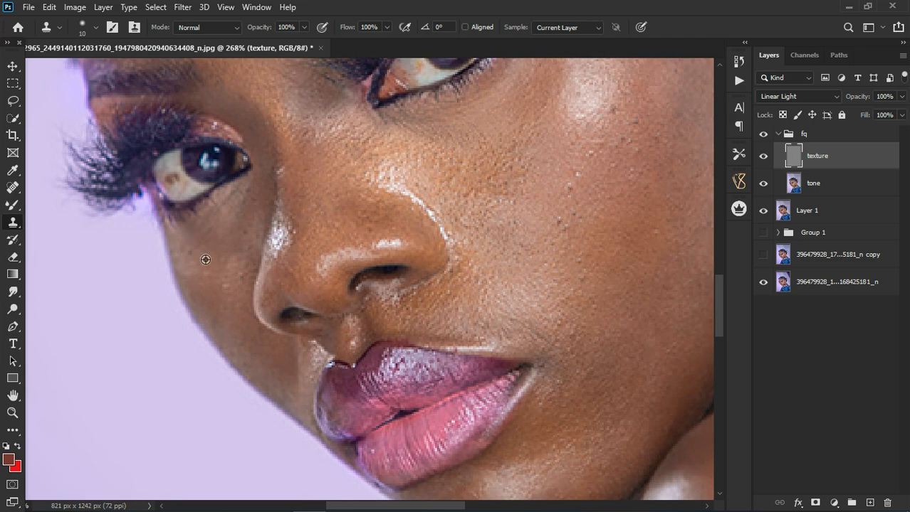
click(249, 285)
click(286, 198)
Clone clean texture over the spots in the whites of both eyes on the texture layer.
scroll(340, 226, down, 3)
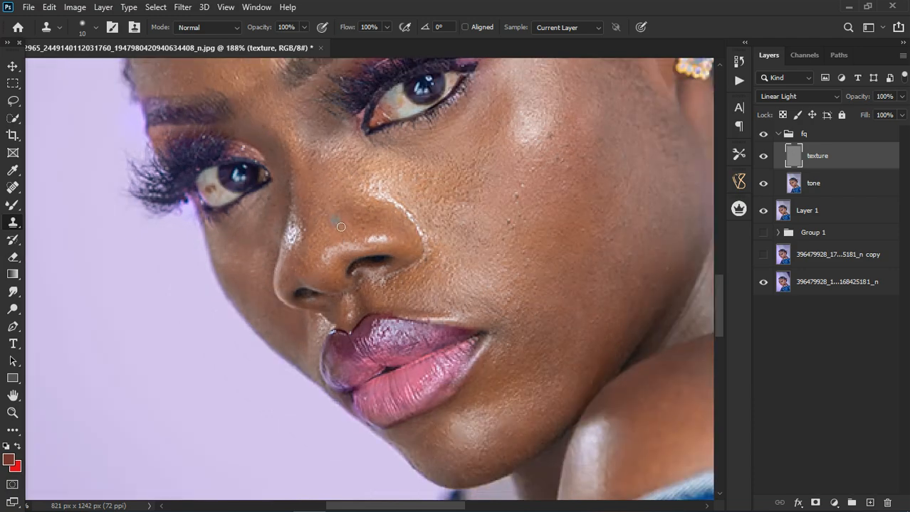
scroll(341, 226, down, 2)
scroll(445, 158, down, 1)
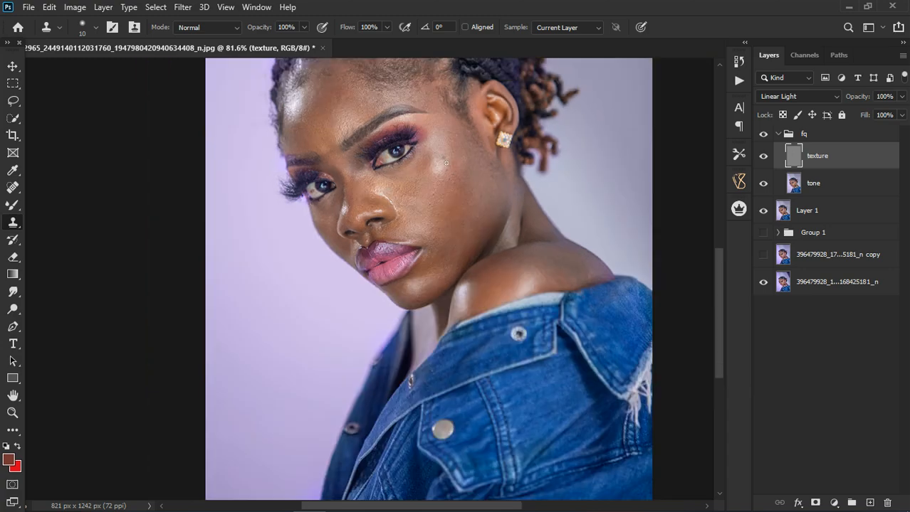
scroll(559, 269, up, 2)
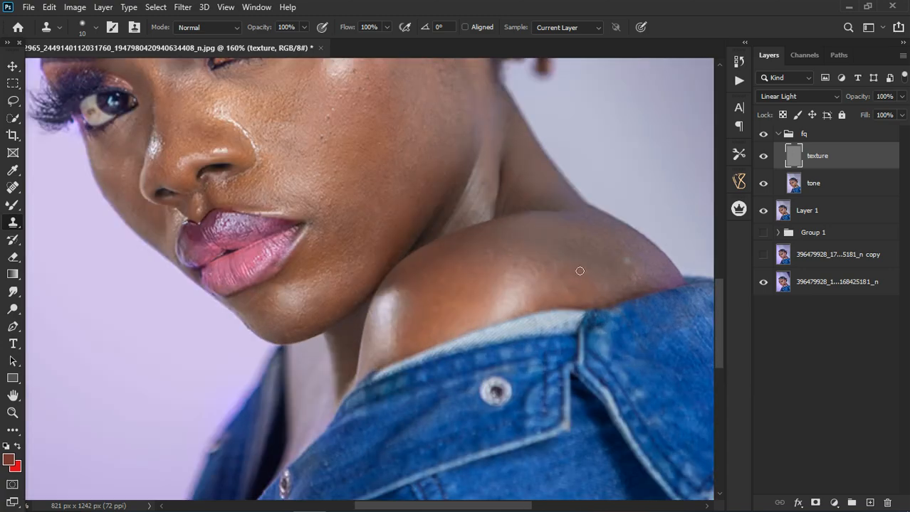
scroll(537, 265, down, 2)
scroll(509, 228, down, 6)
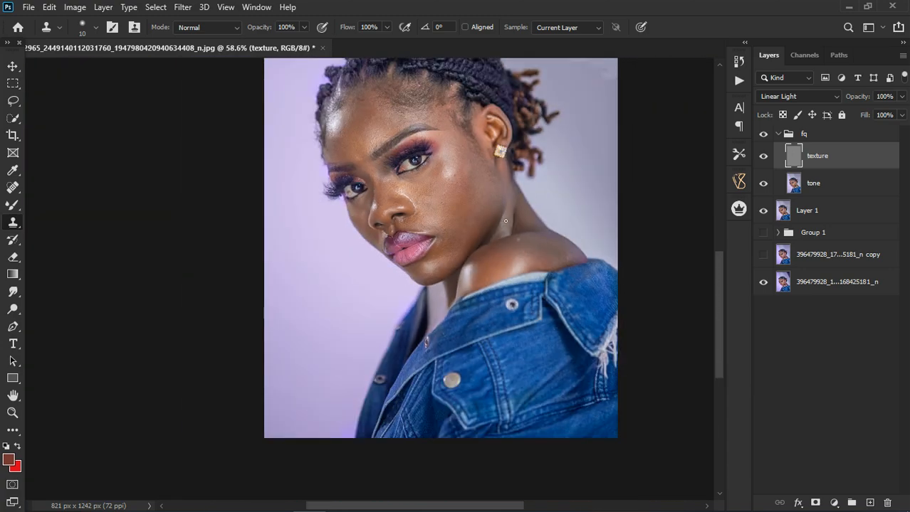
scroll(293, 258, up, 4)
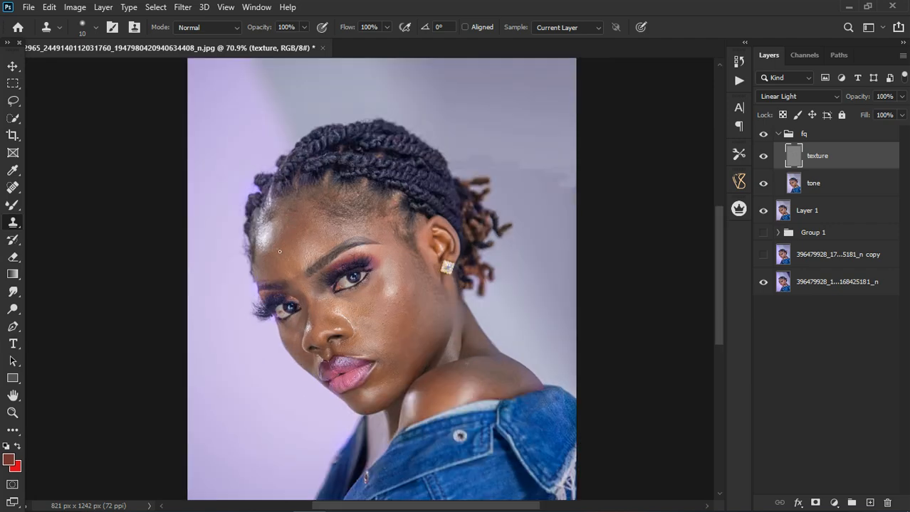
scroll(285, 261, up, 5)
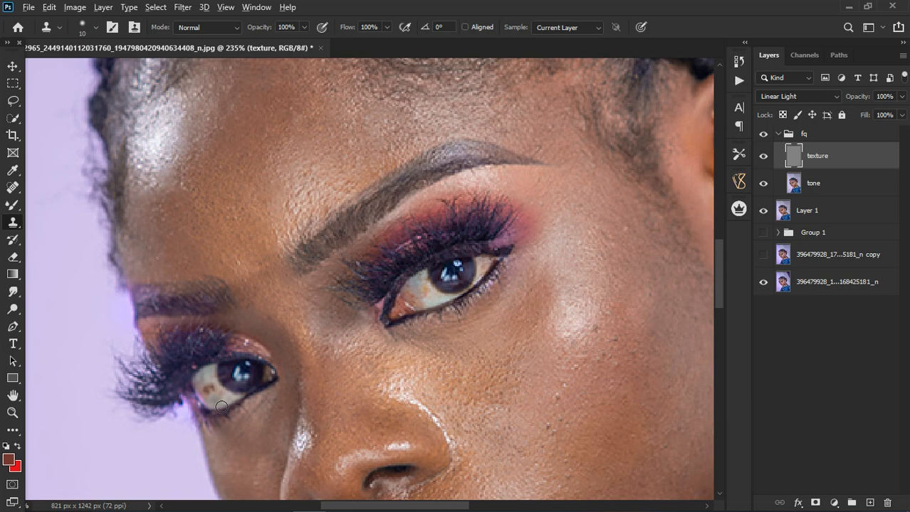
alt+click(221, 410)
drag(223, 399, 215, 391)
mouse_move(433, 298)
mouse_down()
mouse_move(427, 305)
mouse_move(433, 300)
mouse_up()
mouse_move(196, 384)
mouse_down()
mouse_move(232, 406)
mouse_move(194, 398)
mouse_up()
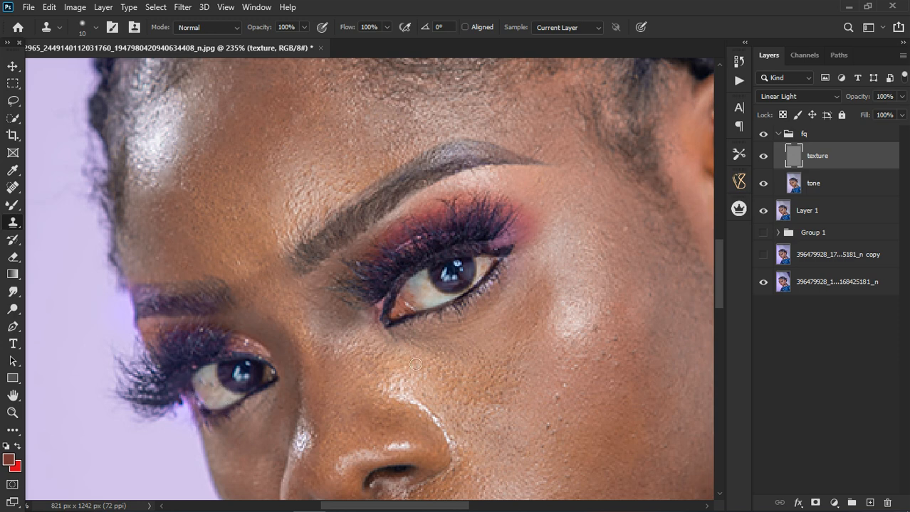
Make the tone layer in the fq group the active layer.
click(853, 192)
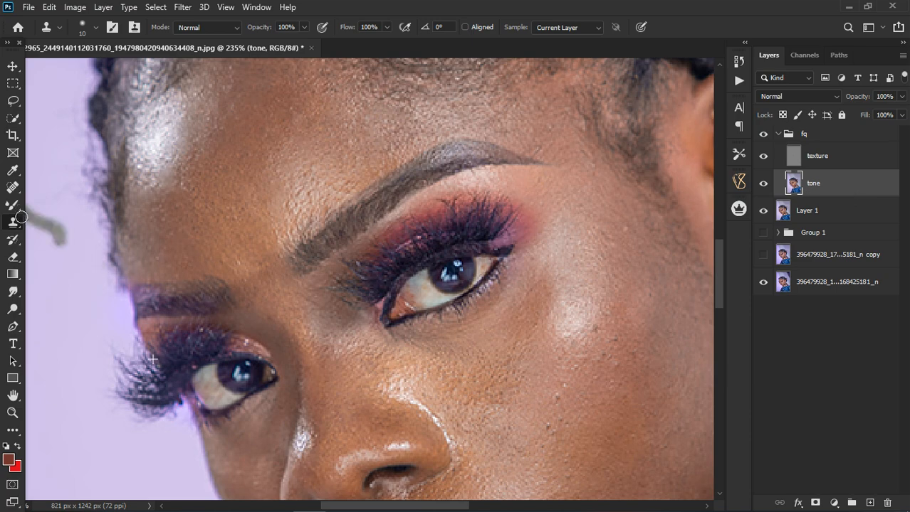
drag(22, 217, 118, 273)
scroll(346, 256, down, 3)
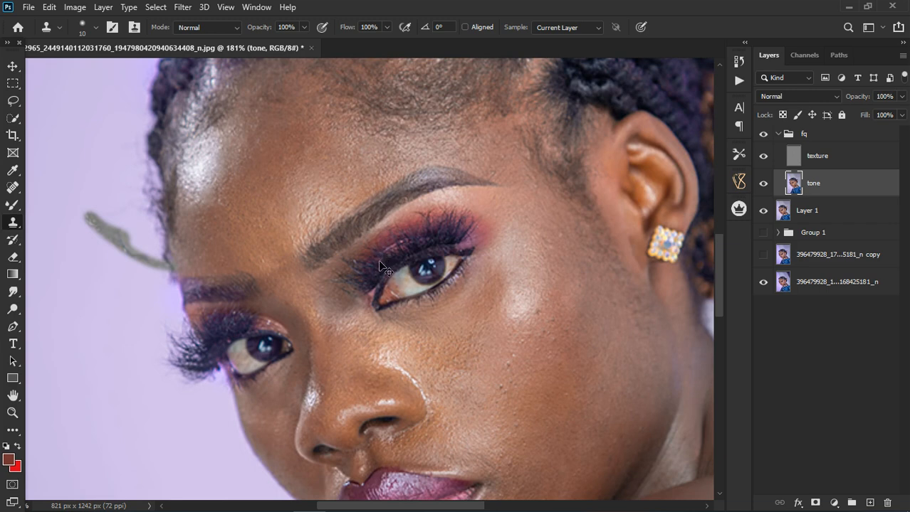
key(ctrl+z)
drag(138, 230, 53, 216)
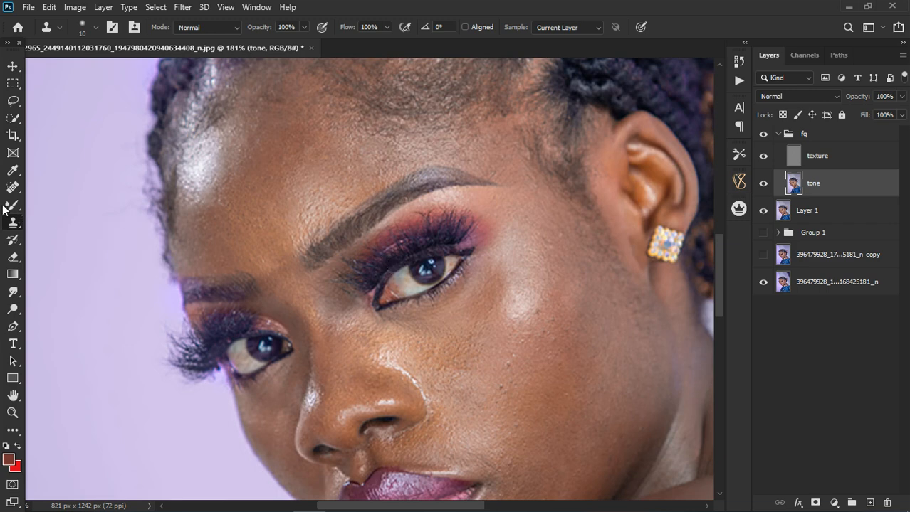
Set the Mixer Brush to 10% wetness and blend the uneven skin tones across the forehead.
click(11, 207)
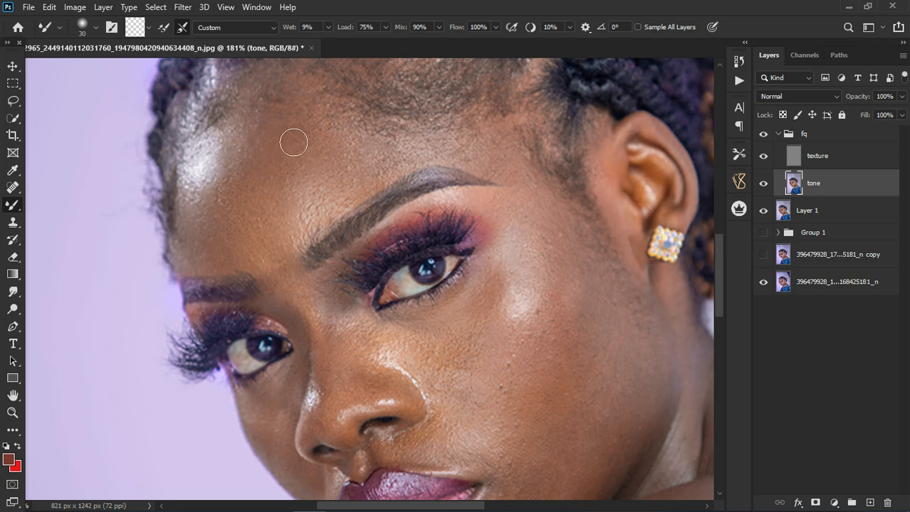
click(328, 27)
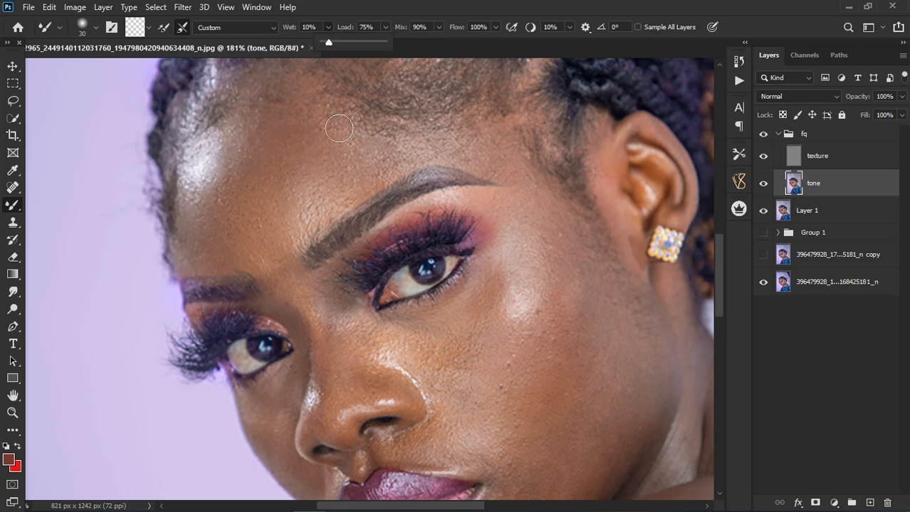
click(333, 164)
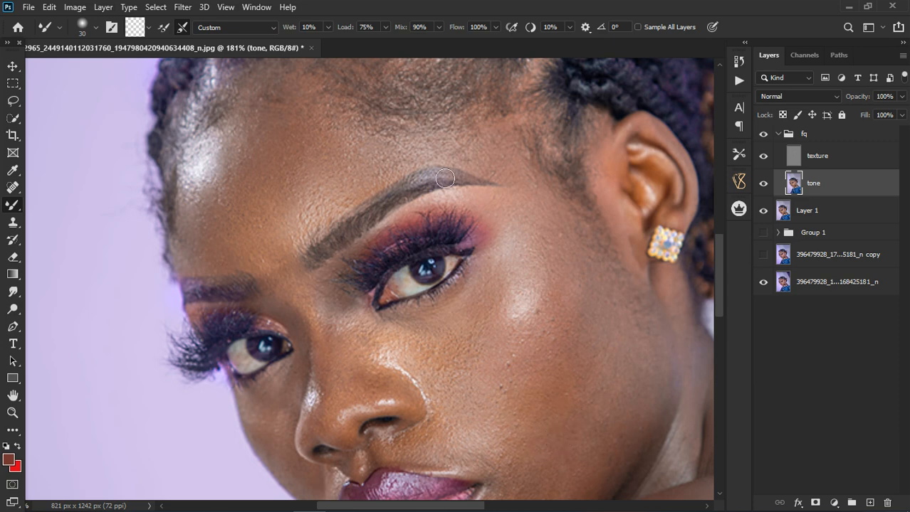
Enlarge the Mixer Brush to 50 px and blend the skin tones on the cheeks and lower face.
scroll(443, 226, down, 3)
scroll(443, 226, down, 2)
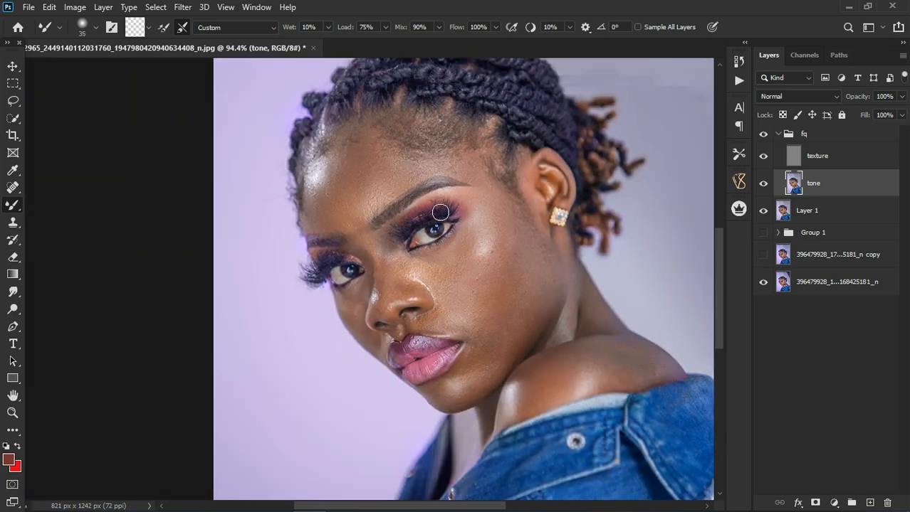
key(bracketright)
key(bracketright)
key(bracketright)
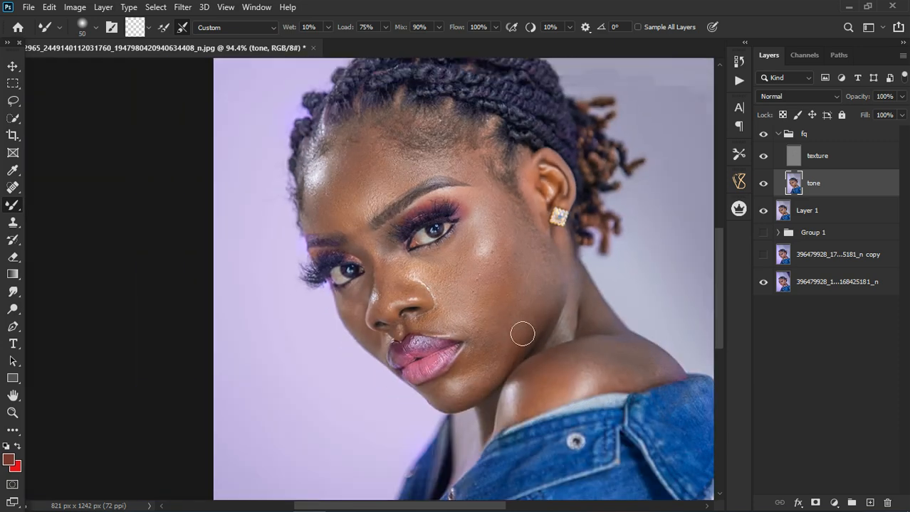
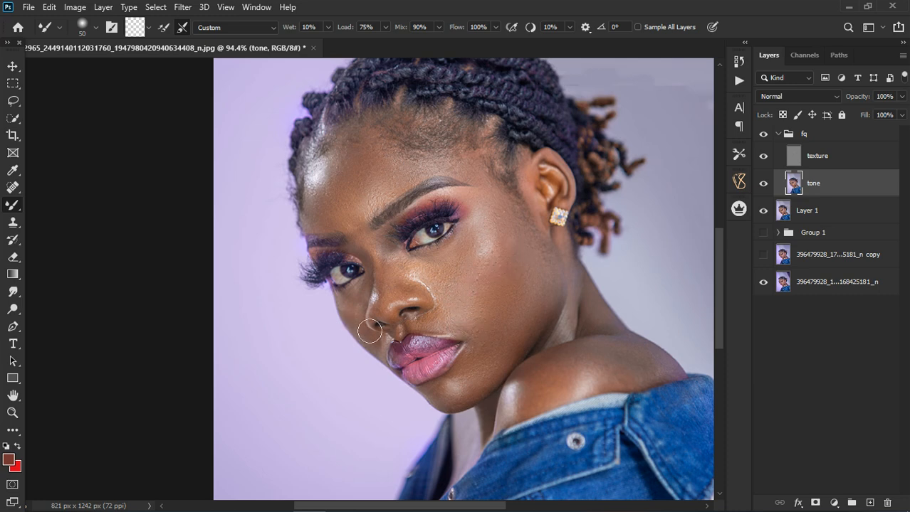
Blend the tones around the nose and near cheek with a 30 px Mixer Brush, then enlarge it to 45 px.
scroll(410, 281, up, 3)
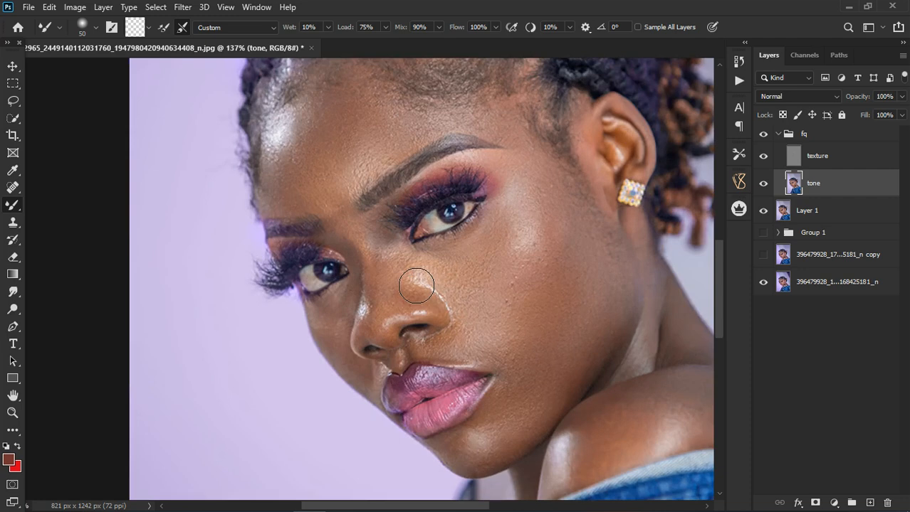
key(bracketleft)
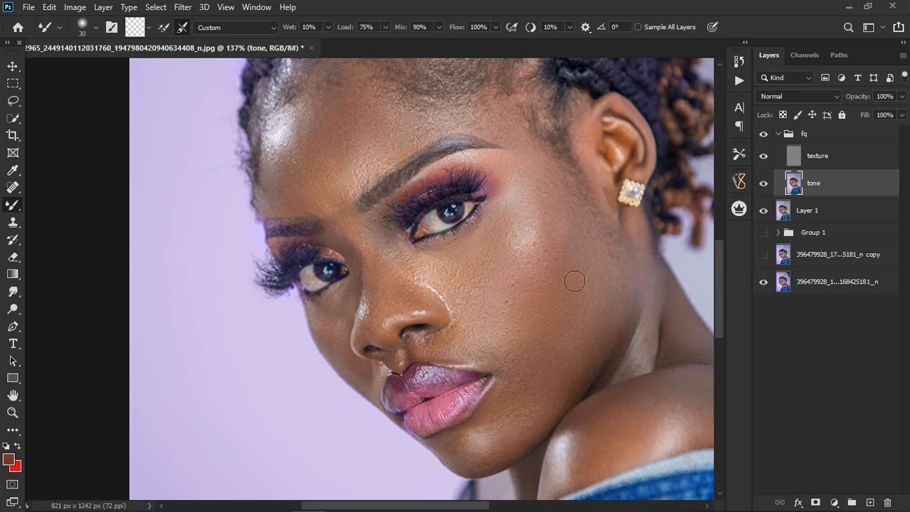
key(])
scroll(564, 258, down, 3)
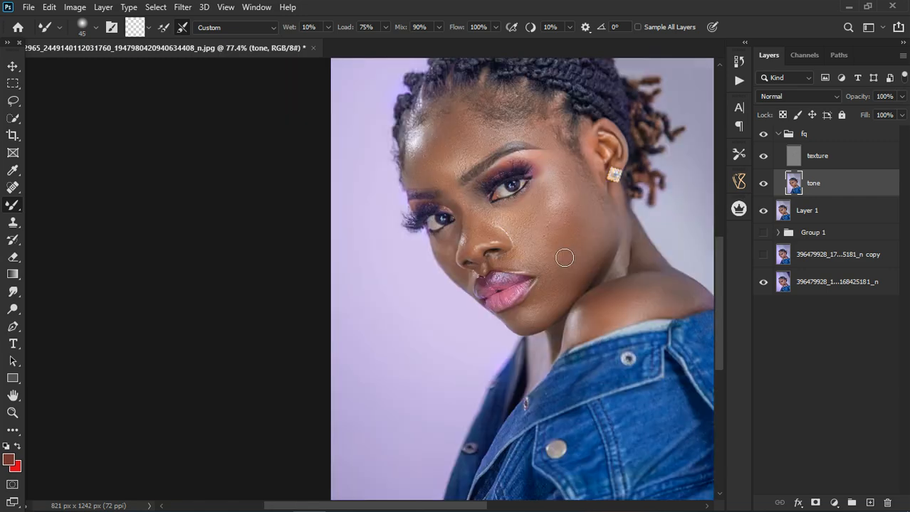
scroll(566, 244, down, 3)
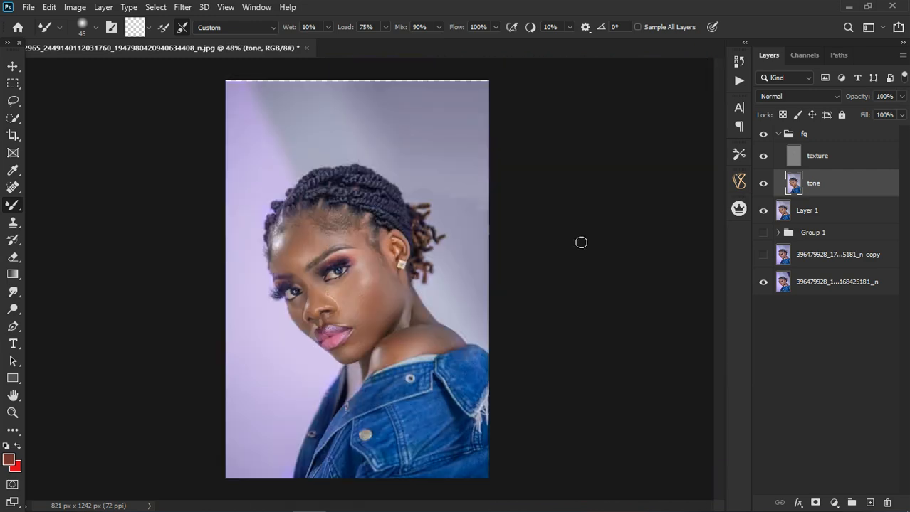
Blend the remaining uneven tones beside the nose, under the near eye and across the cheek, neck and shoulder on the tone layer.
scroll(363, 289, up, 4)
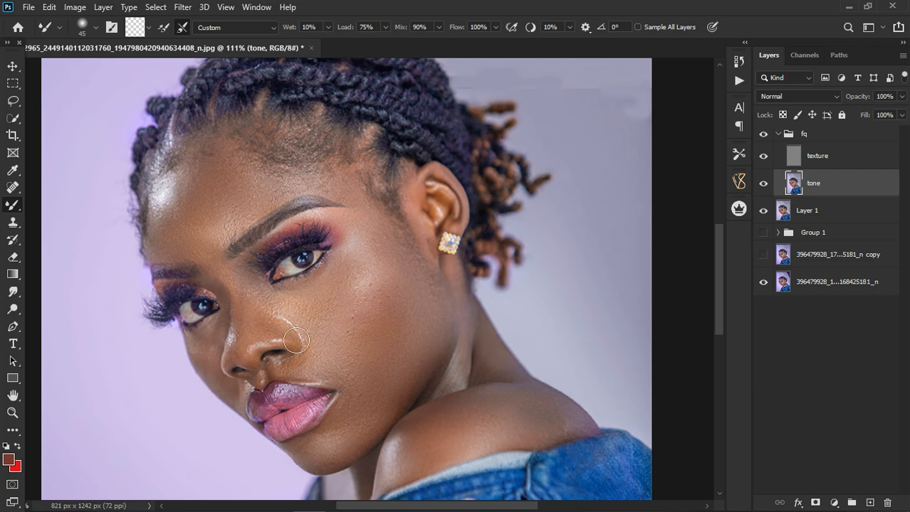
scroll(405, 282, down, 1)
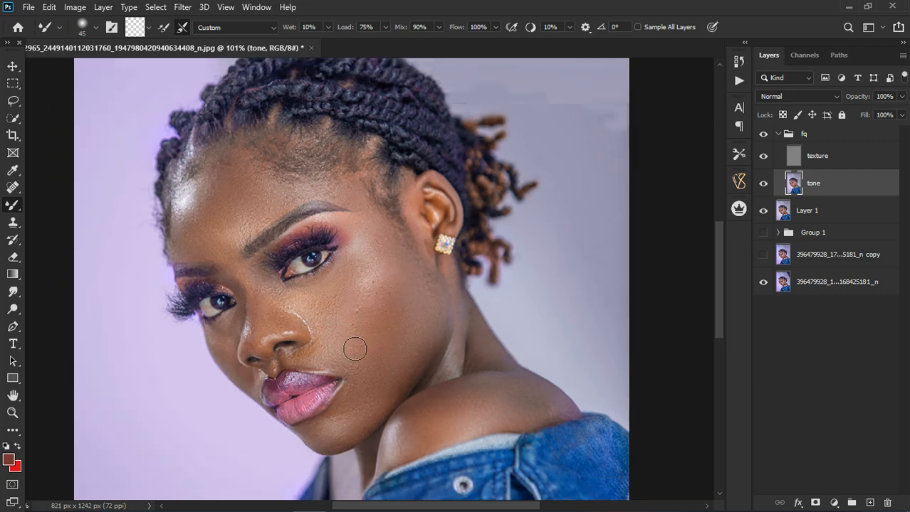
scroll(535, 417, up, 2)
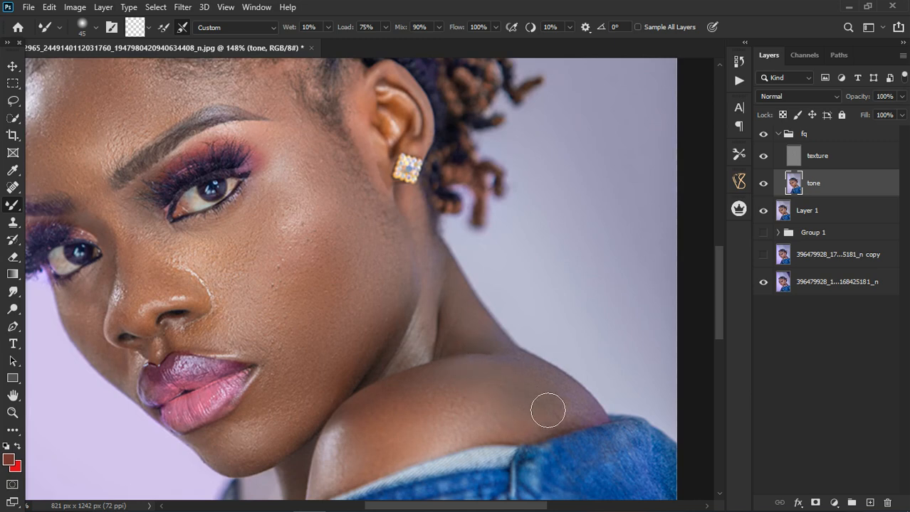
scroll(183, 240, up, 2)
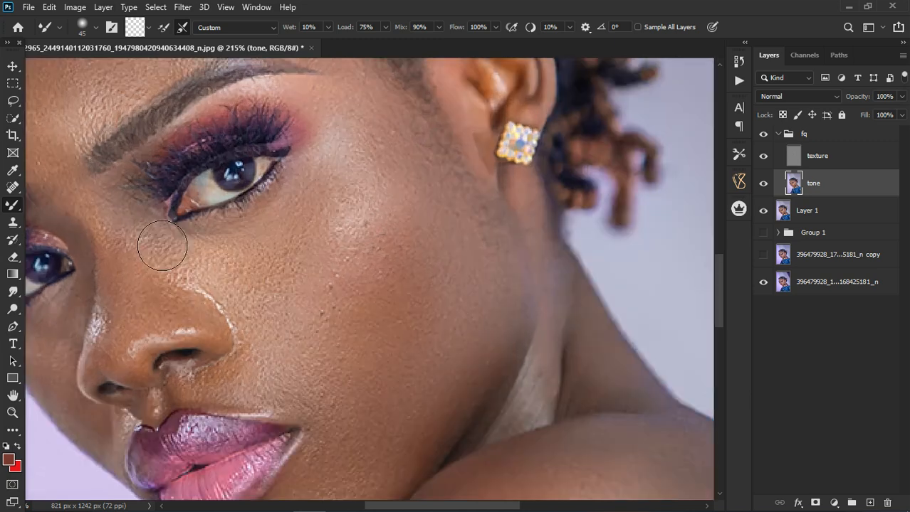
mouse_move(156, 242)
mouse_down()
mouse_move(163, 255)
mouse_move(149, 233)
mouse_move(153, 243)
mouse_up()
scroll(477, 279, down, 4)
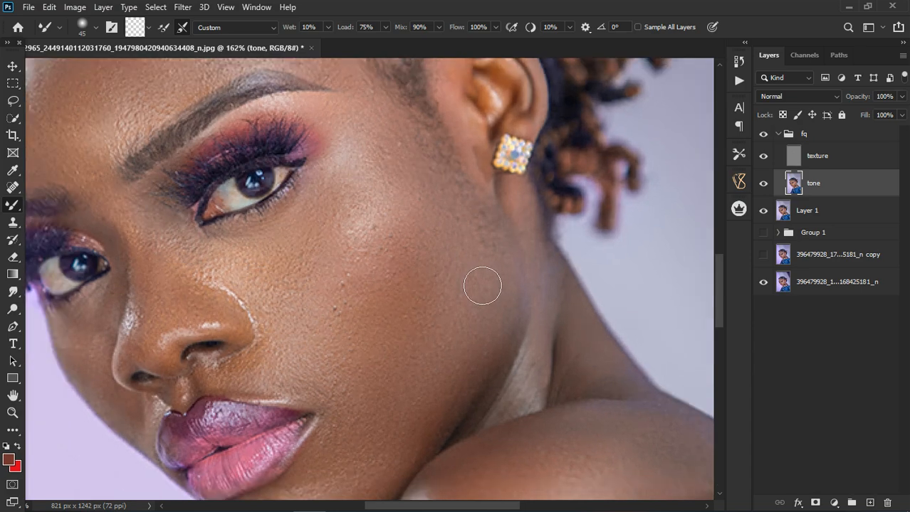
scroll(471, 282, down, 1)
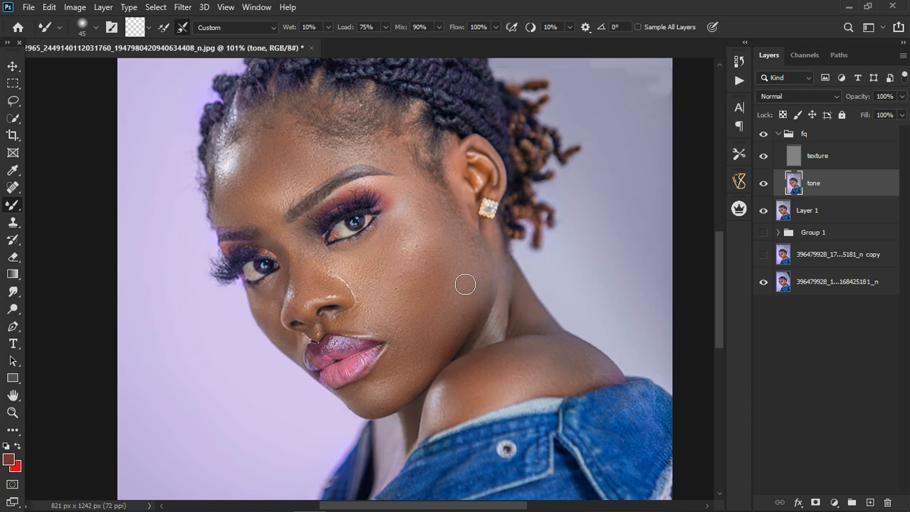
scroll(464, 284, down, 1)
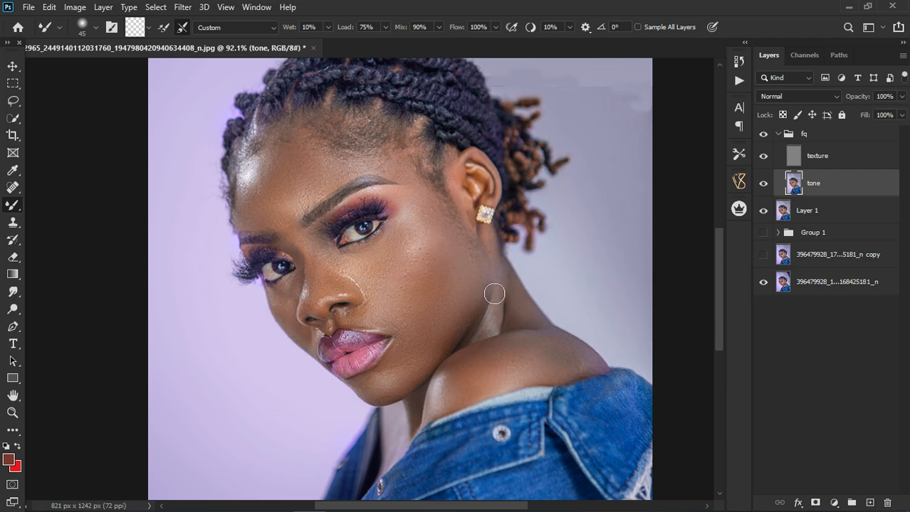
Add a Solid Color fill layer of #743231 above the fq group, hide it and collapse the group.
click(833, 138)
click(832, 503)
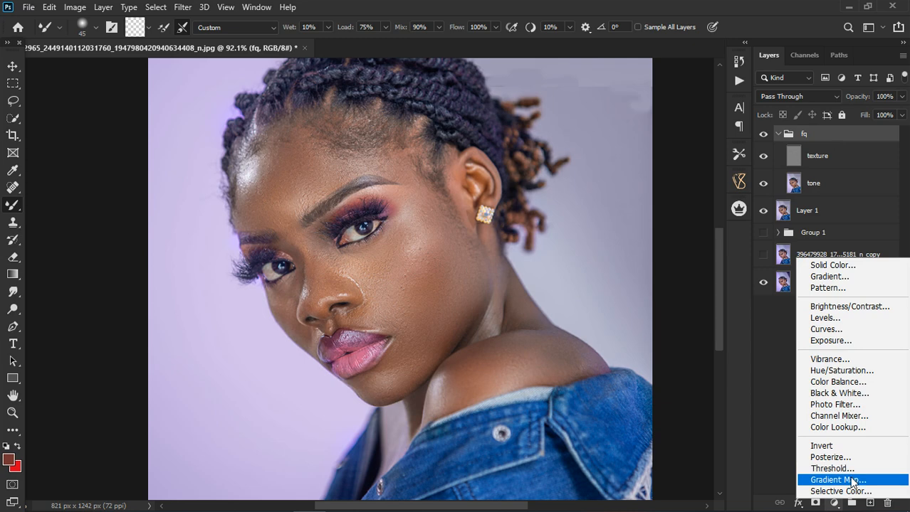
click(834, 265)
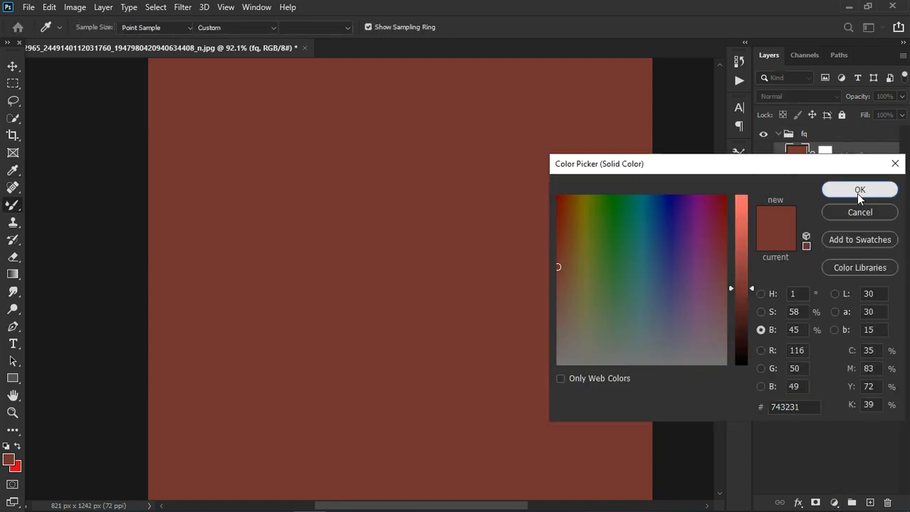
click(856, 192)
drag(816, 158, 858, 132)
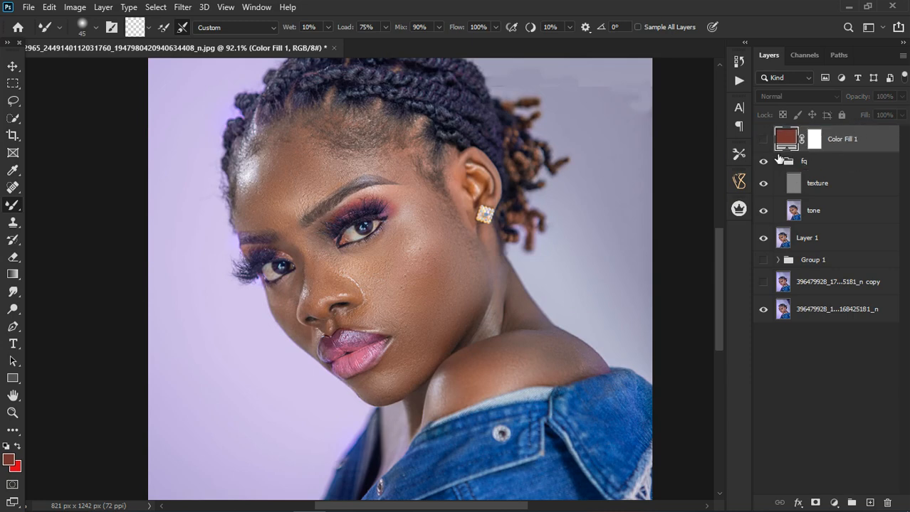
click(778, 161)
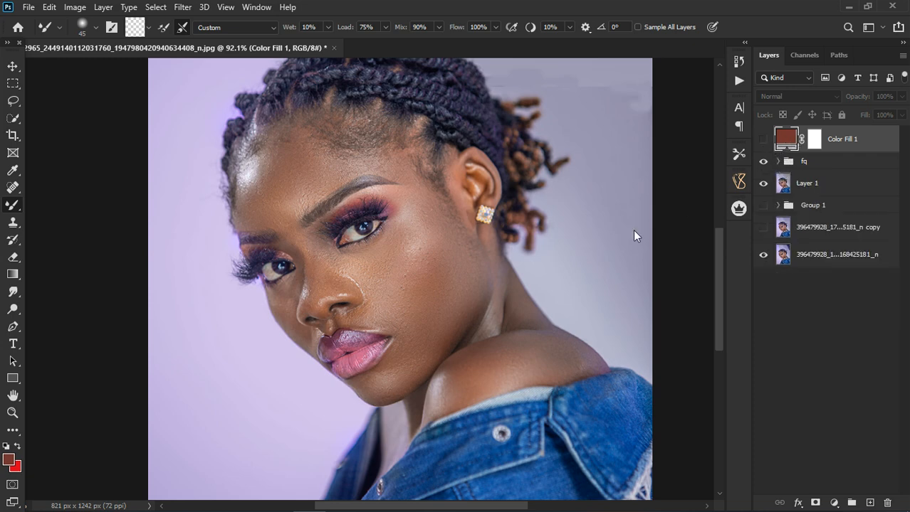
Change the solid fill's color to a lighter tan sampled from the skin below the near eye.
click(377, 272)
click(874, 194)
key(b)
Try to make a Color Range selection of the shoulder's skin tone with the Color Fill 1 mask active.
click(821, 140)
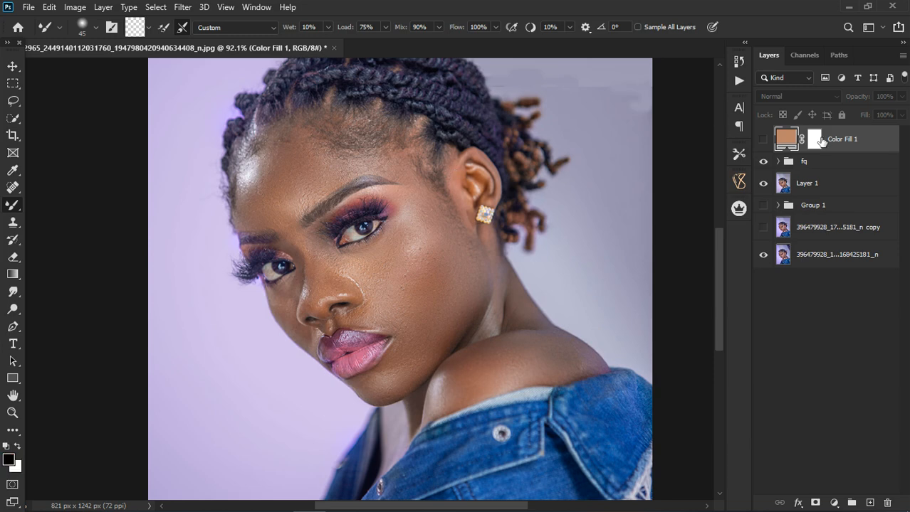
click(156, 7)
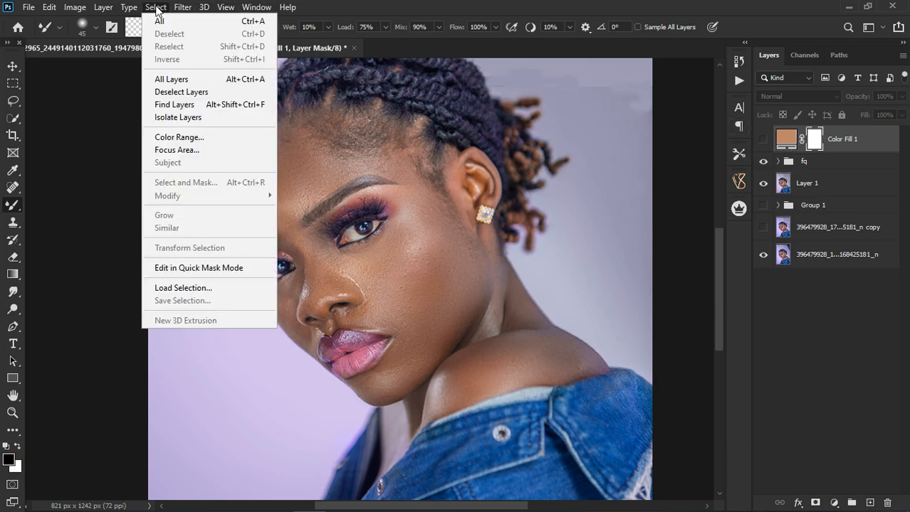
click(179, 136)
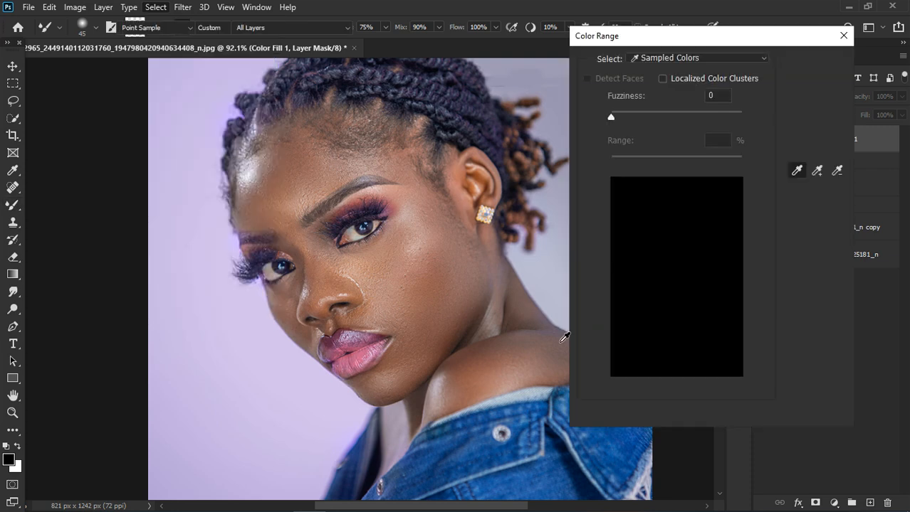
click(562, 368)
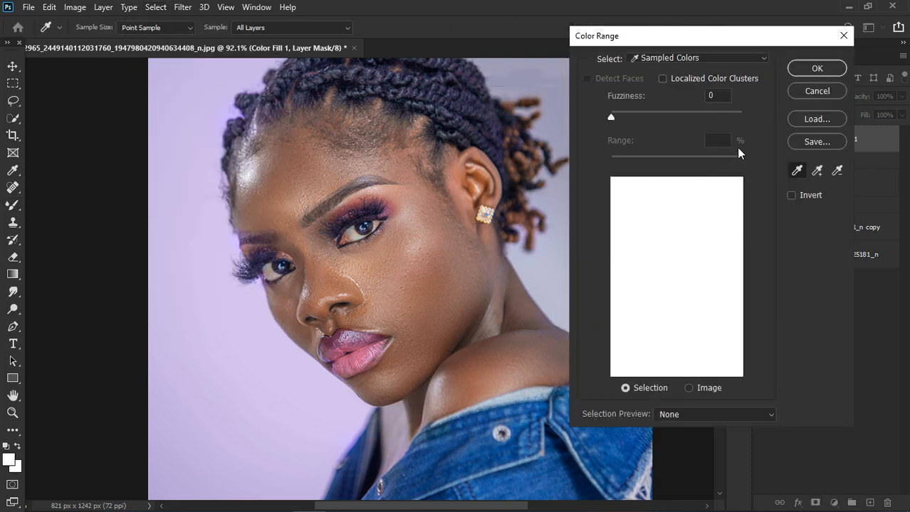
click(807, 75)
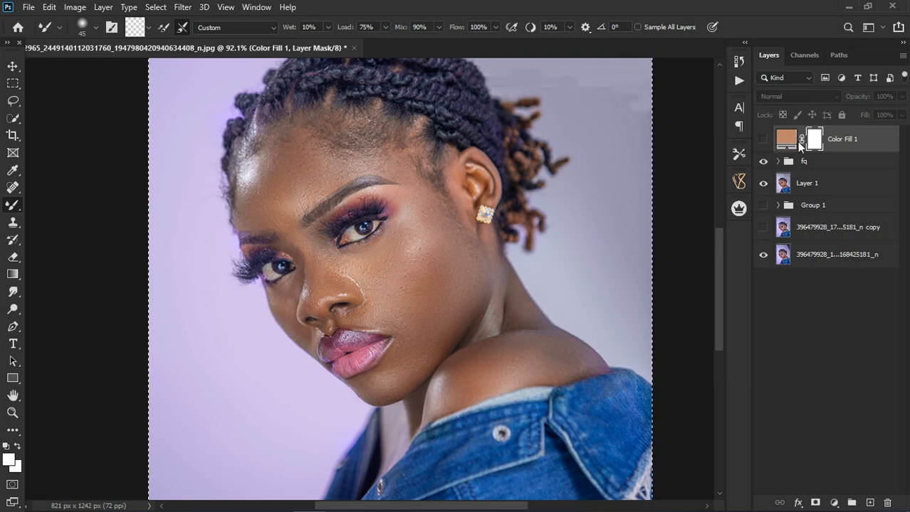
Sample skin tones across the shoulder and neck in Color Range with the Color Fill 1 thumbnail active instead of its mask.
click(787, 141)
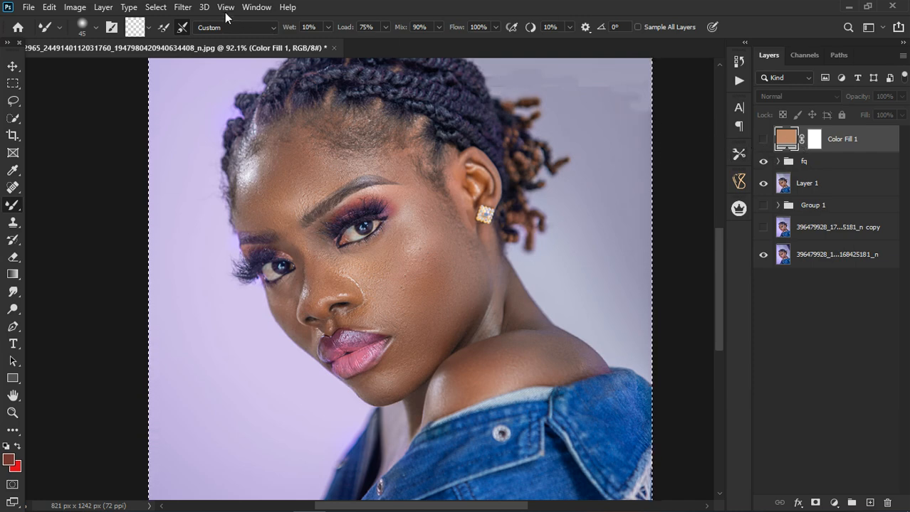
click(158, 8)
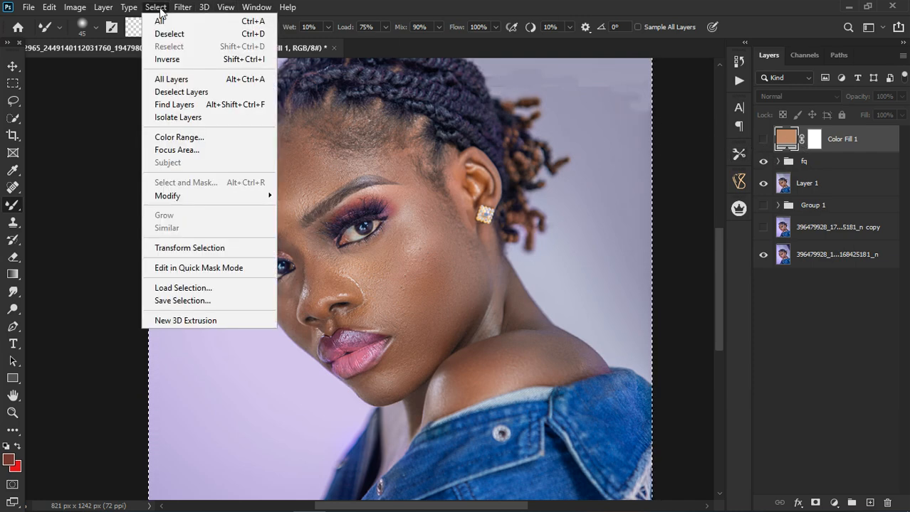
click(205, 138)
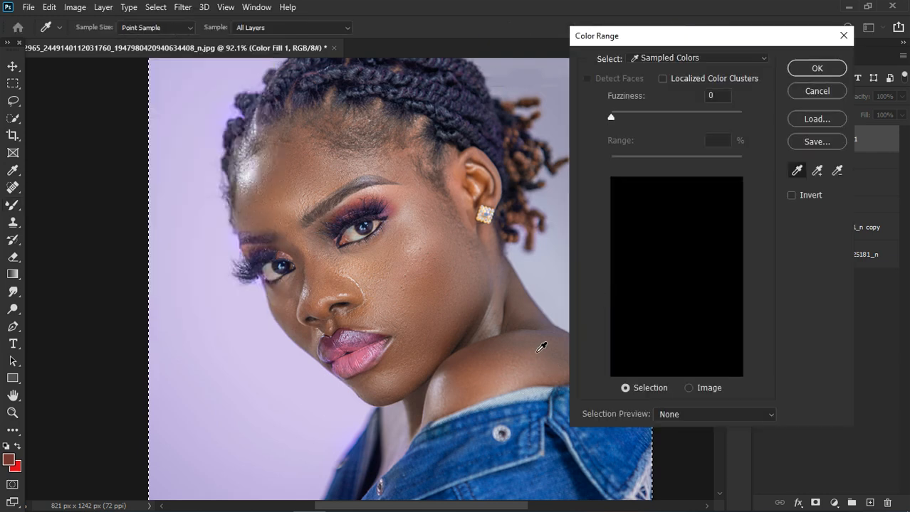
click(540, 353)
click(544, 332)
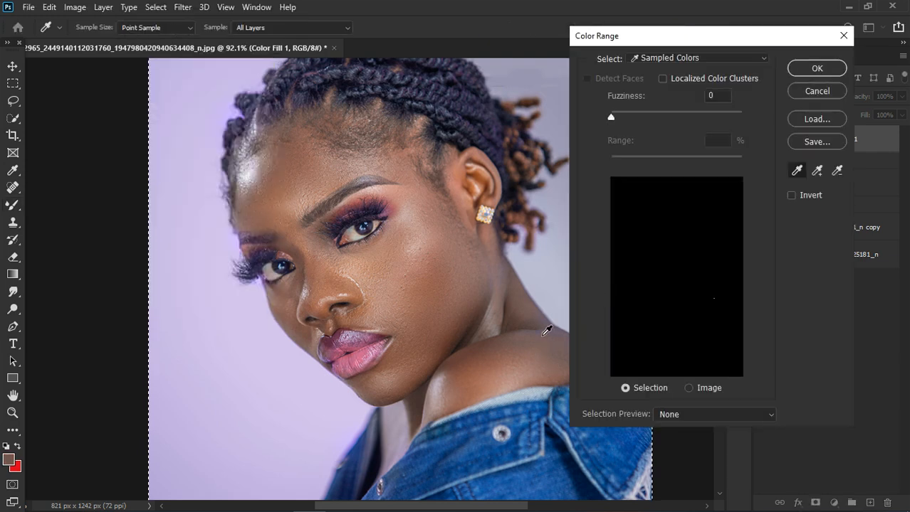
shift+click(549, 340)
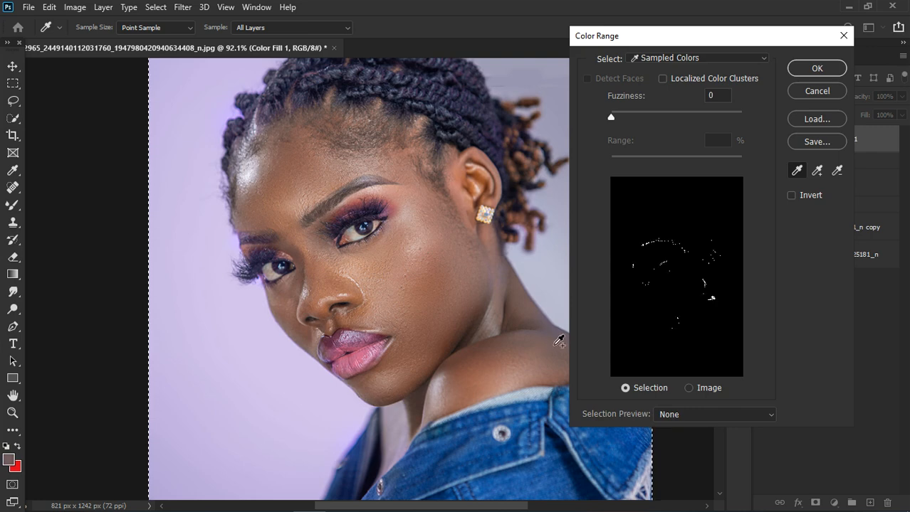
shift+click(531, 355)
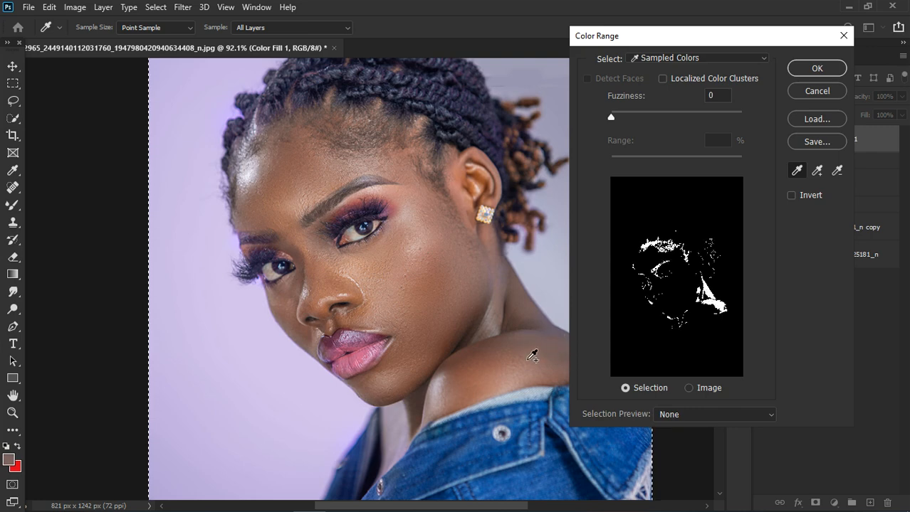
shift+click(459, 339)
shift+click(473, 333)
shift+click(480, 336)
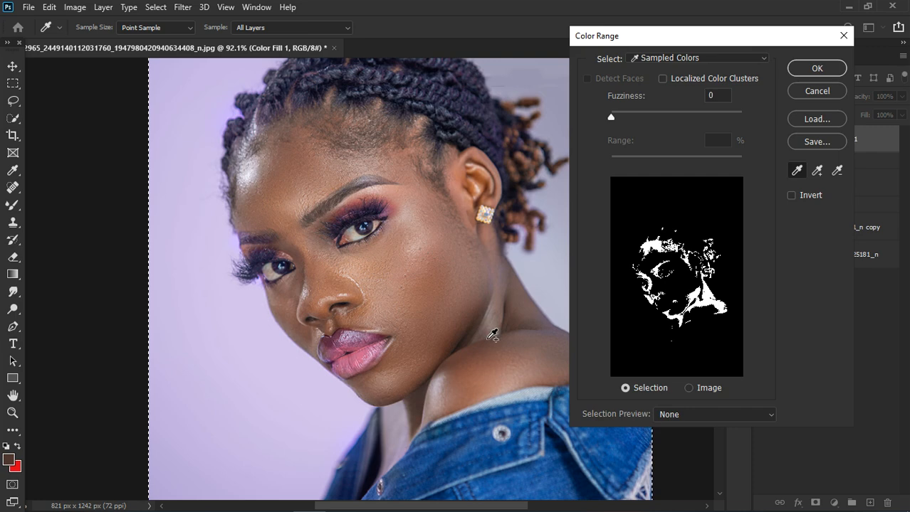
shift+click(480, 349)
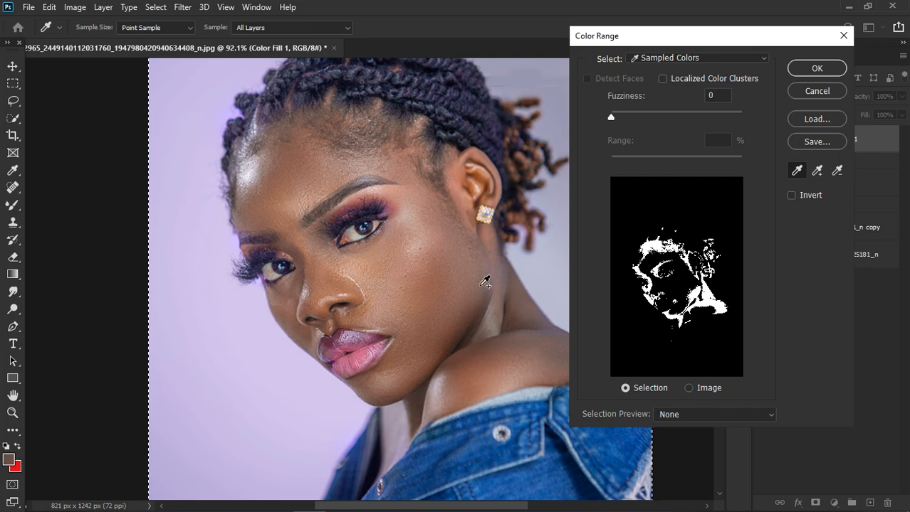
Raise the Color Range fuzziness to 16 and create the selection.
click(614, 116)
click(622, 117)
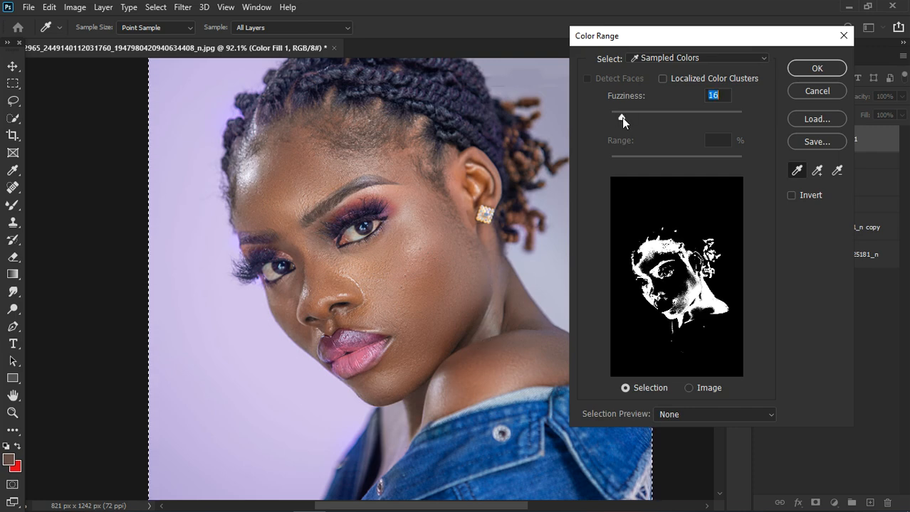
click(796, 73)
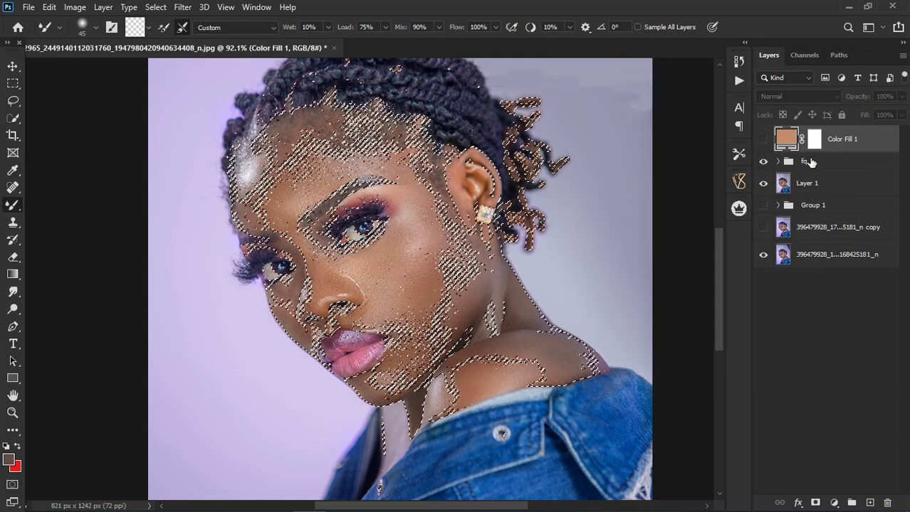
Show Color Fill 1 and fill the selected skin area of its mask with black at 100% opacity.
click(817, 144)
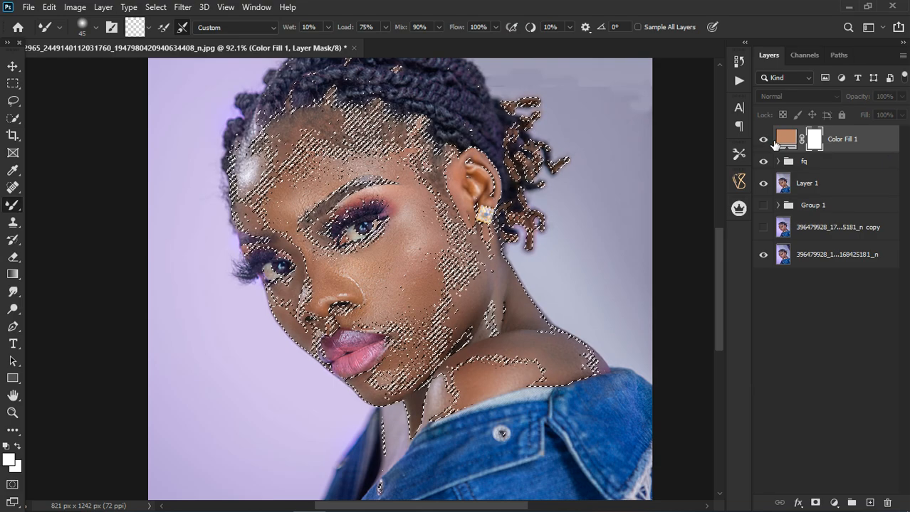
click(763, 140)
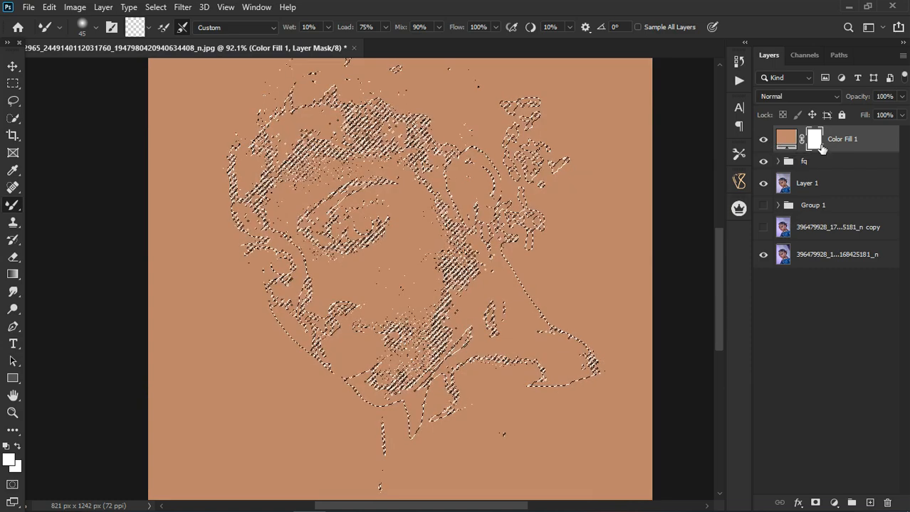
click(49, 7)
click(94, 217)
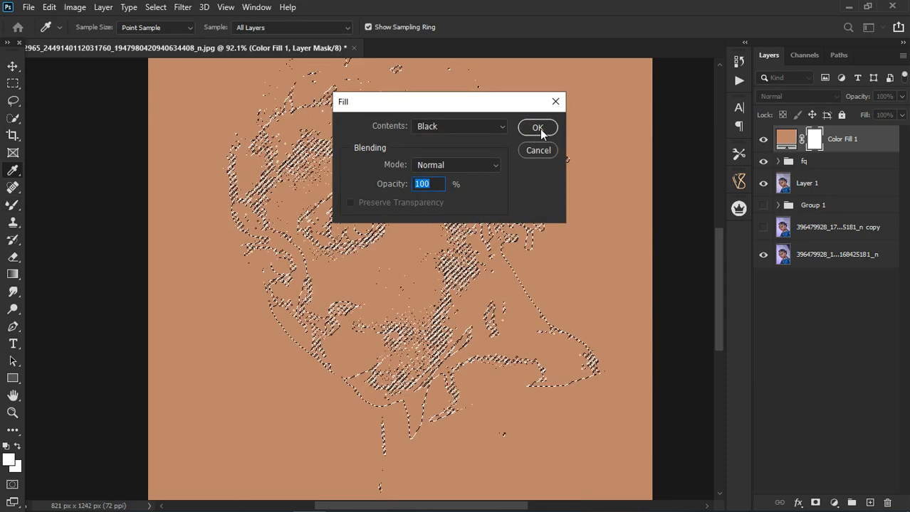
click(539, 129)
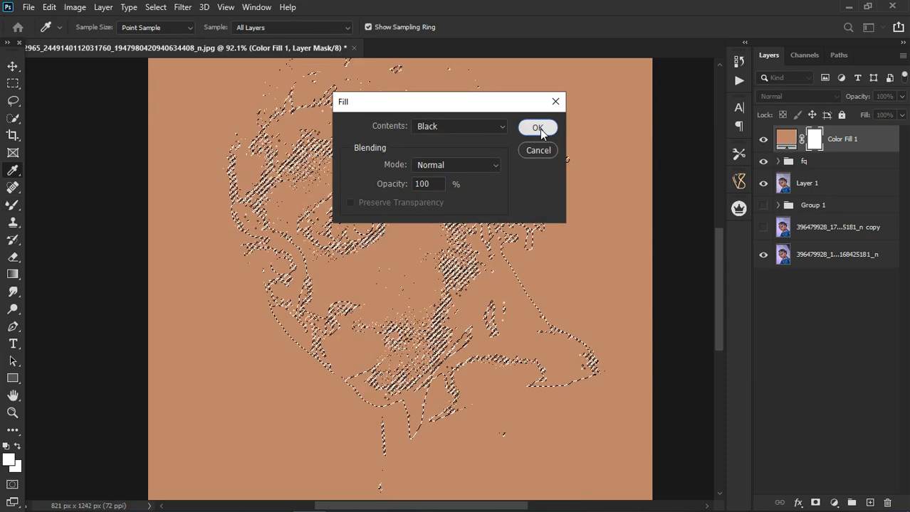
key(b)
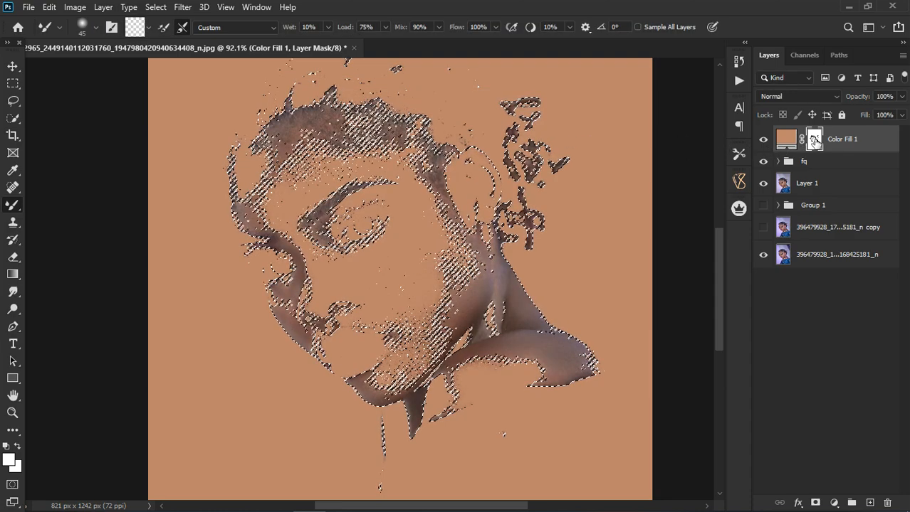
Deselect and invert the Color Fill 1 mask to limit the tan fill to the sampled skin tones.
key(ctrl+i)
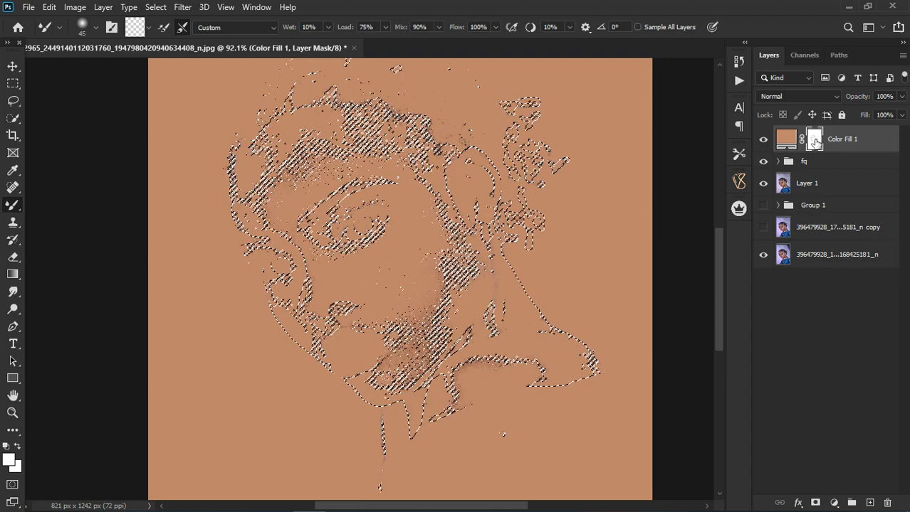
key(ctrl+i)
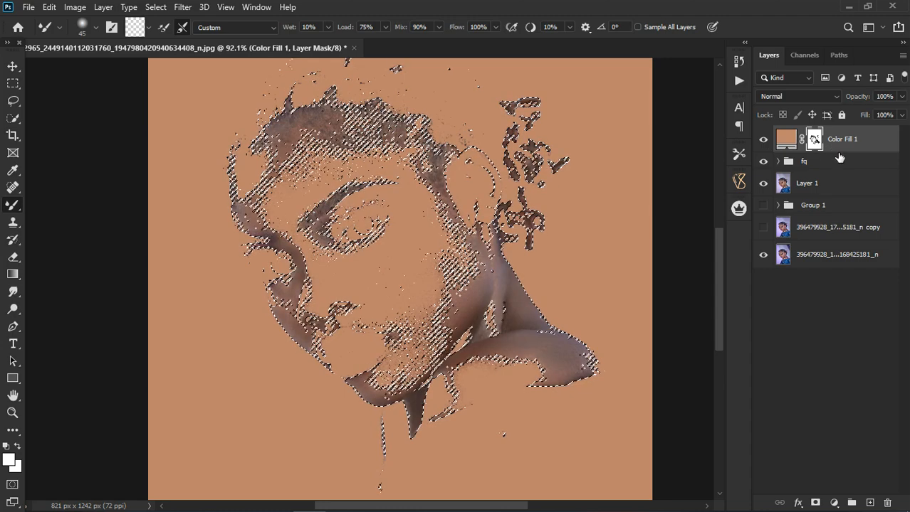
key(ctrl+d)
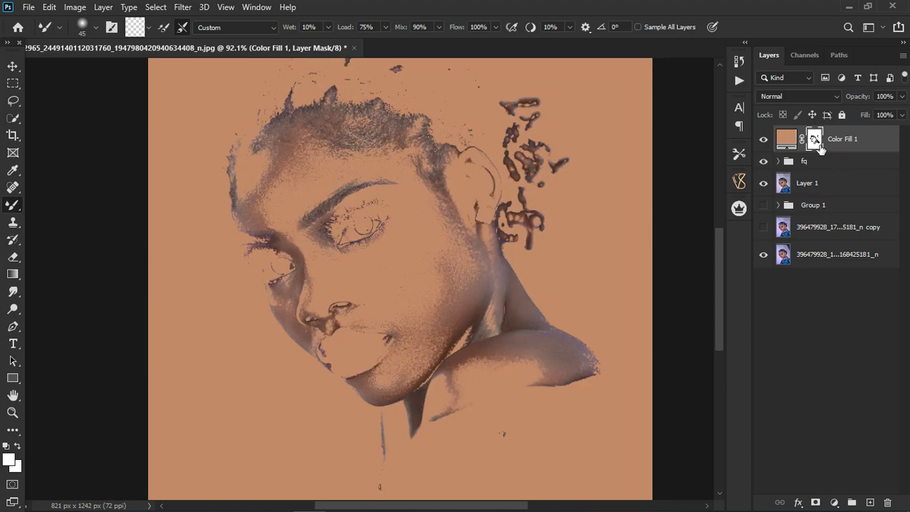
shift+click(816, 141)
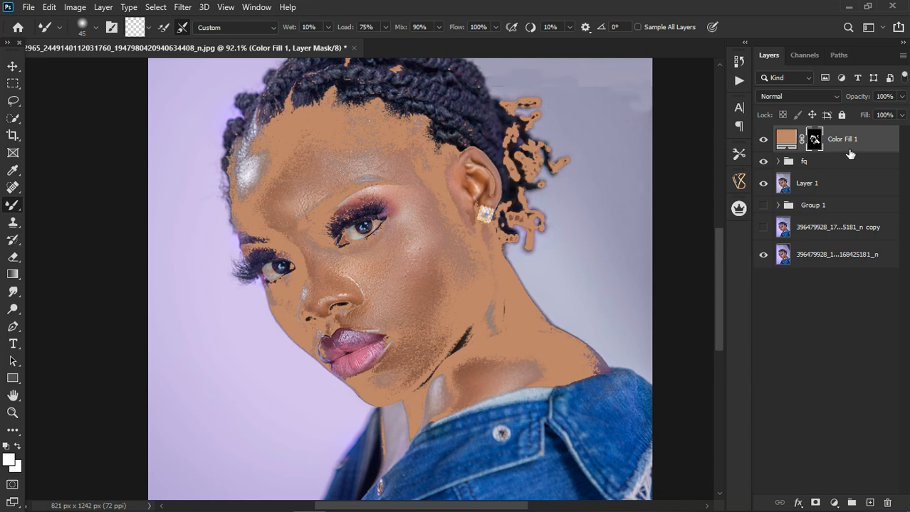
Set Color Fill 1 to the Color blend mode and lower its opacity to 57%.
click(789, 96)
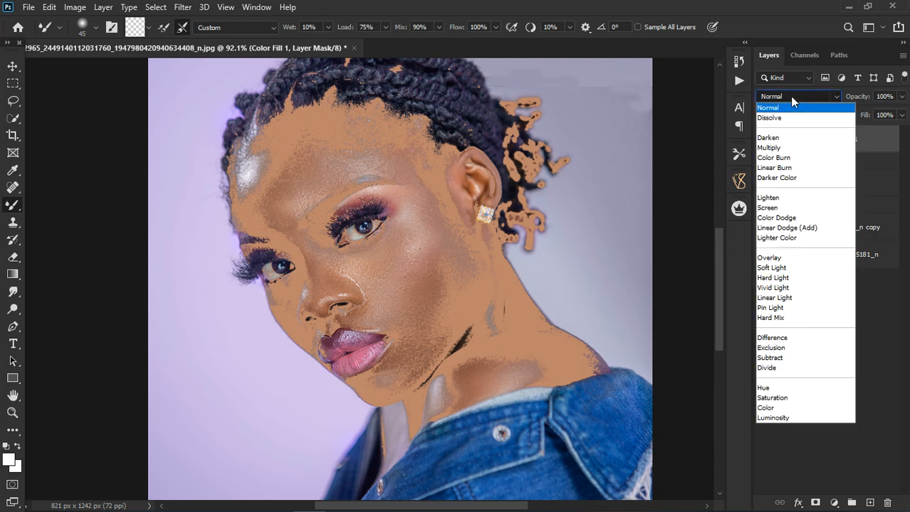
click(766, 408)
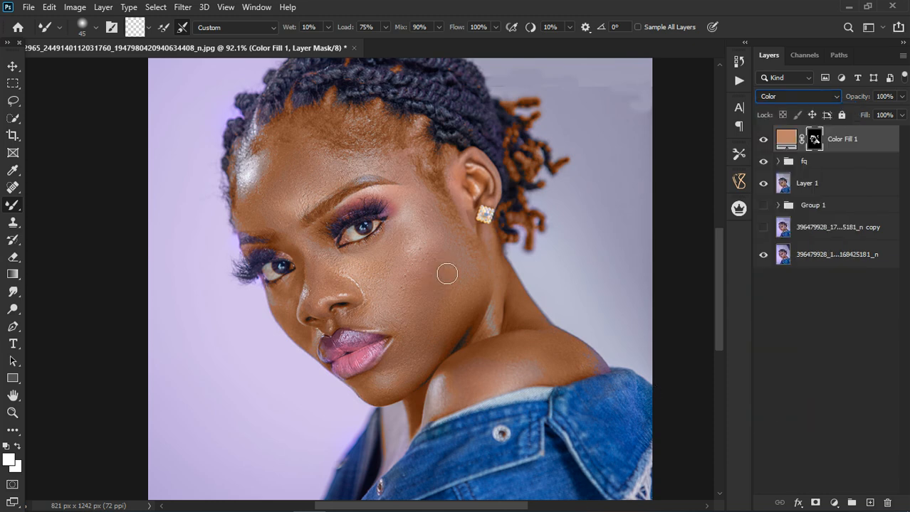
click(795, 97)
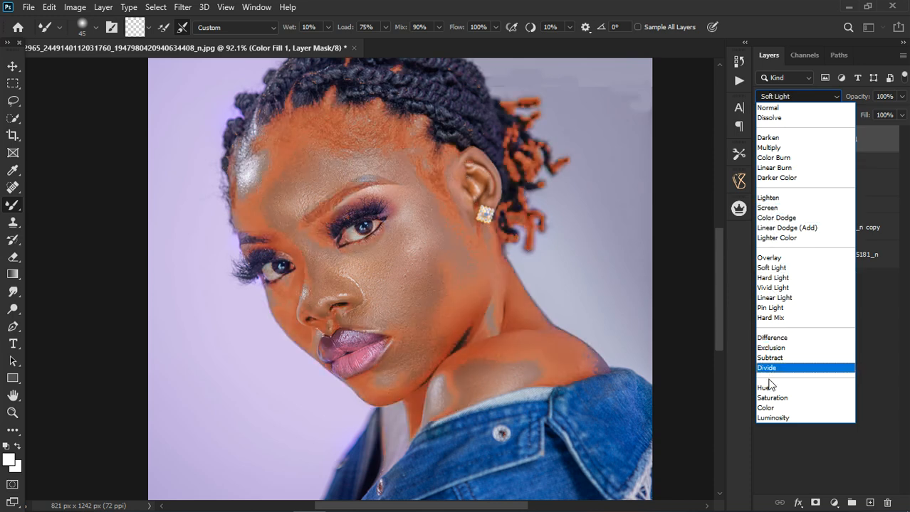
click(763, 409)
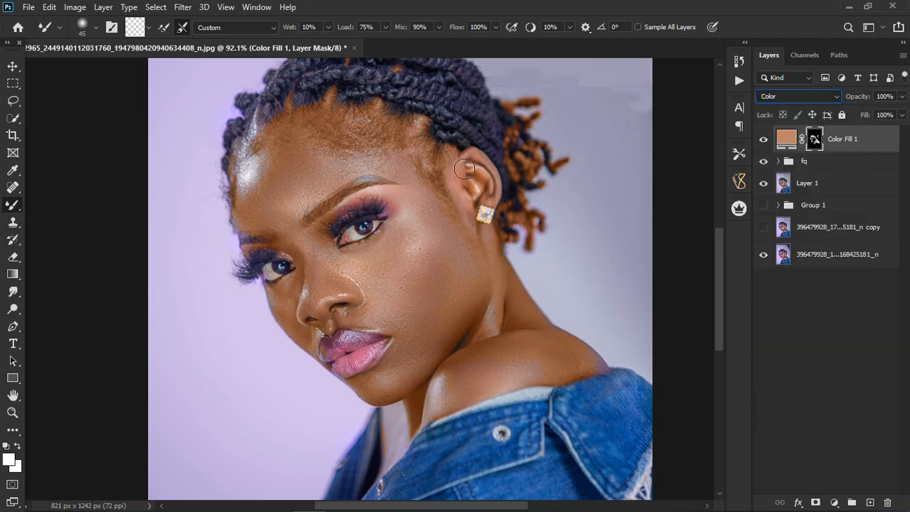
key(v)
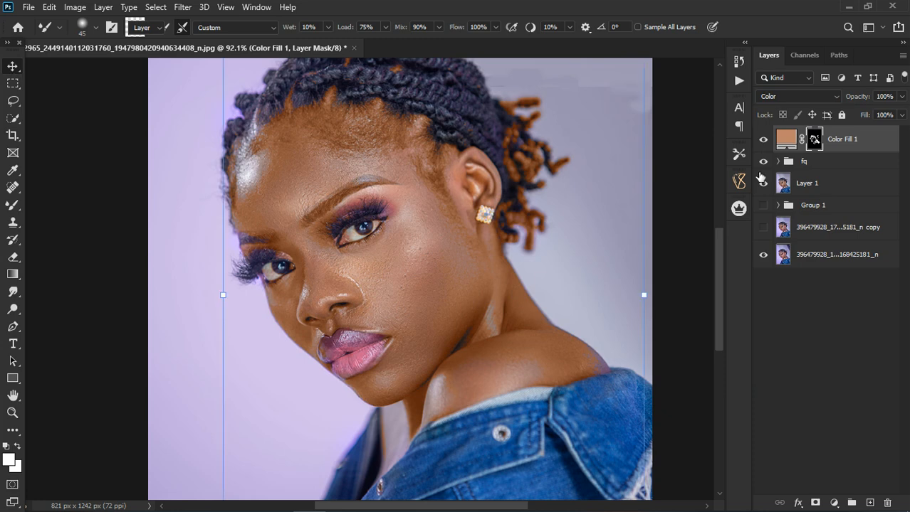
click(901, 96)
drag(899, 112, 874, 115)
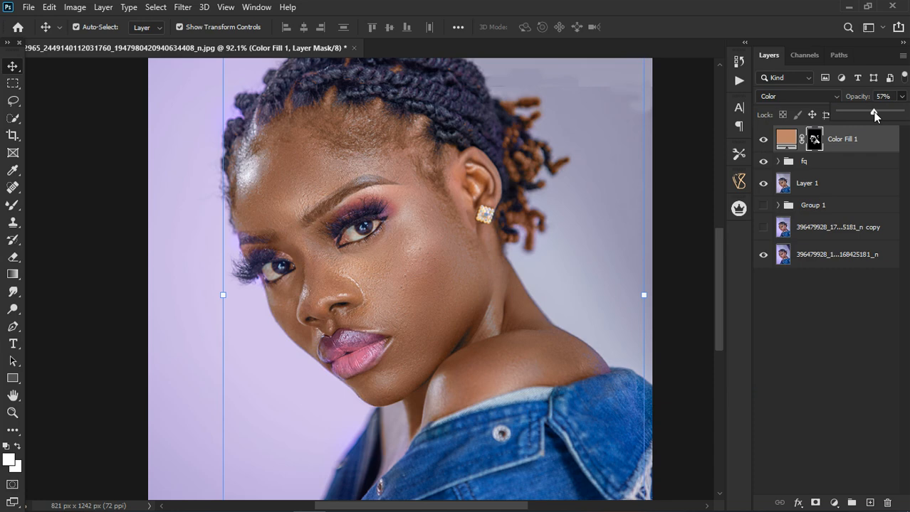
Switch to the regular Brush tool and enlarge the brush to 100 for work on the Color Fill 1 mask.
scroll(523, 137, down, 3)
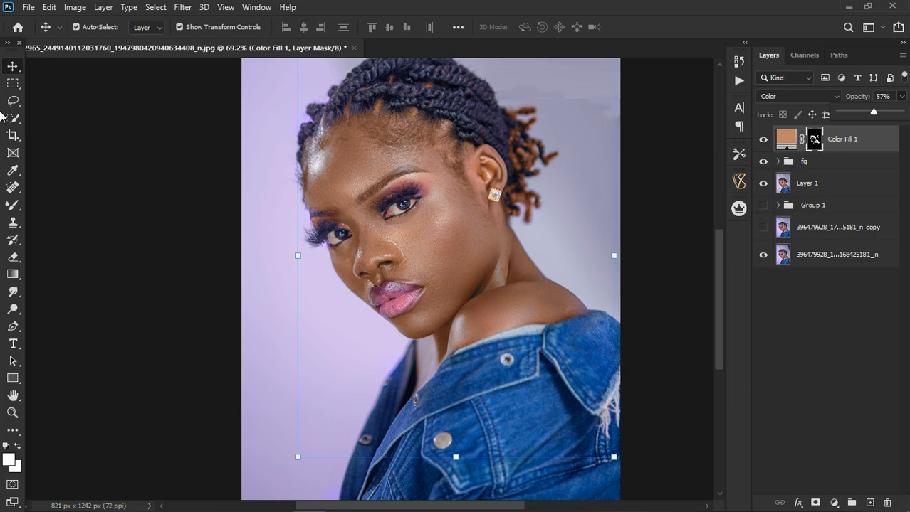
click(12, 205)
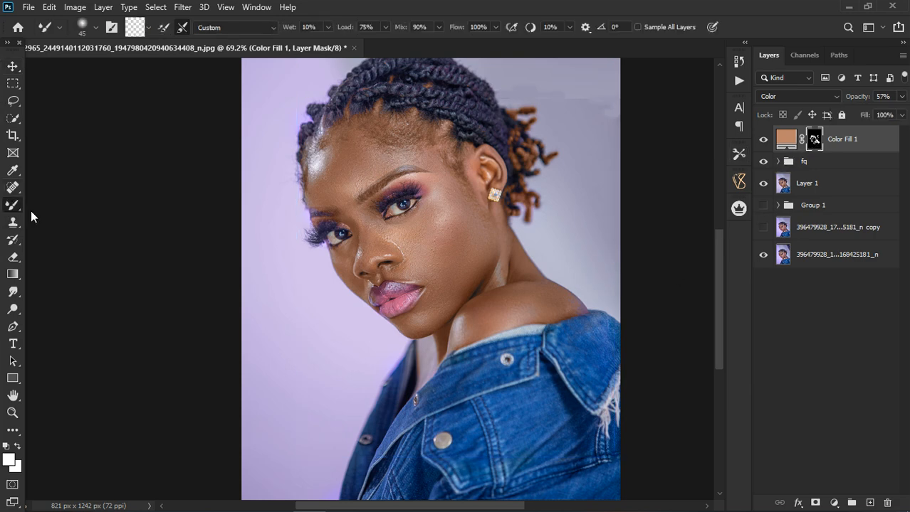
key(bracketright)
key(bracketright)
key(bracketright)
key(bracketright)
key(bracketright)
key(bracketright)
key(bracketright)
key(bracketright)
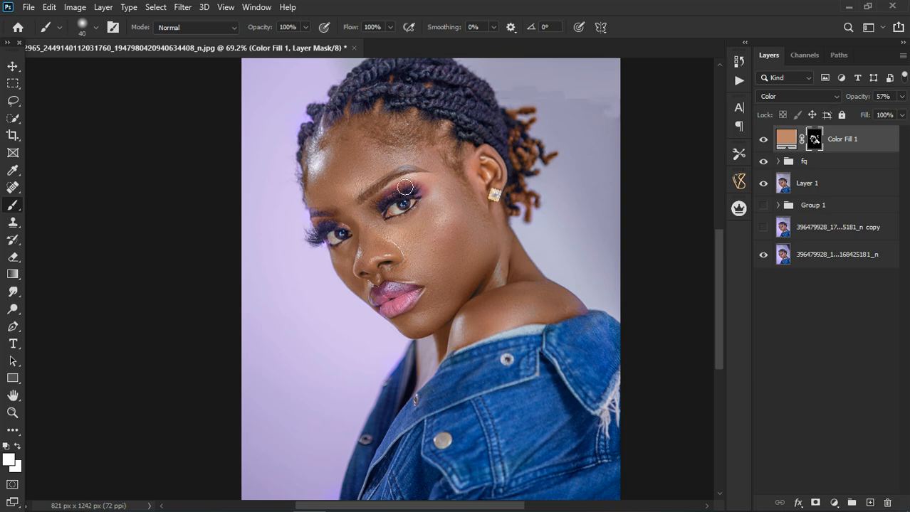
Check the portrait with and without Color Fill 1, and paint black on its mask along the hairline to remove the tint.
click(763, 141)
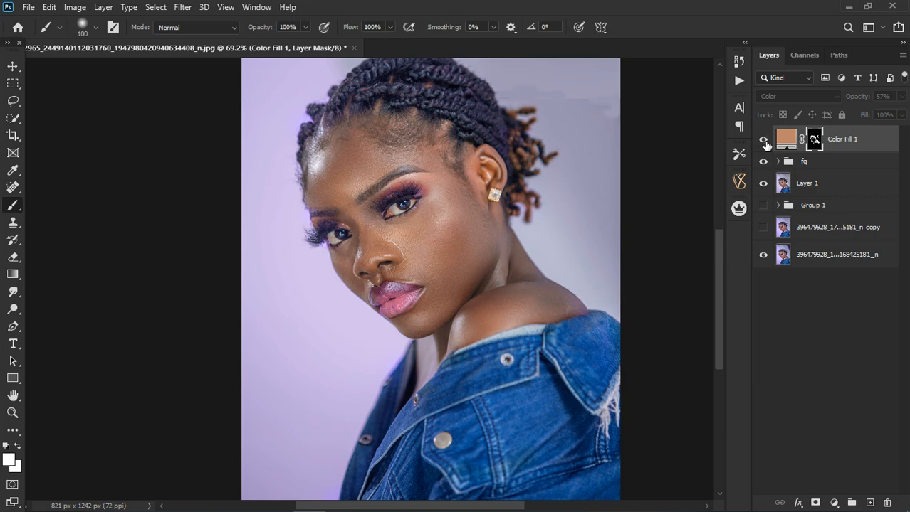
click(764, 141)
click(764, 141)
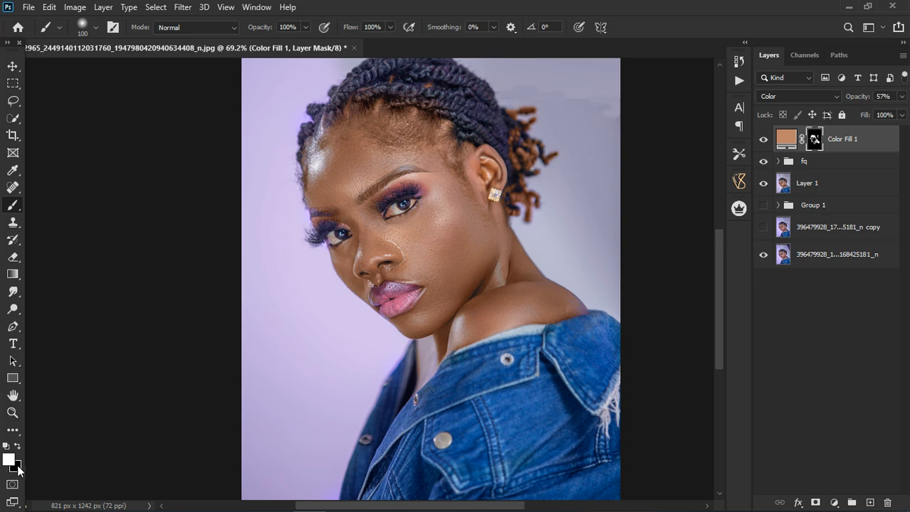
key(x)
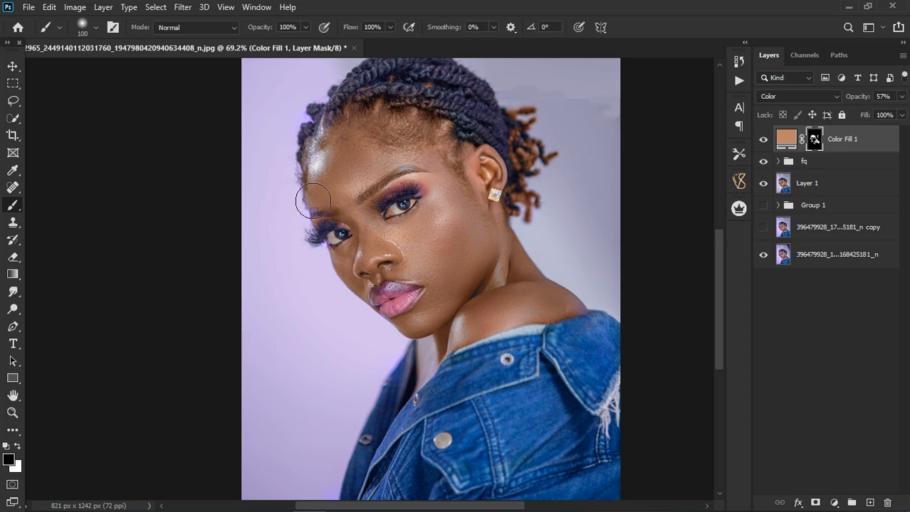
mouse_move(461, 155)
mouse_down()
mouse_move(379, 132)
mouse_move(398, 134)
mouse_move(395, 152)
mouse_move(445, 145)
mouse_move(348, 134)
mouse_move(297, 171)
mouse_move(291, 189)
mouse_move(303, 205)
mouse_move(328, 163)
mouse_up()
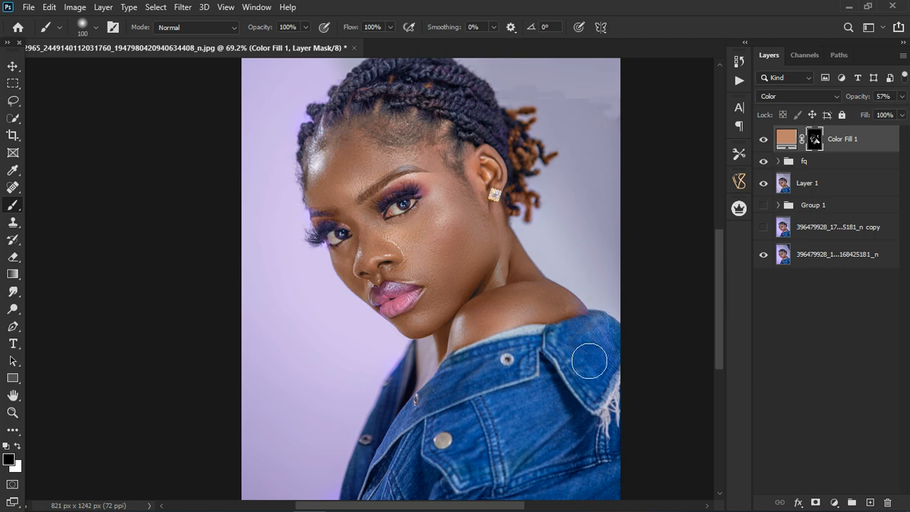
Compare the face and shoulder skin color with Color Fill 1 hidden and shown.
scroll(588, 367, up, 2)
scroll(573, 309, down, 1)
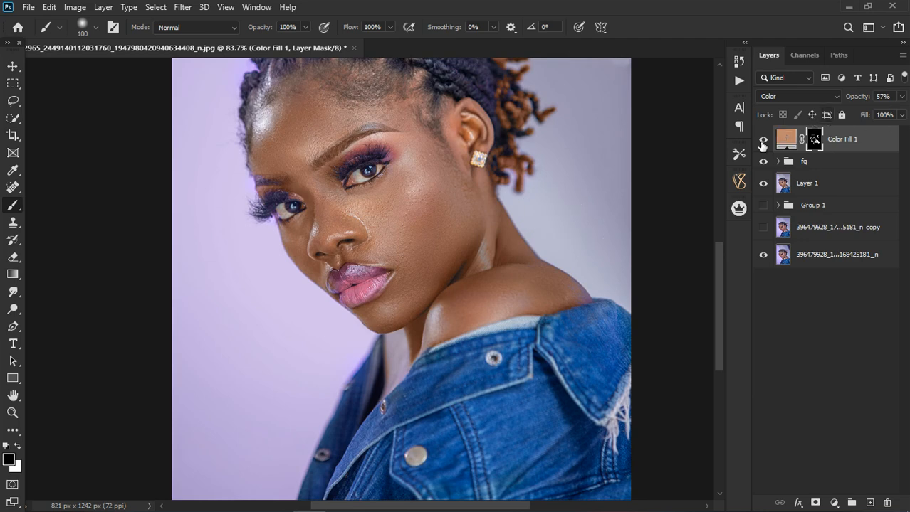
click(762, 145)
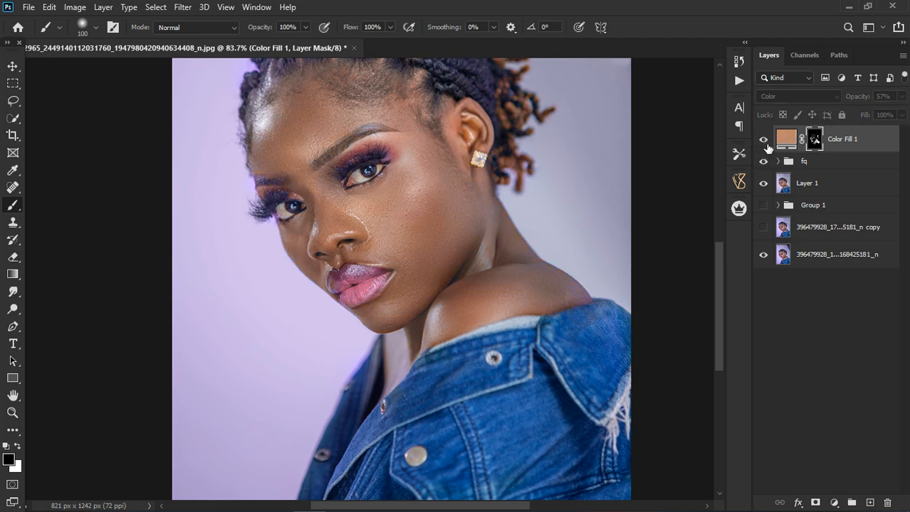
click(766, 145)
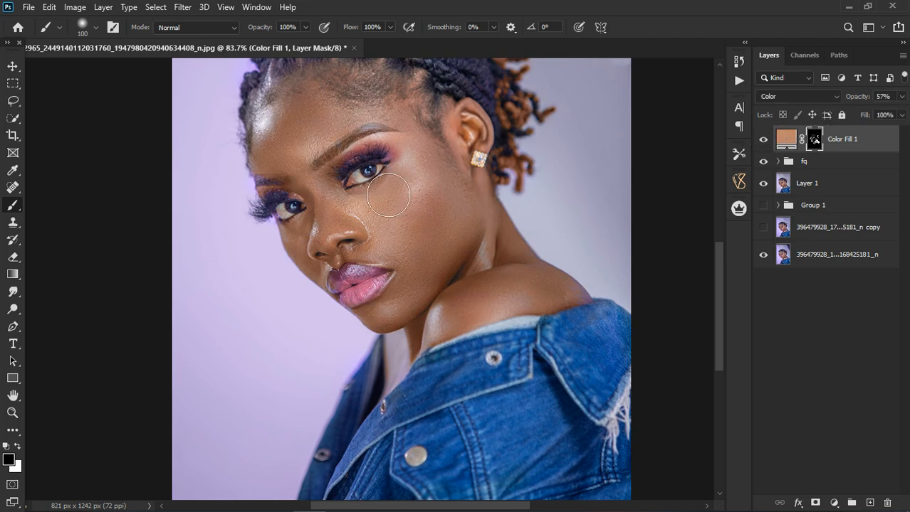
Shrink the brush to 50 and paint black on the Color Fill 1 mask over the eye and lips.
key(bracketleft)
key(bracketleft)
key(bracketleft)
key(bracketleft)
key(bracketleft)
scroll(377, 181, up, 3)
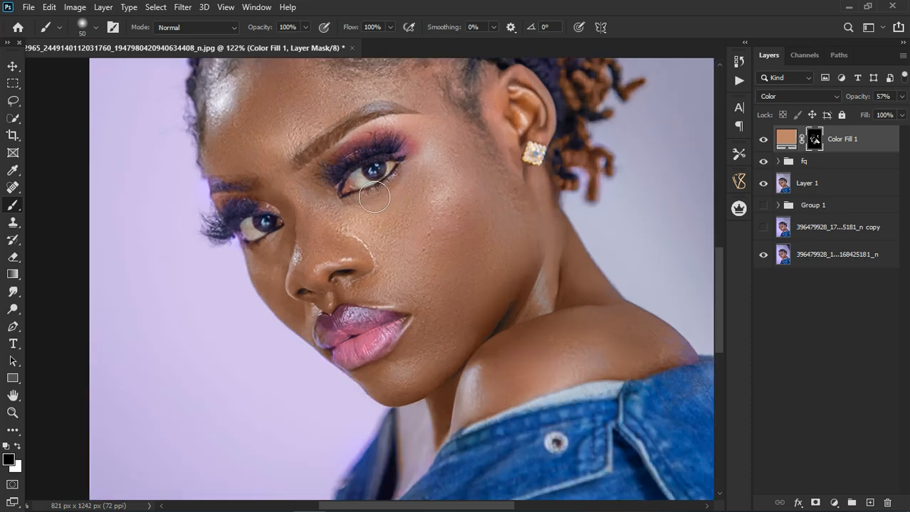
drag(266, 245, 255, 235)
mouse_move(381, 361)
mouse_down()
mouse_move(338, 358)
mouse_move(393, 353)
mouse_up()
scroll(493, 325, down, 2)
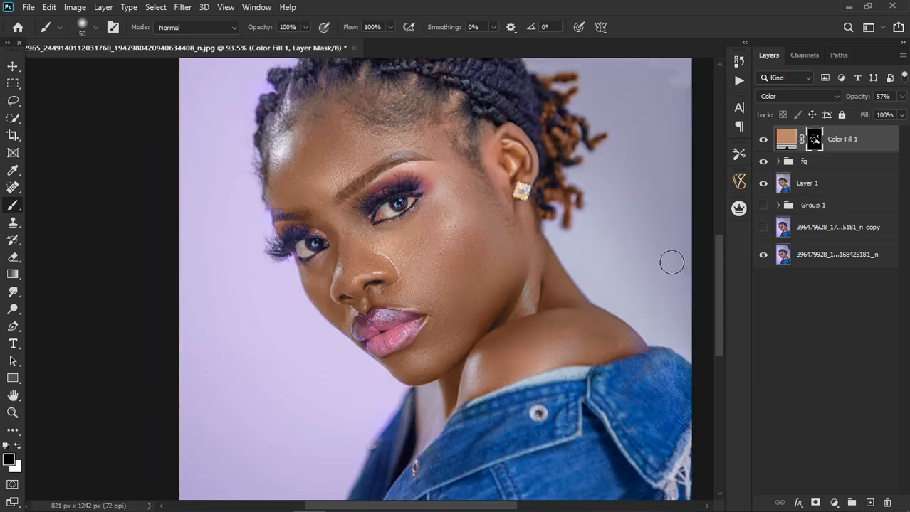
Lower Color Fill 1's opacity to 46% and feather its layer mask by 3.2 px.
click(905, 97)
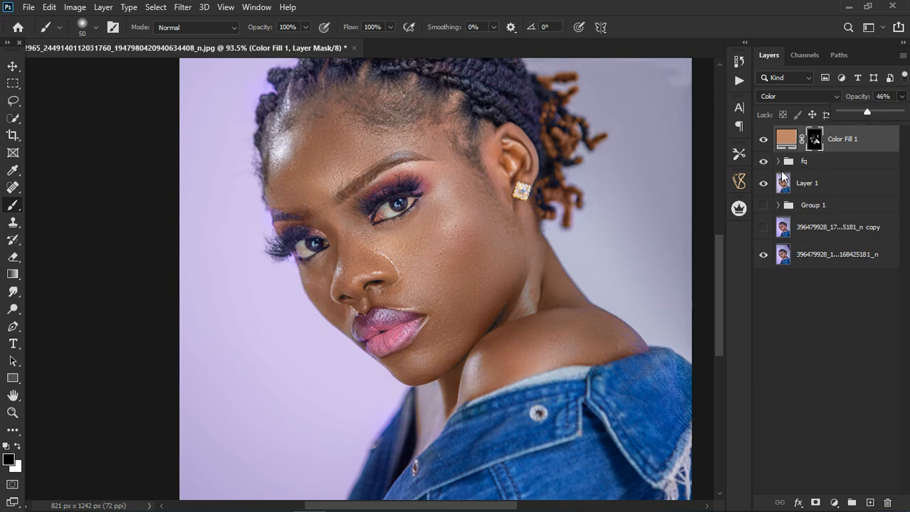
scroll(541, 242, down, 1)
click(818, 141)
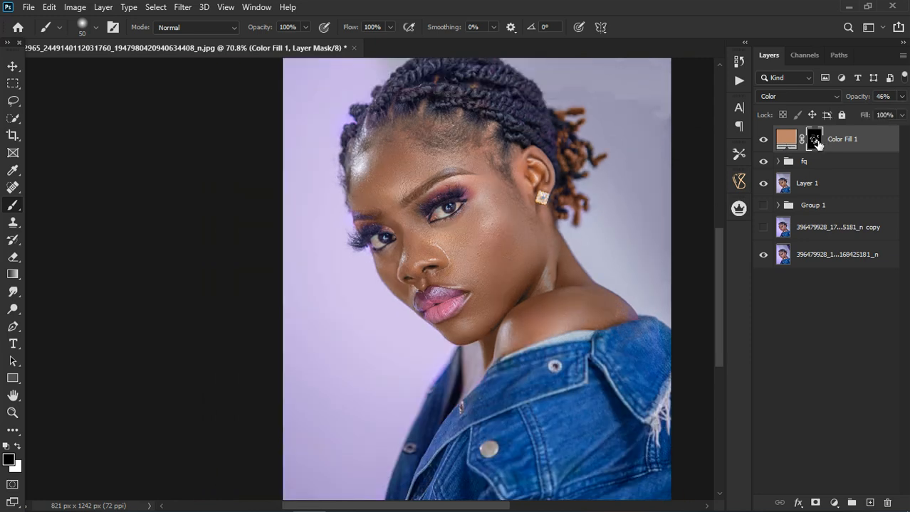
double_click(815, 140)
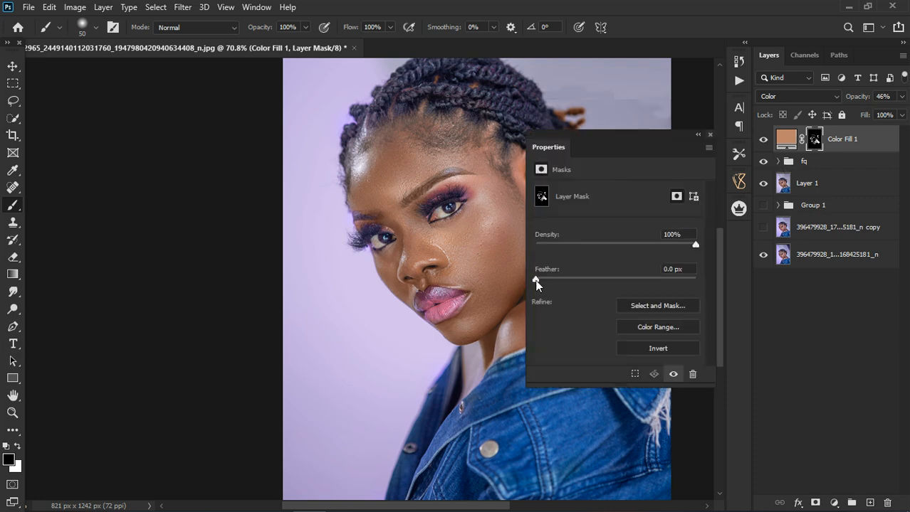
drag(536, 283, 553, 278)
drag(636, 144, 201, 144)
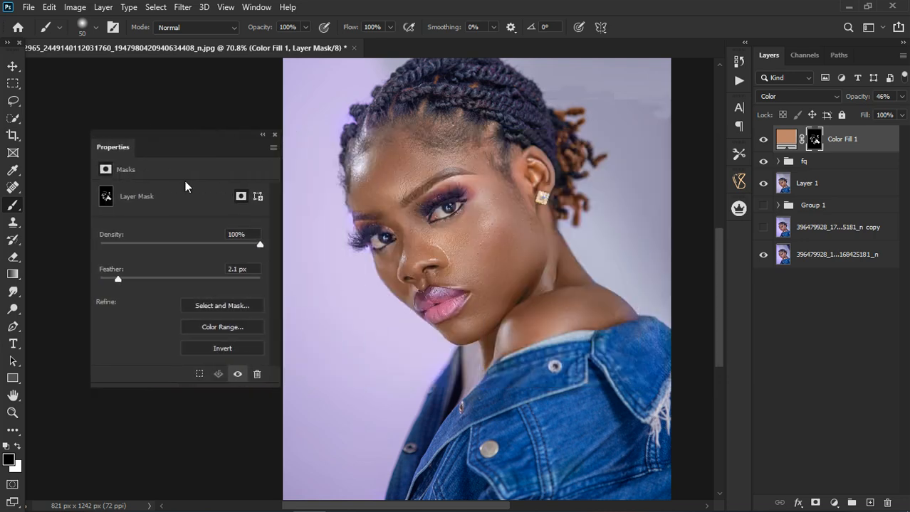
drag(119, 278, 127, 279)
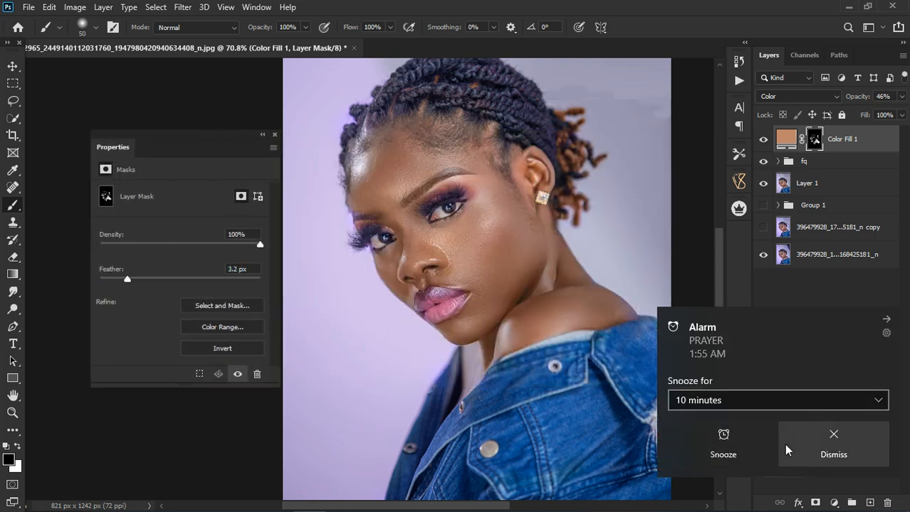
click(807, 449)
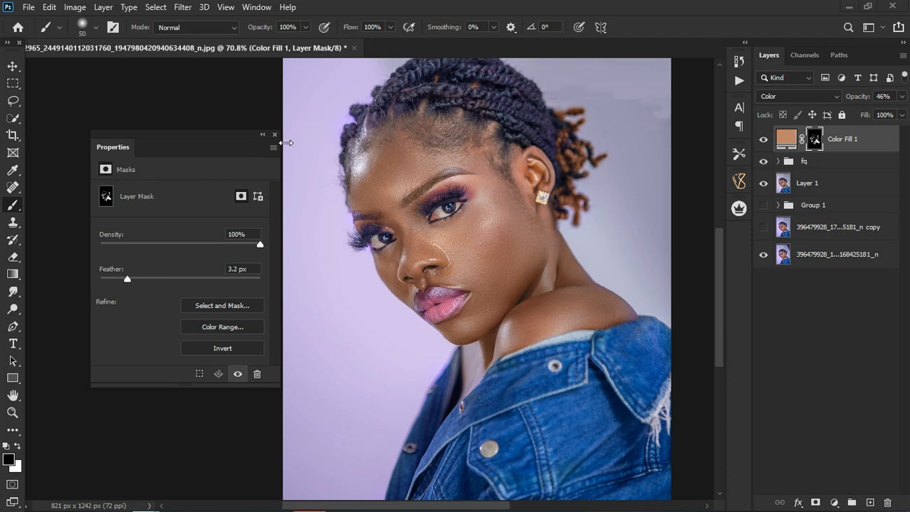
click(274, 134)
Compare the portrait with and without Color Fill 1, and leave the layer hidden.
scroll(508, 226, down, 3)
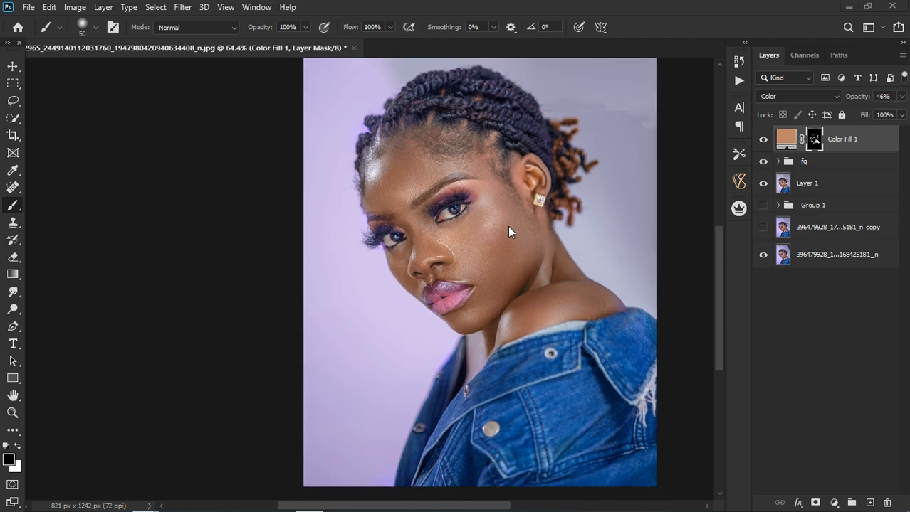
scroll(360, 326, up, 3)
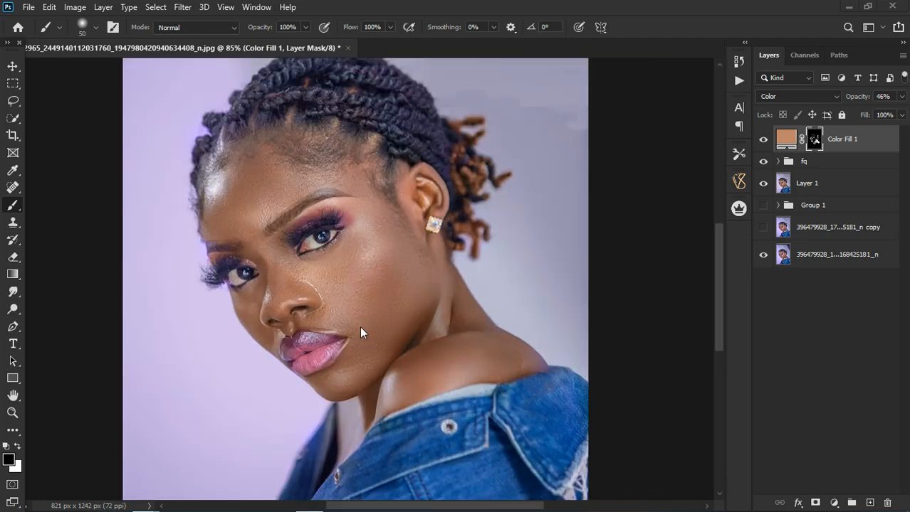
click(766, 142)
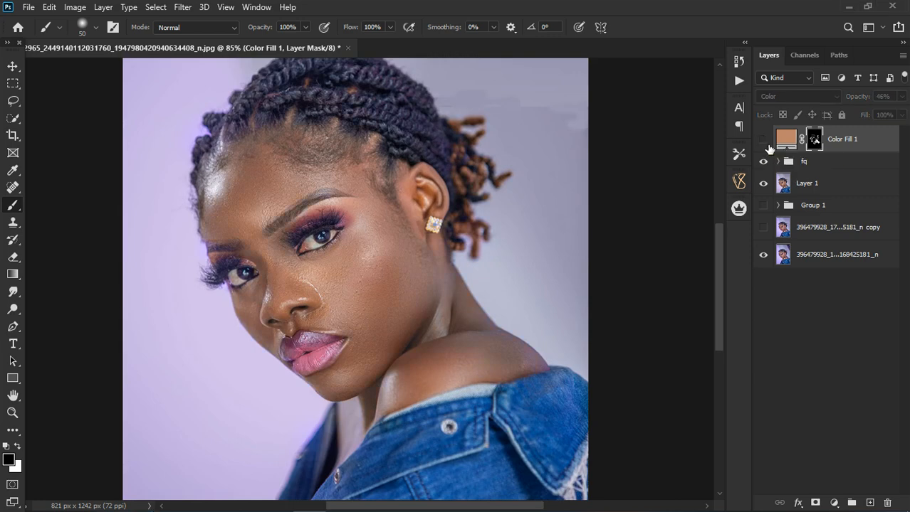
click(765, 141)
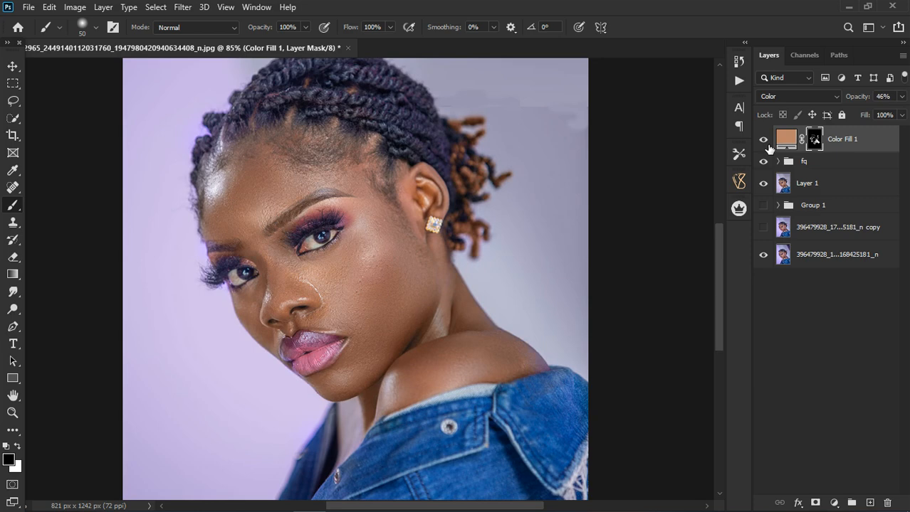
scroll(424, 255, down, 3)
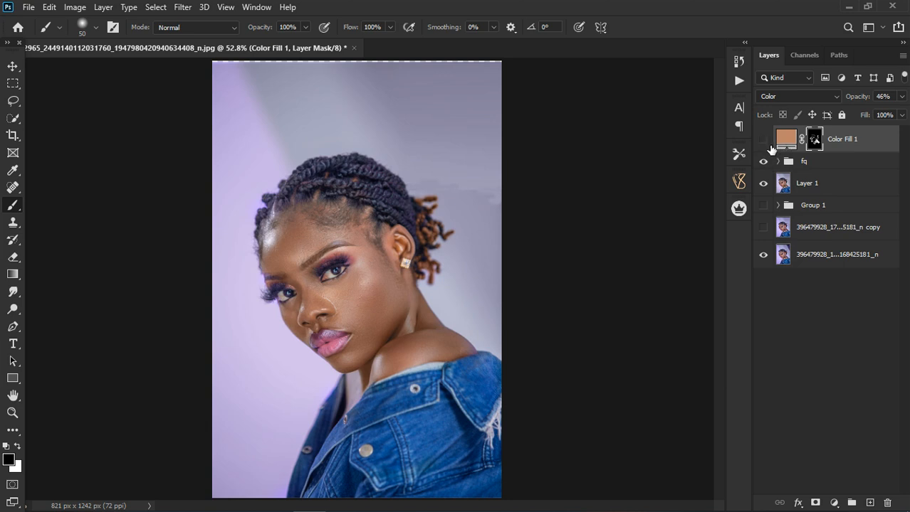
Add a Gradient Map adjustment layer directly above the fq group and hide it.
click(844, 170)
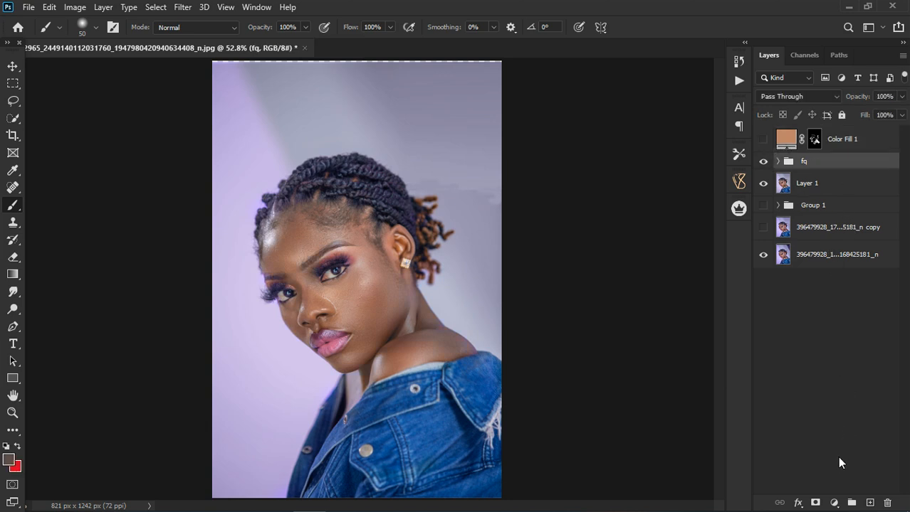
click(834, 502)
click(833, 481)
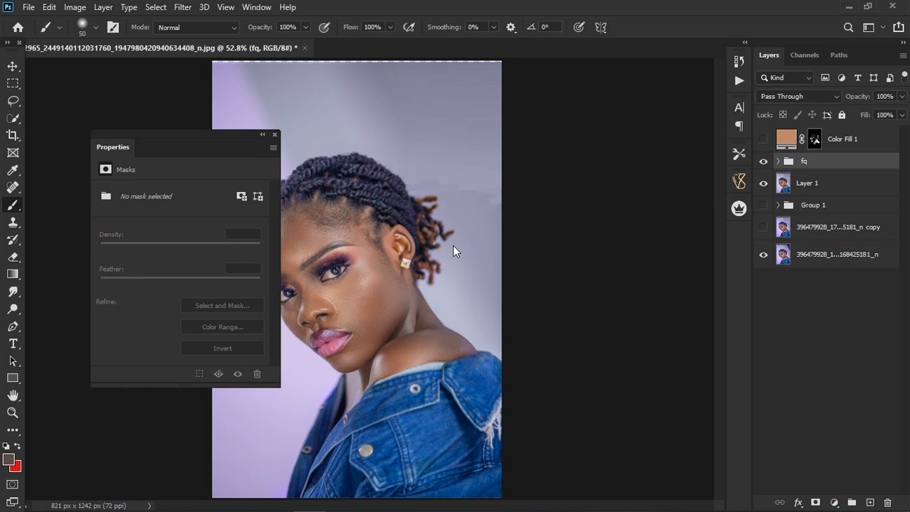
drag(195, 135, 611, 95)
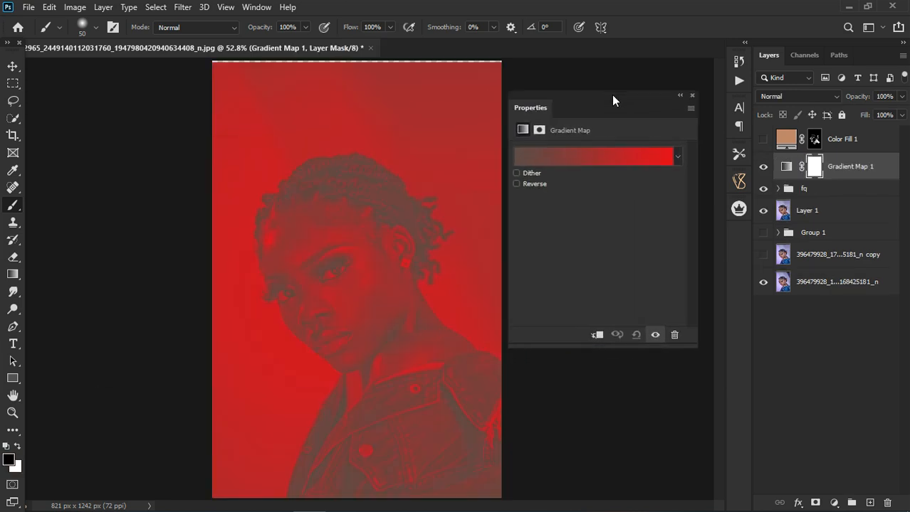
click(691, 95)
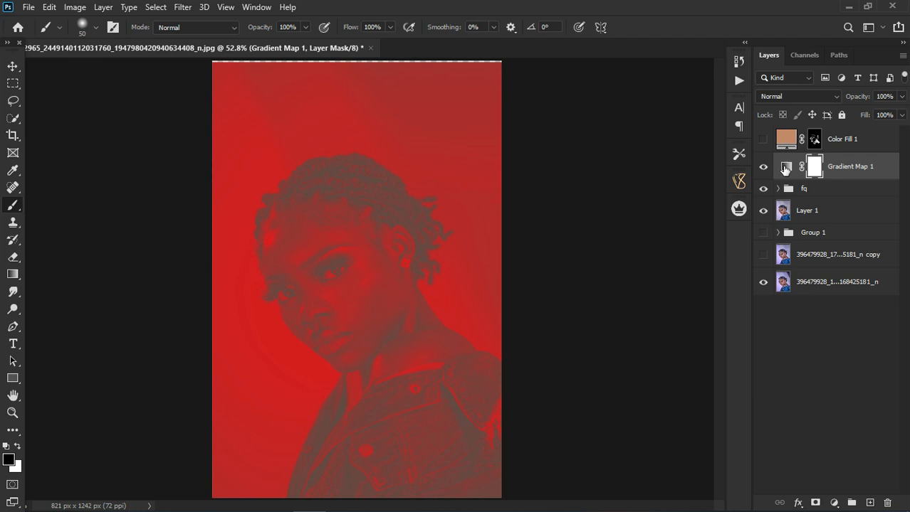
click(763, 167)
Edit the Gradient Map 1 gradient and set its starting color stop to b06f4e, sampled from the facial skin.
click(791, 171)
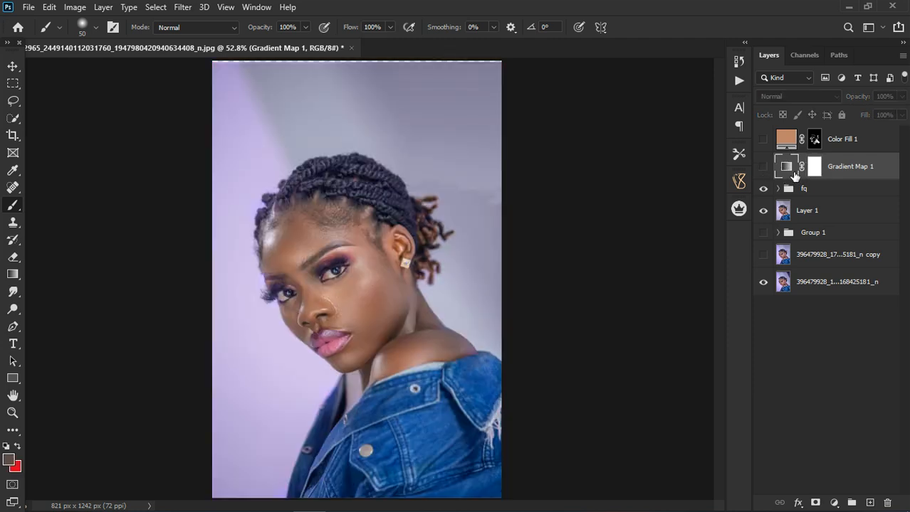
double_click(794, 176)
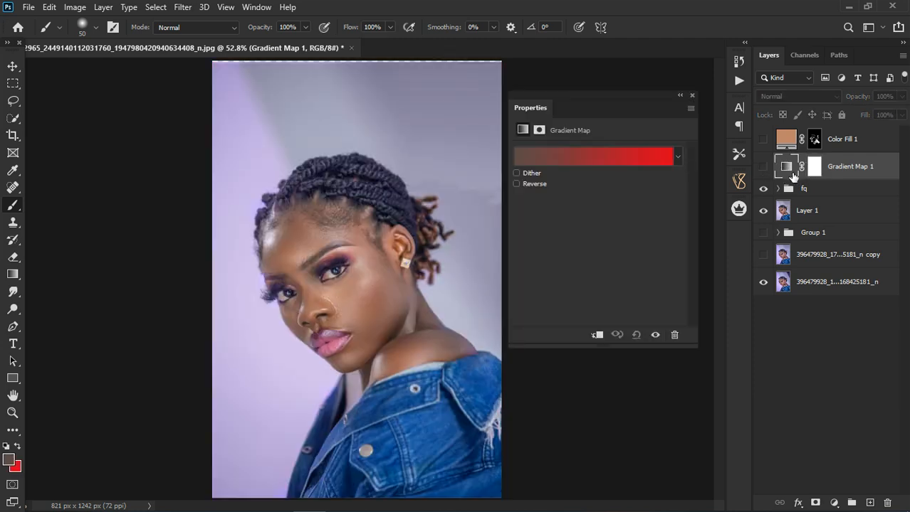
click(570, 165)
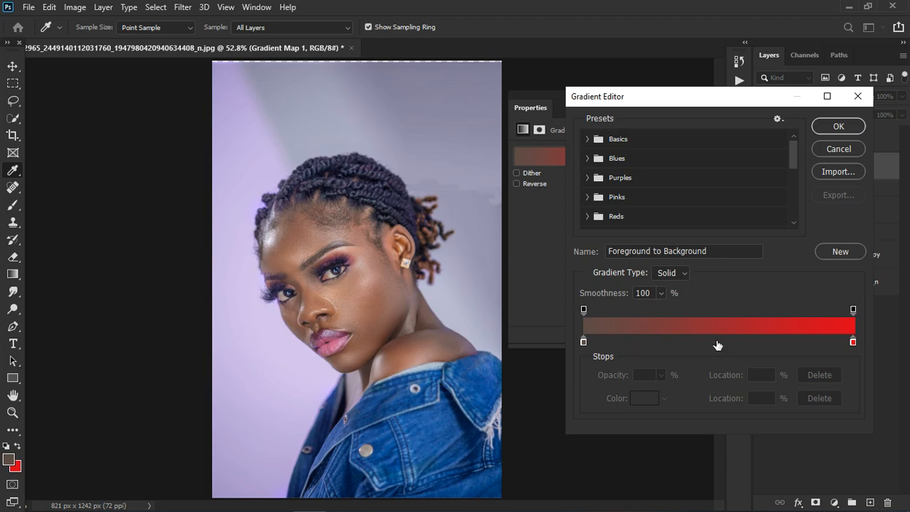
click(717, 344)
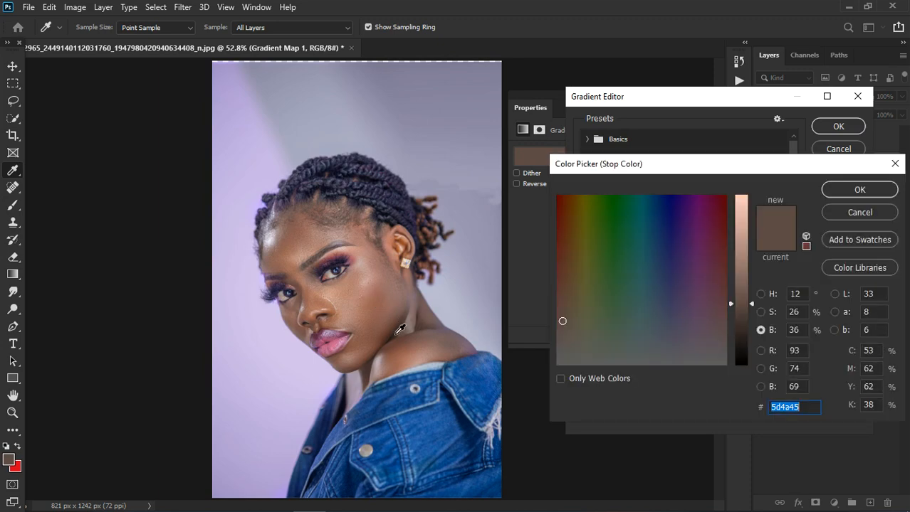
click(335, 320)
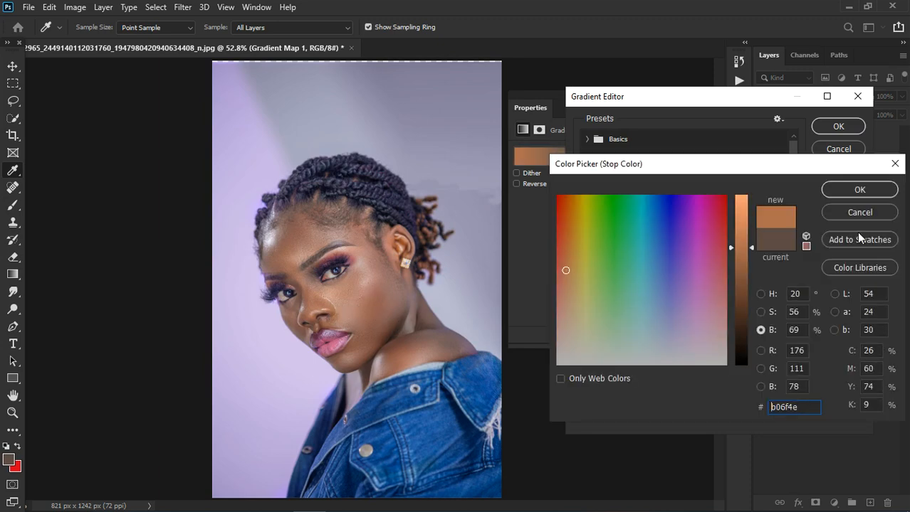
click(859, 190)
Add a middle color stop at 49% and set it to skin tone c39582, sampled from the portrait.
click(715, 341)
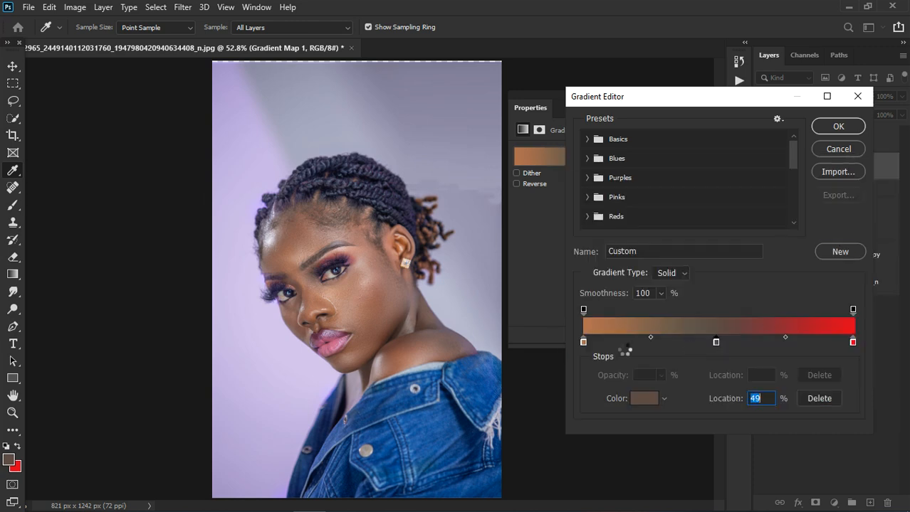
click(644, 399)
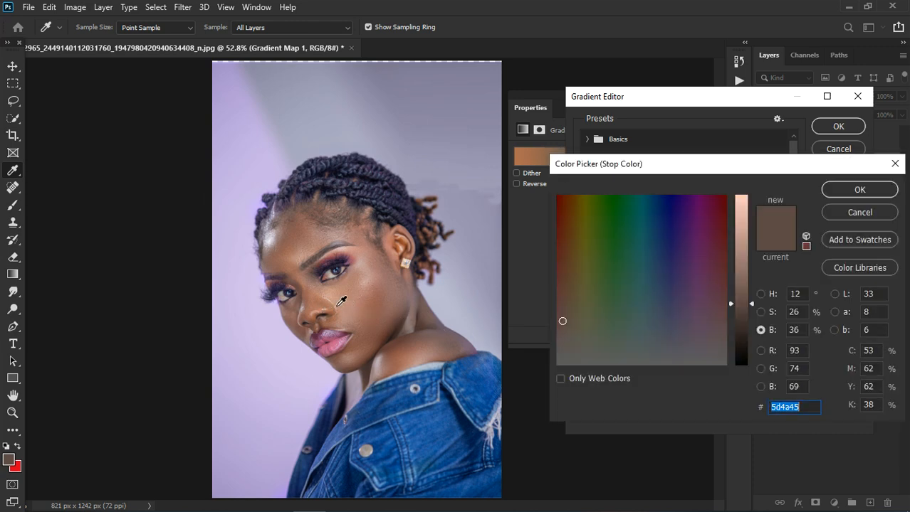
click(432, 366)
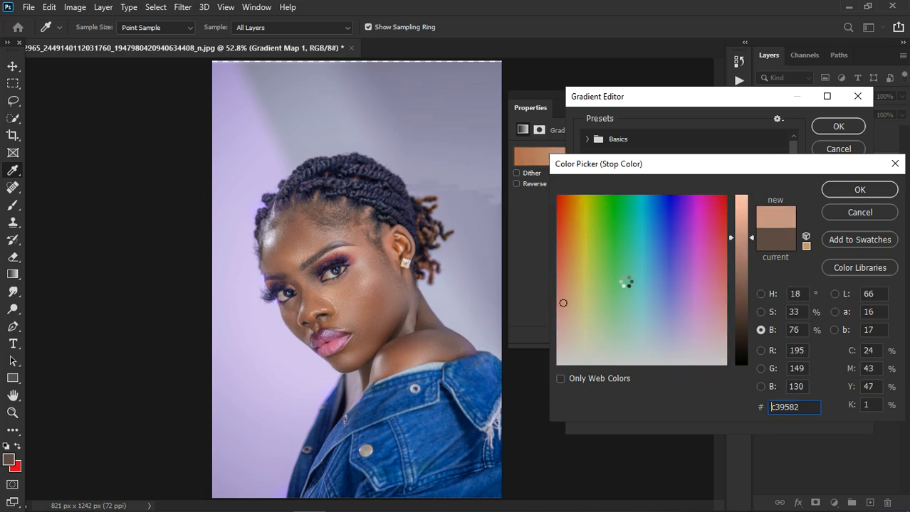
click(859, 189)
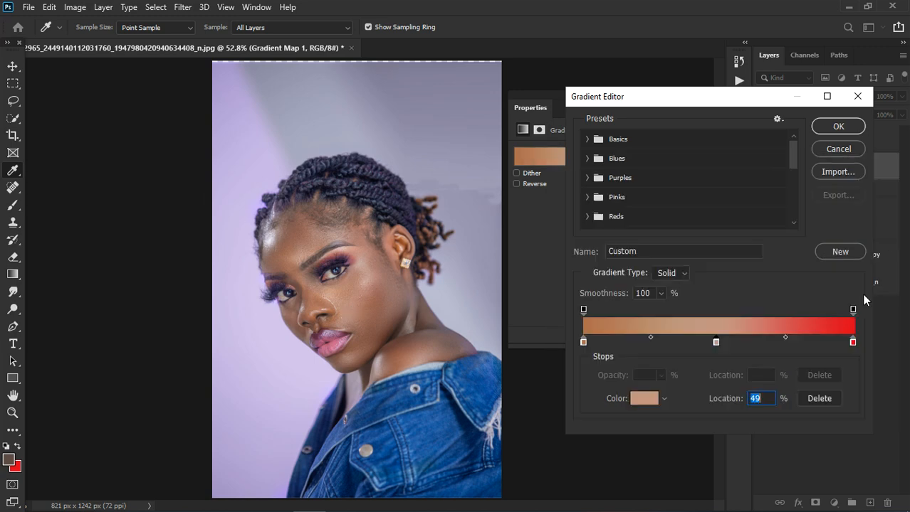
Try the sampled skin tones b18174 and cca39f on the gradient's 100% color stop.
click(853, 343)
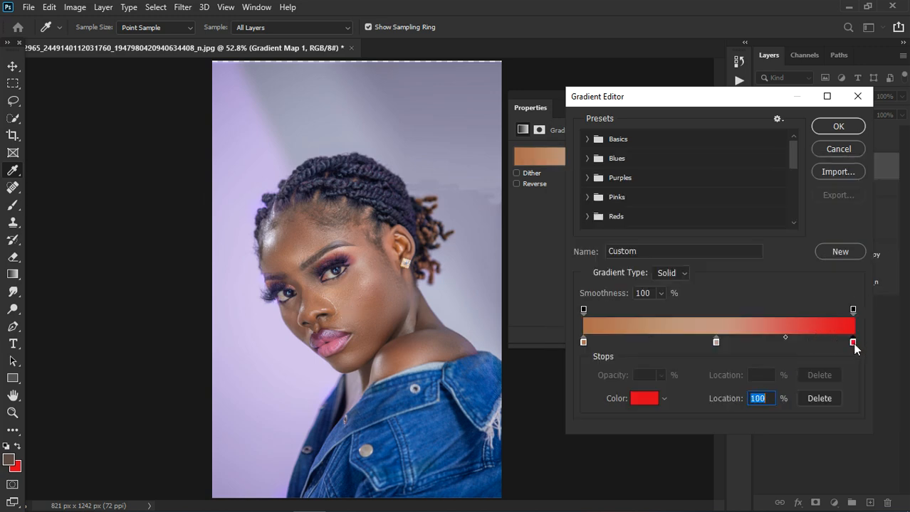
click(370, 290)
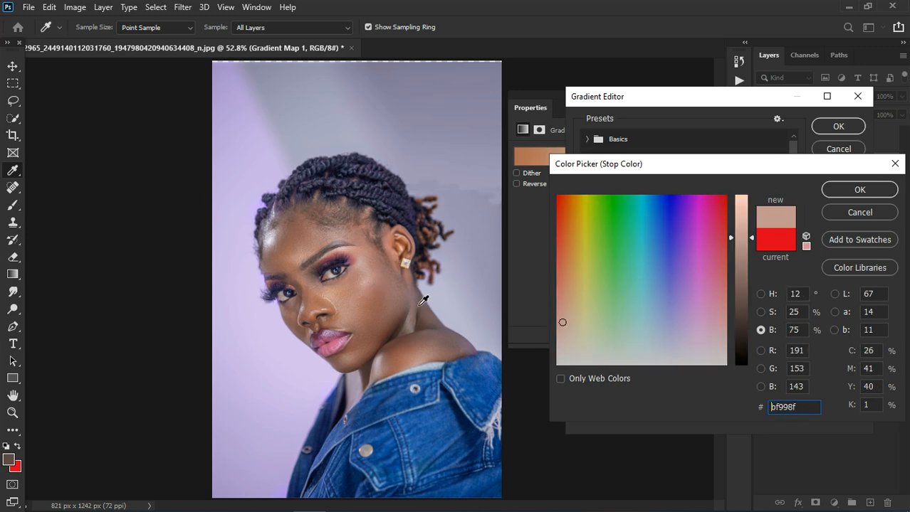
click(303, 267)
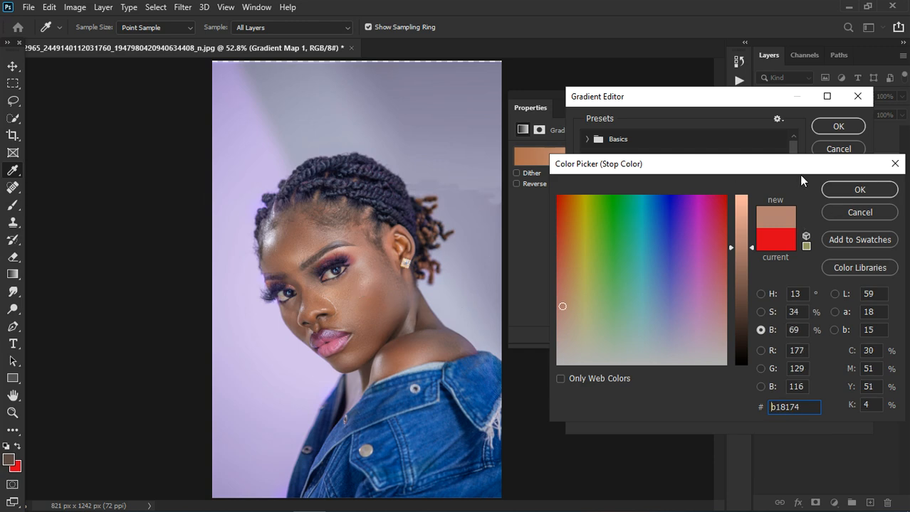
click(854, 188)
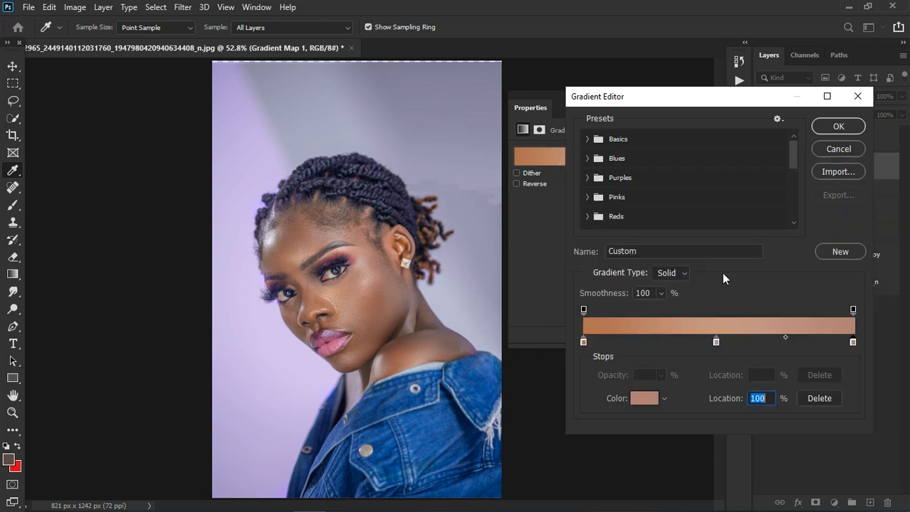
double_click(853, 341)
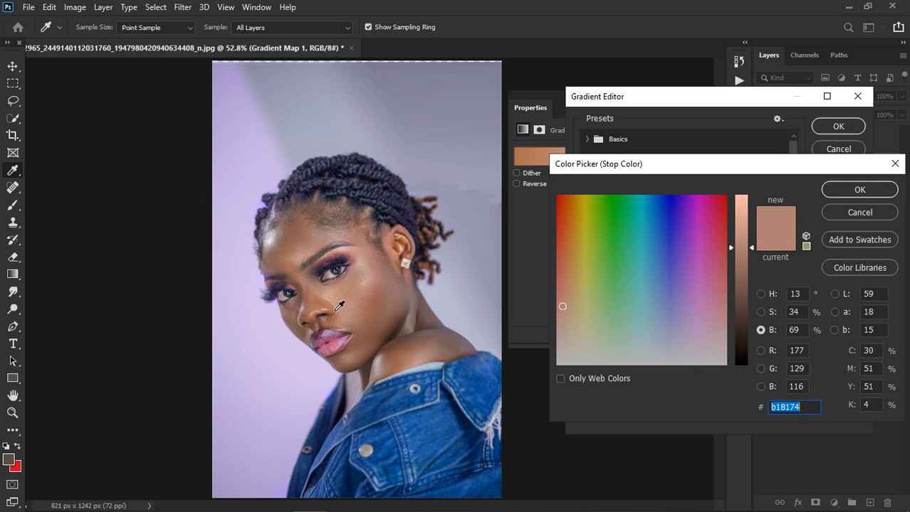
drag(338, 307, 359, 307)
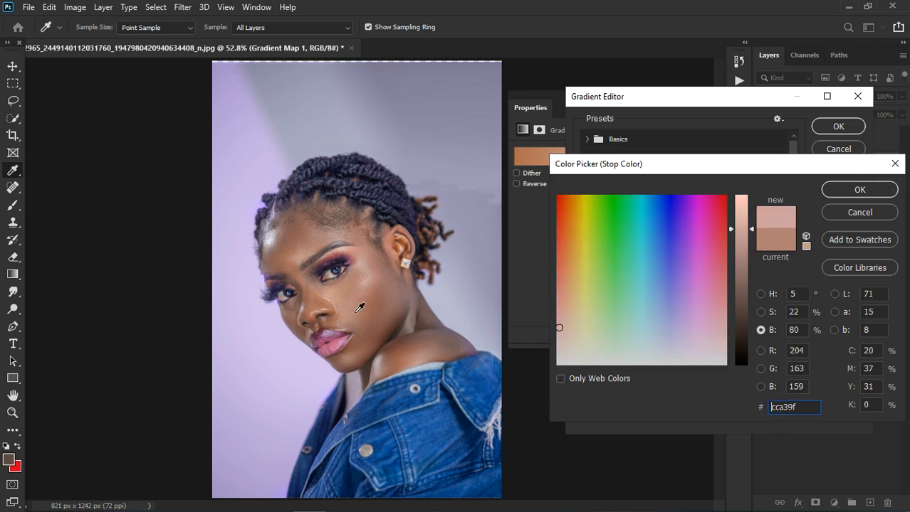
click(848, 198)
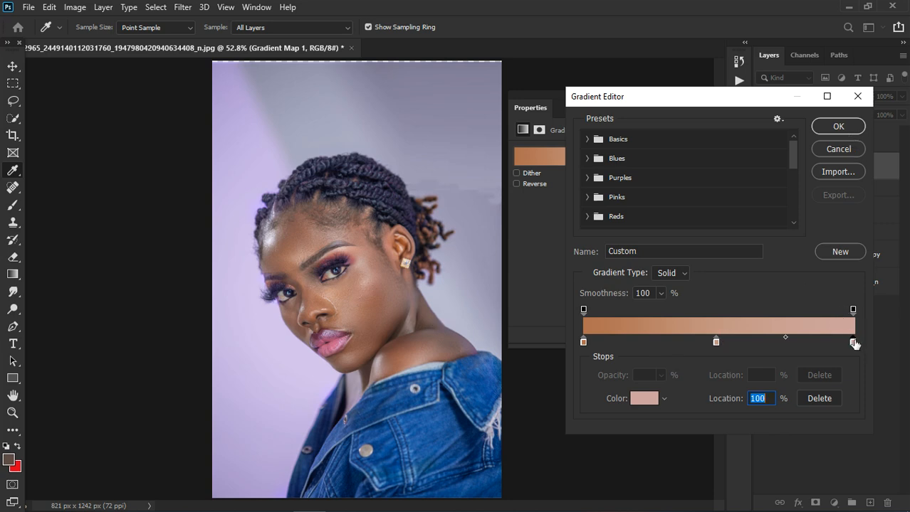
Set the gradient's 100% color stop to bc9287, sampled from the skin at the shoulder.
click(419, 368)
click(420, 367)
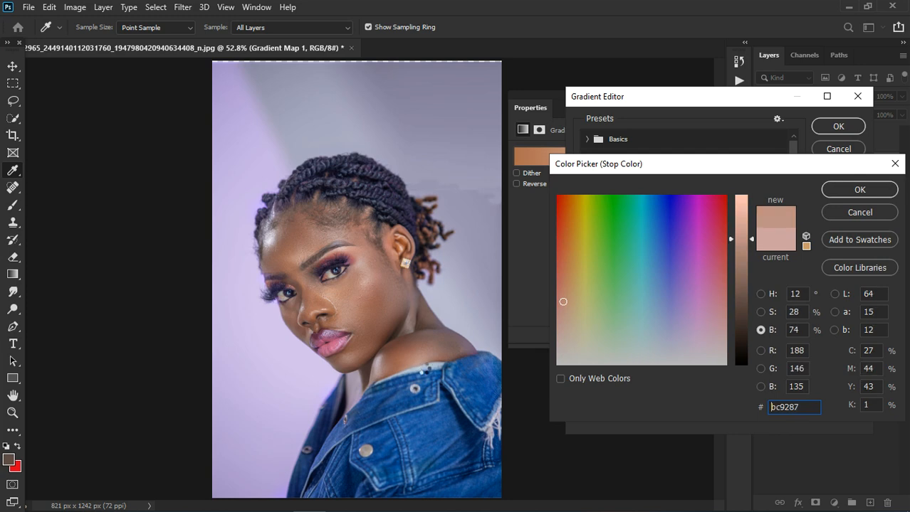
click(838, 189)
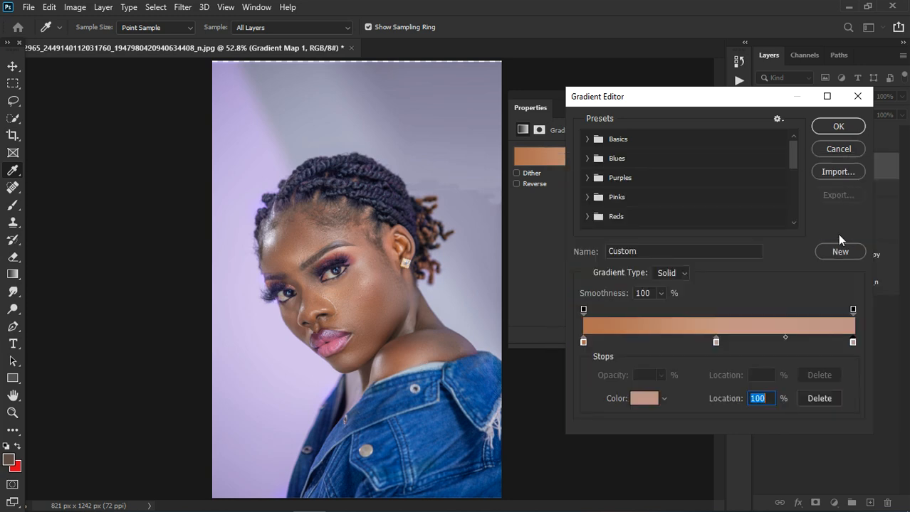
Confirm the edited gradient and show the Gradient Map 1 layer in Color blend mode.
click(851, 130)
click(762, 170)
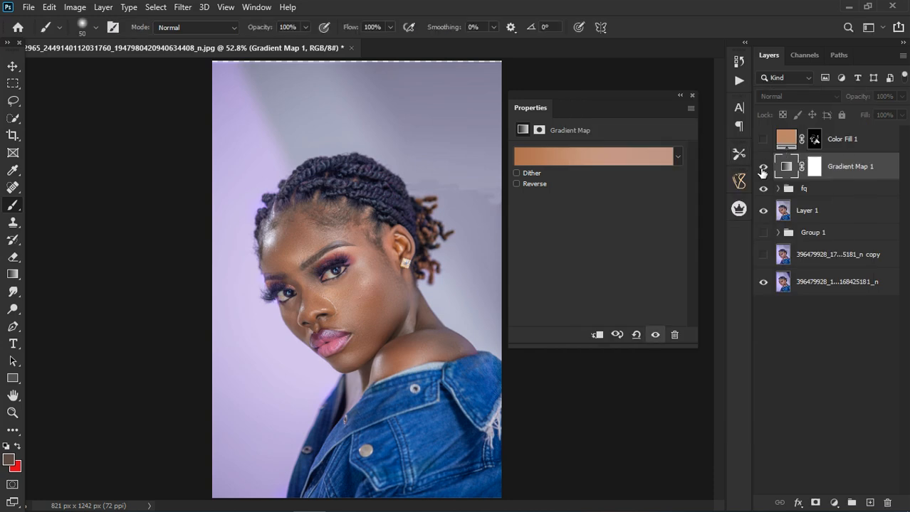
click(806, 98)
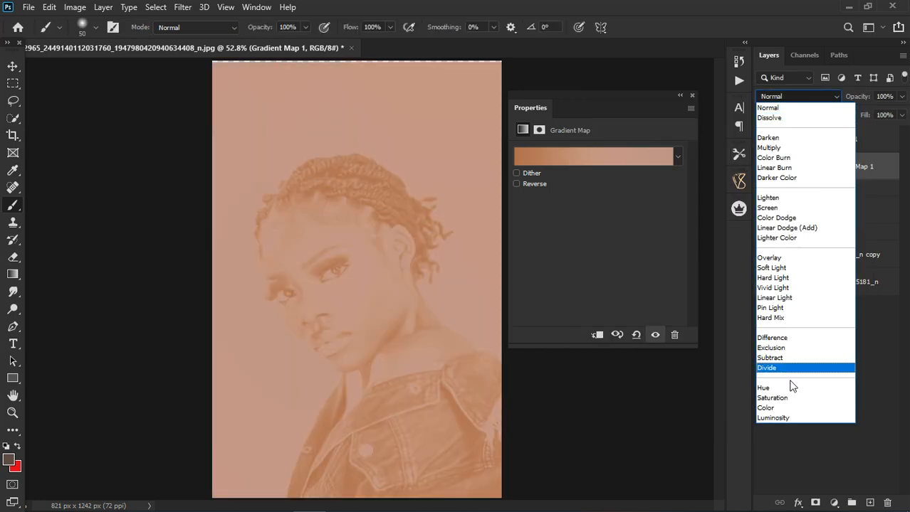
click(787, 410)
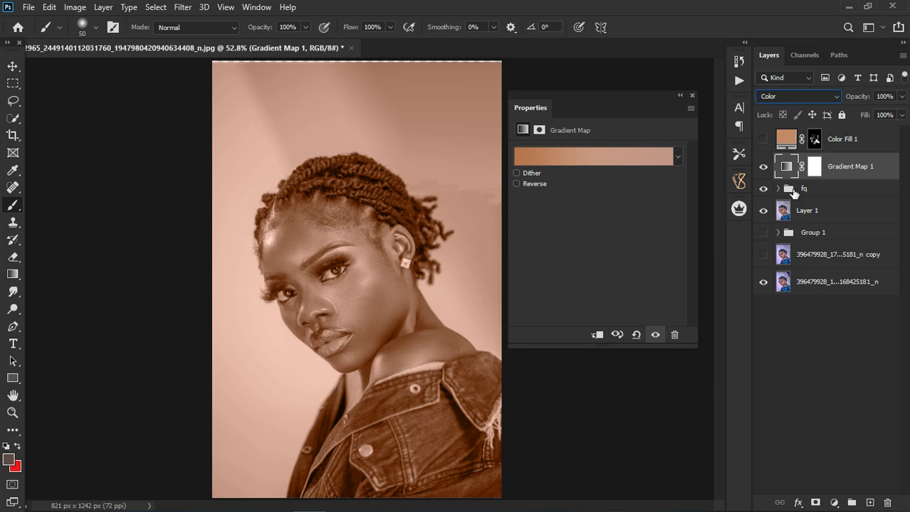
click(691, 97)
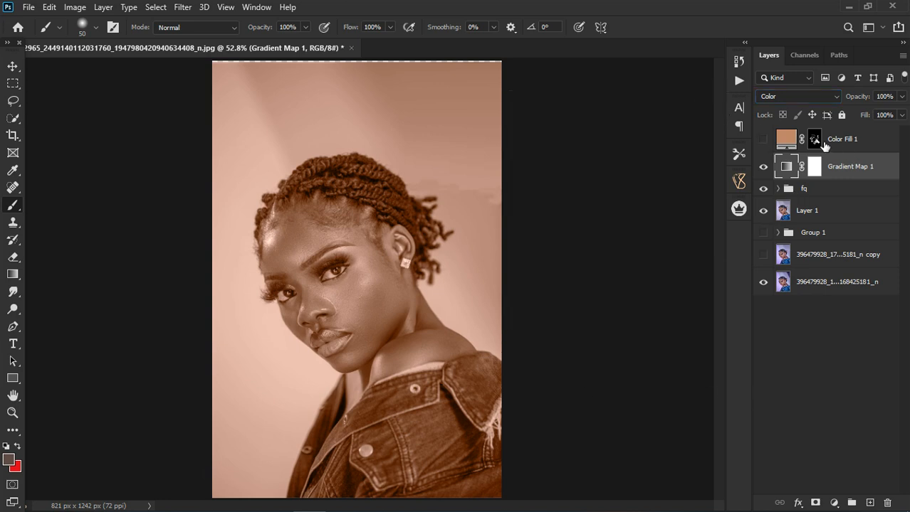
Move the layer mask of Color Fill 1 onto Gradient Map 1 as a copy, replacing its existing mask.
click(822, 143)
drag(822, 143, 816, 176)
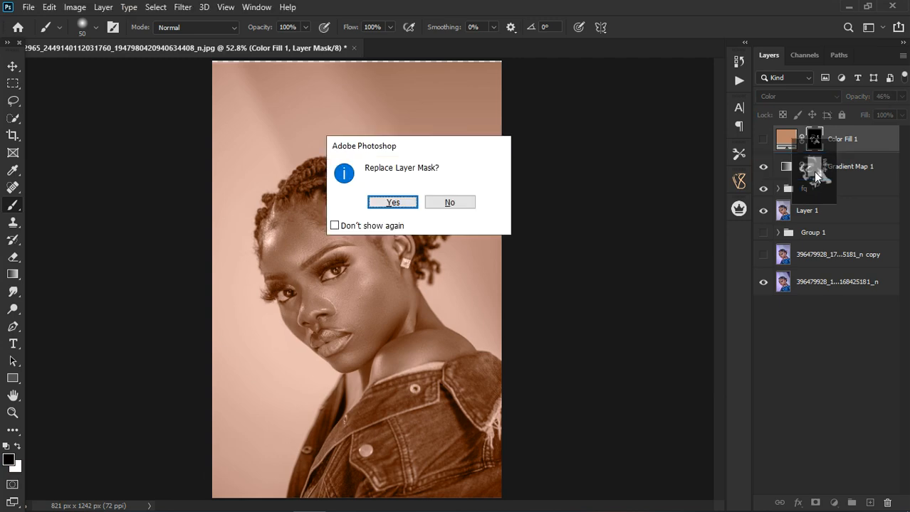
click(397, 202)
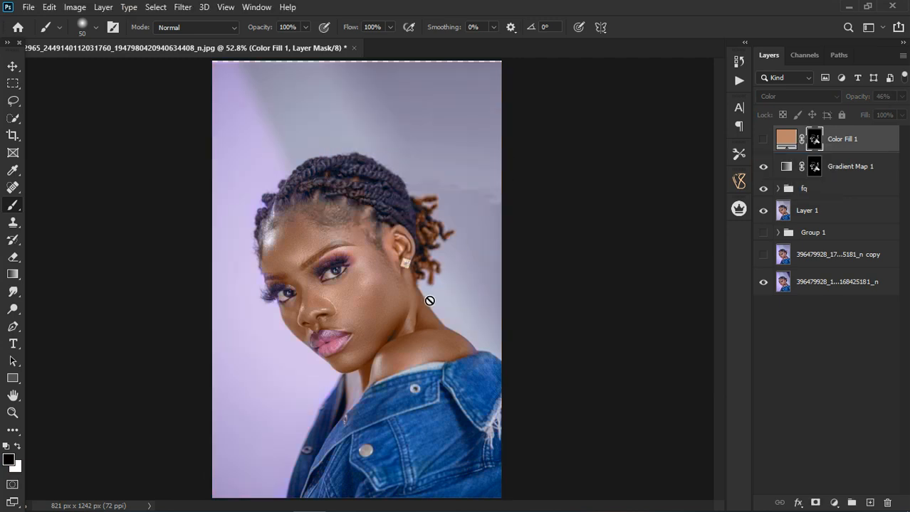
scroll(344, 343, up, 3)
scroll(344, 343, up, 1)
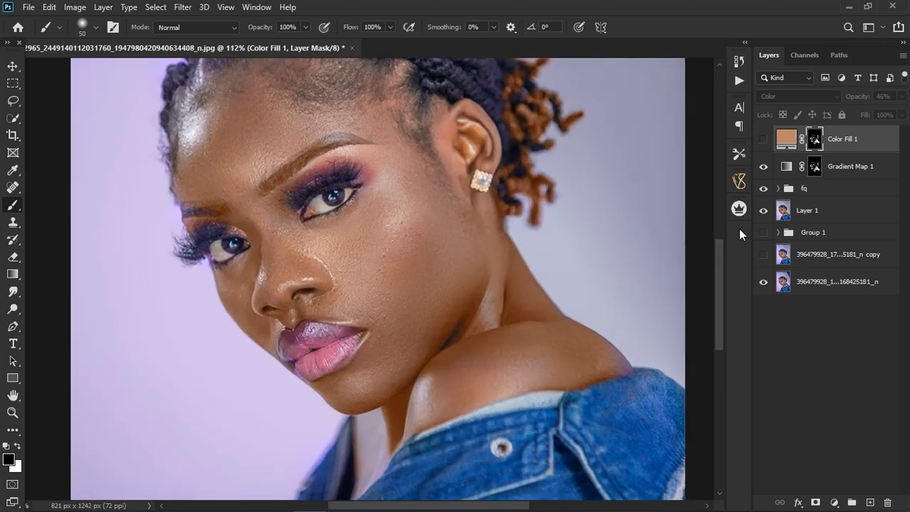
Set Gradient Map 1's opacity to 45% and hide the layer.
click(854, 166)
click(901, 96)
drag(902, 112, 878, 114)
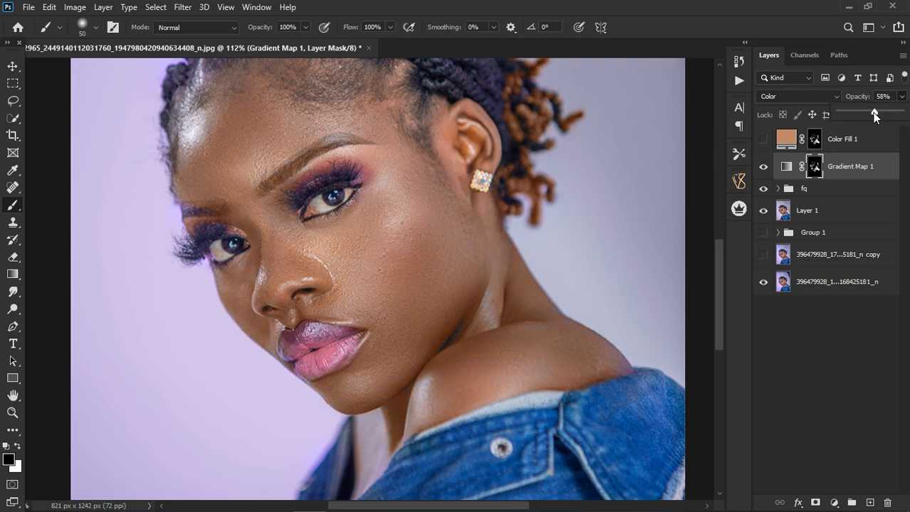
drag(867, 111, 849, 112)
click(764, 174)
click(762, 168)
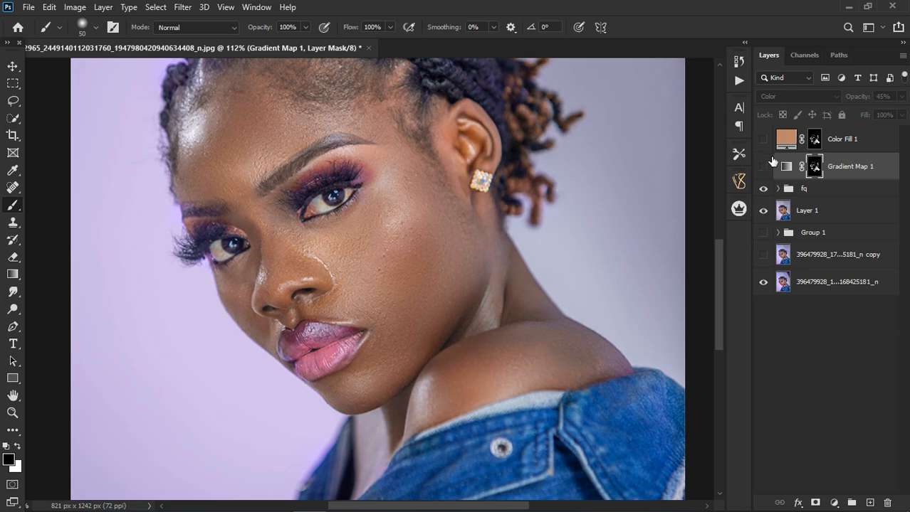
Show Color Fill 1 and mask its color off the eyebrows with a size 25 black brush.
click(767, 142)
click(813, 142)
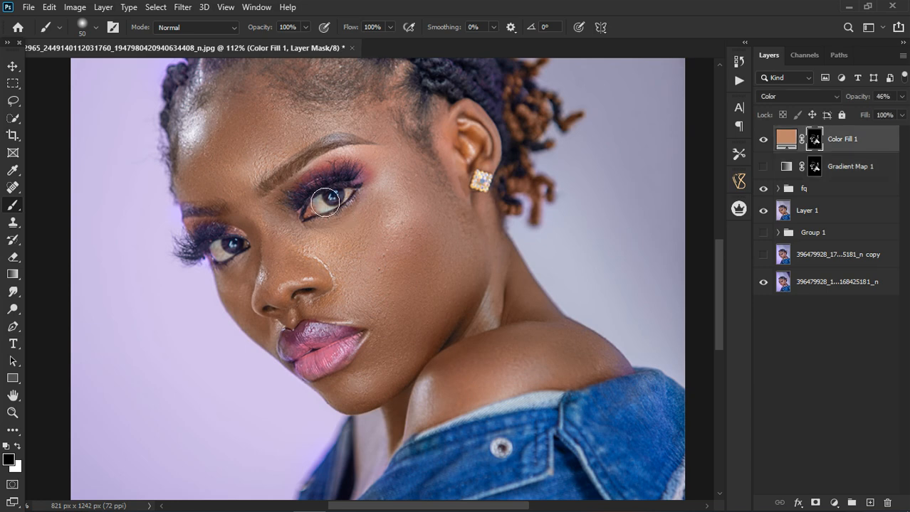
key(bracketleft)
key(bracketleft)
drag(275, 188, 331, 152)
mouse_move(227, 214)
mouse_down()
mouse_move(181, 215)
mouse_move(225, 218)
mouse_up()
Show Gradient Map 1 and mask its color off both eyebrows with the same black brush.
key(alt+bracketleft)
click(274, 181)
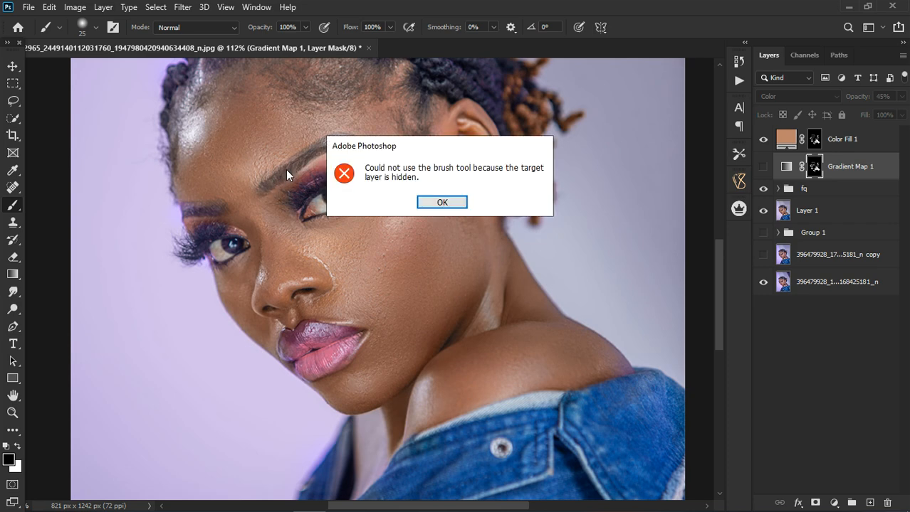
click(421, 202)
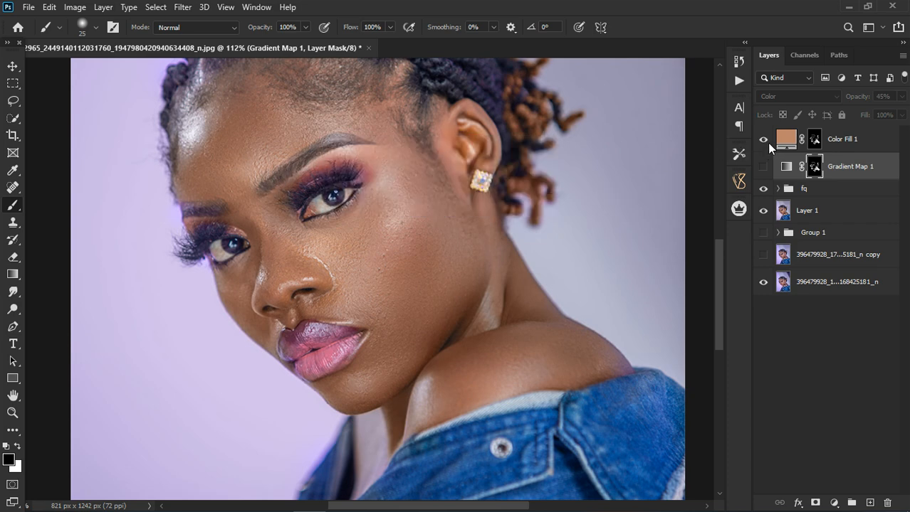
click(764, 167)
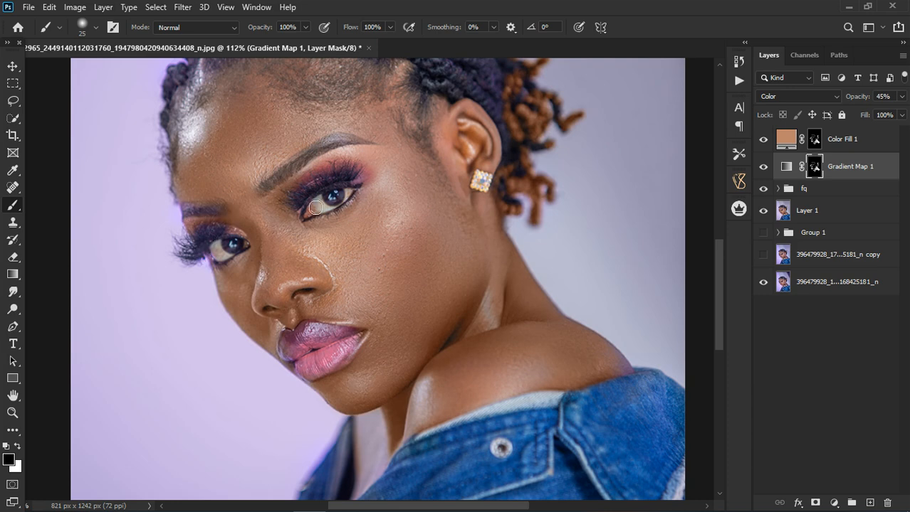
scroll(447, 226, down, 5)
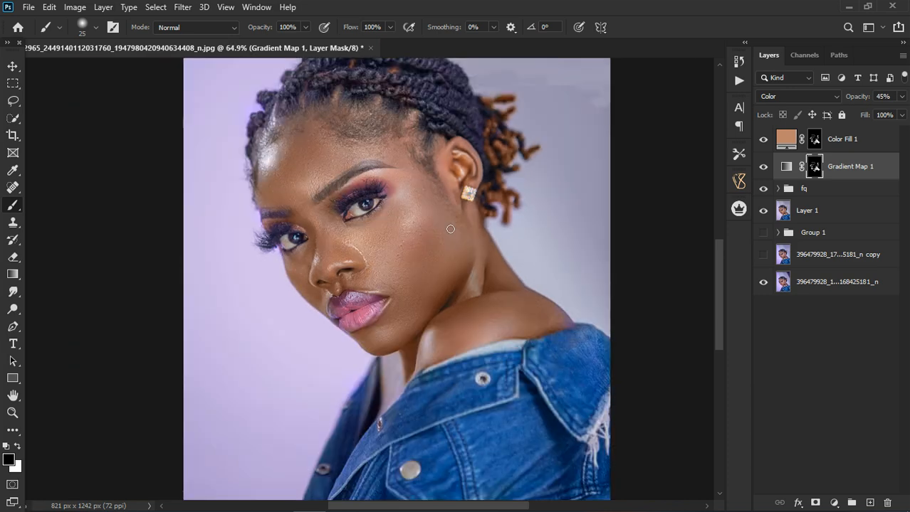
Compare the skin color effect of Color Fill 1 with that of Gradient Map 1 by alternating their visibility.
click(786, 167)
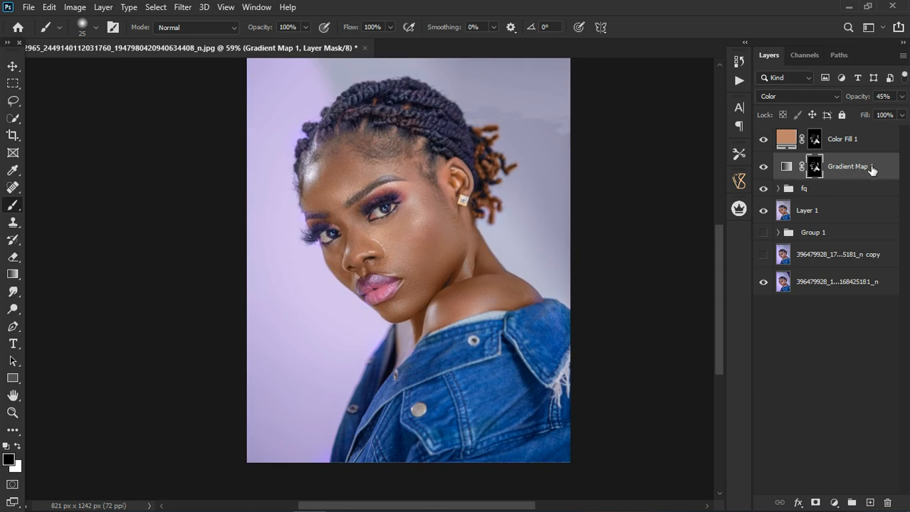
click(764, 141)
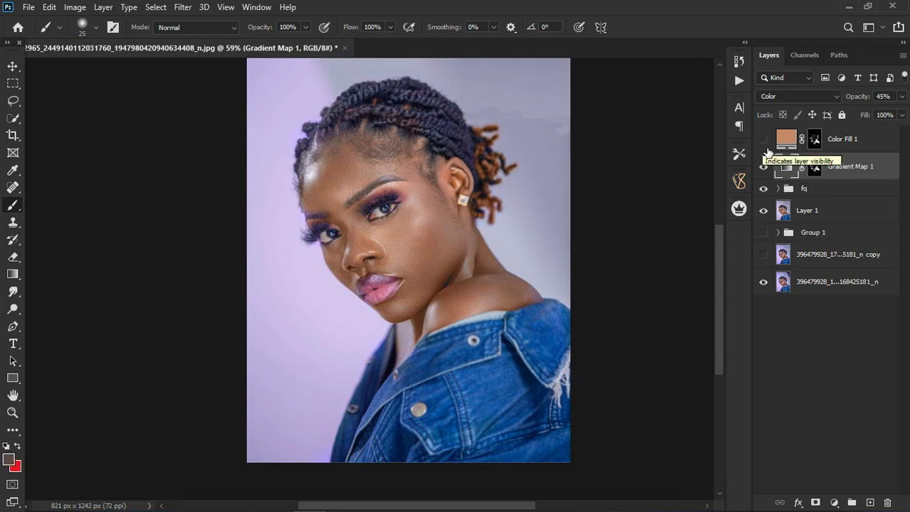
scroll(348, 284, down, 3)
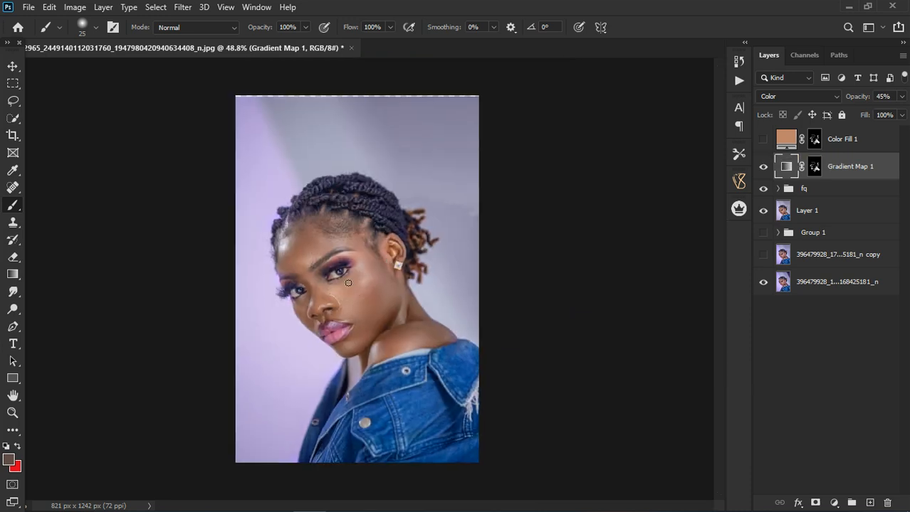
scroll(348, 283, up, 2)
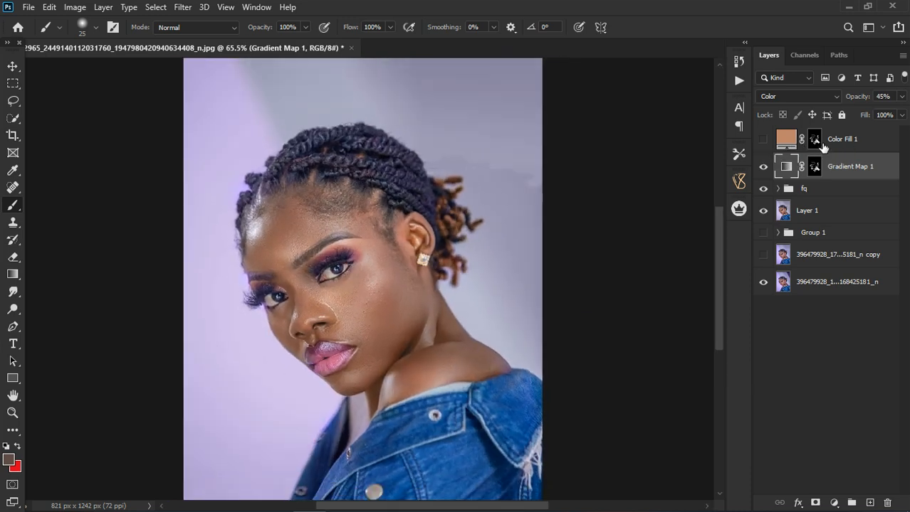
click(765, 170)
click(769, 141)
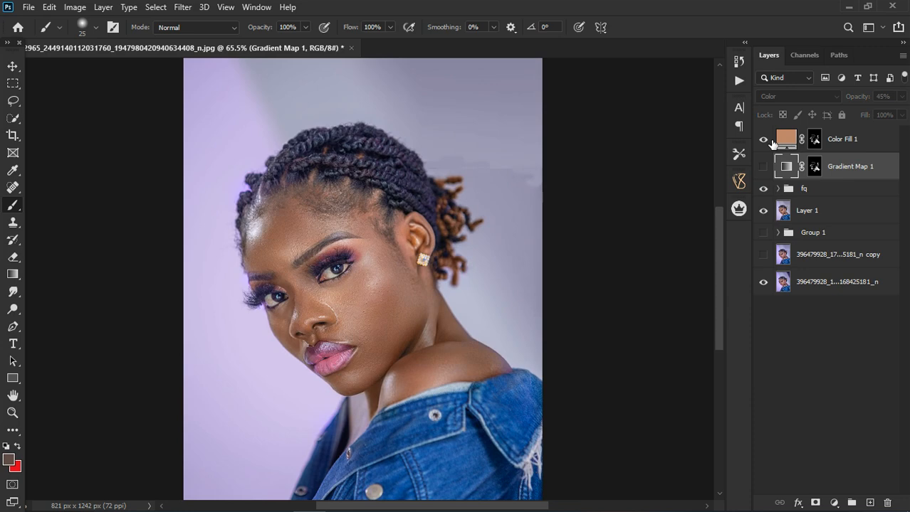
click(770, 140)
click(771, 166)
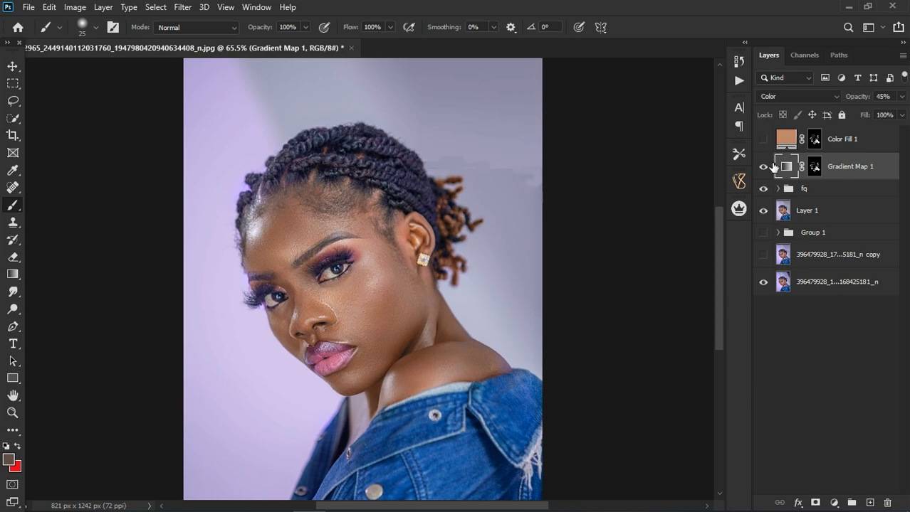
Keep Color Fill 1 visible with Gradient Map 1 hidden, and stamp all visible layers into a new top layer.
click(766, 167)
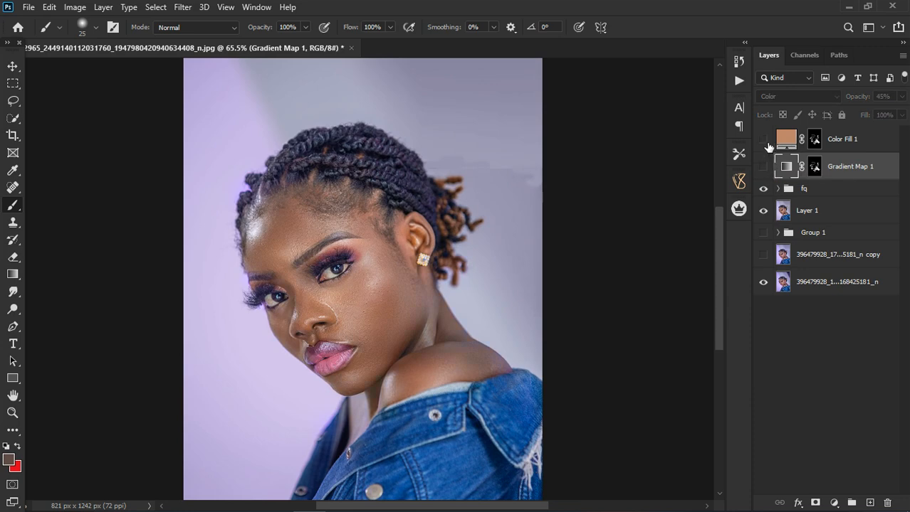
click(877, 147)
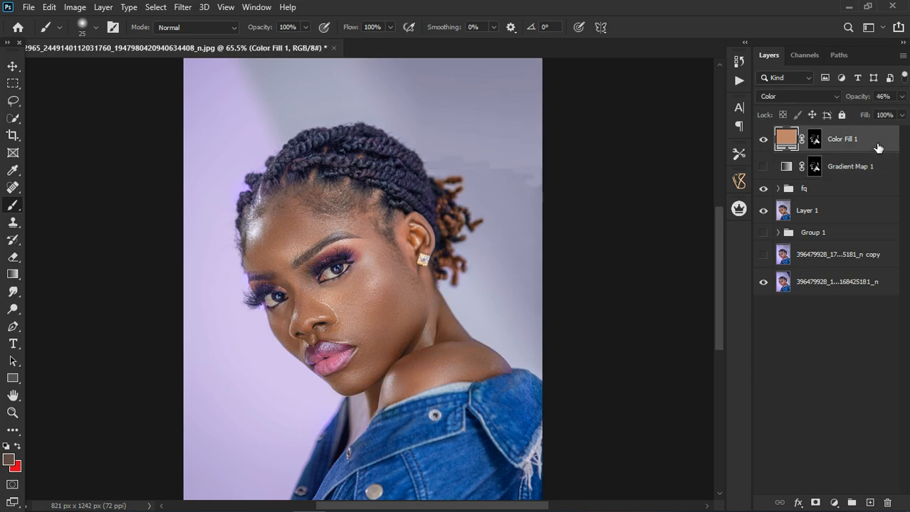
key(ctrl+shift+alt+e)
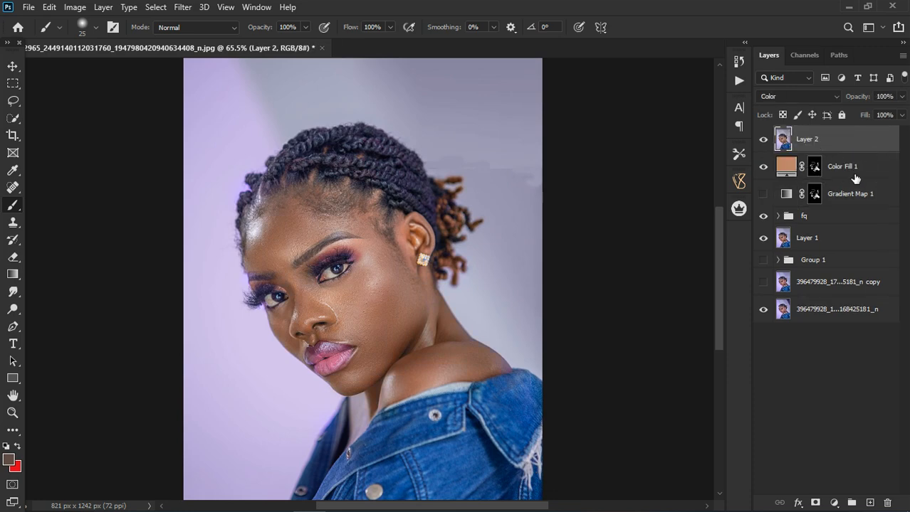
Group the Color Fill 1 and Gradient Map 1 layers.
click(855, 177)
ctrl+click(856, 204)
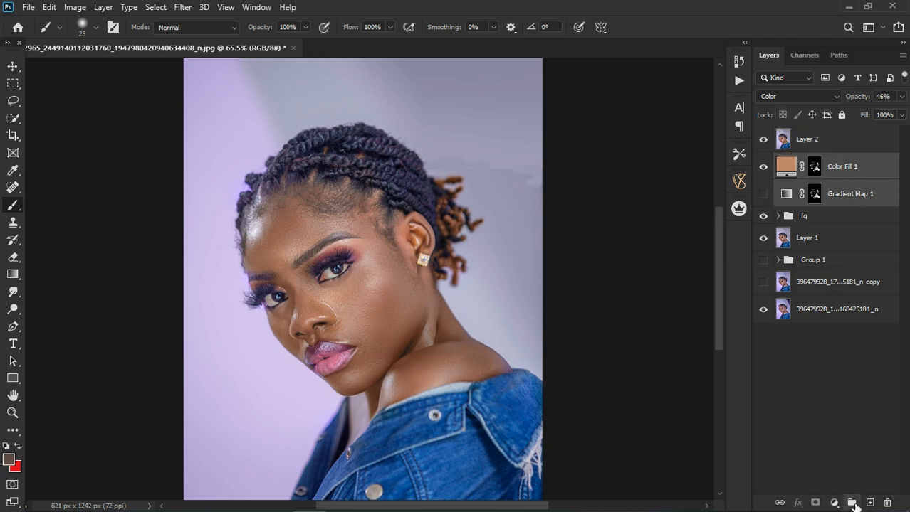
click(852, 501)
Hide the Group 2 and fq groups and Layer 1 beneath the stamped layer.
click(763, 161)
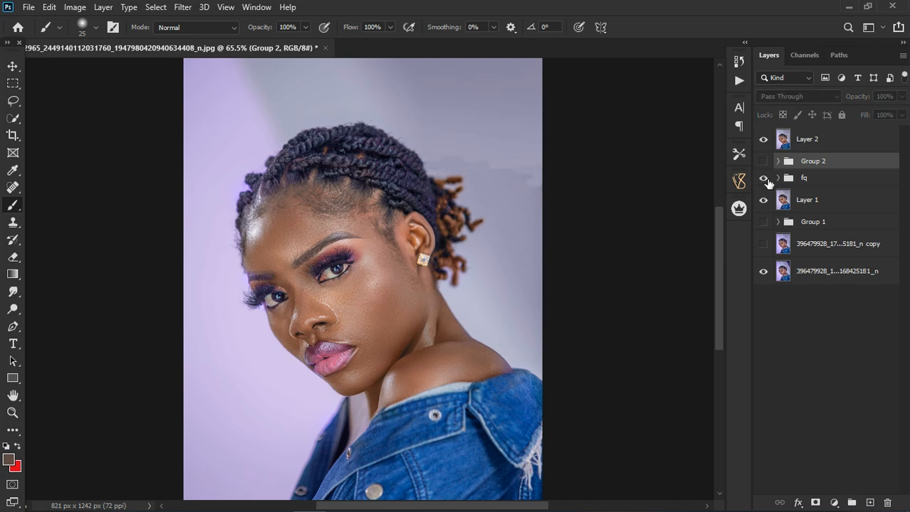
click(763, 178)
click(763, 200)
scroll(439, 265, down, 2)
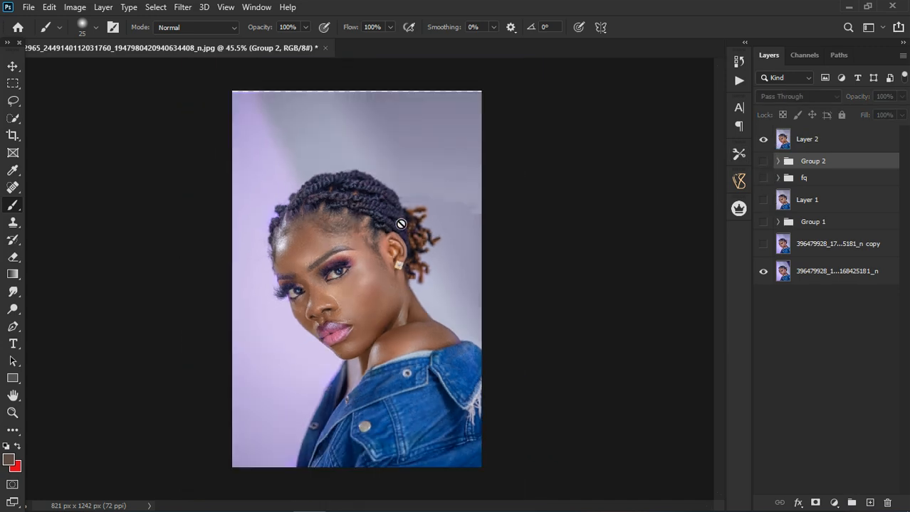
scroll(401, 224, up, 1)
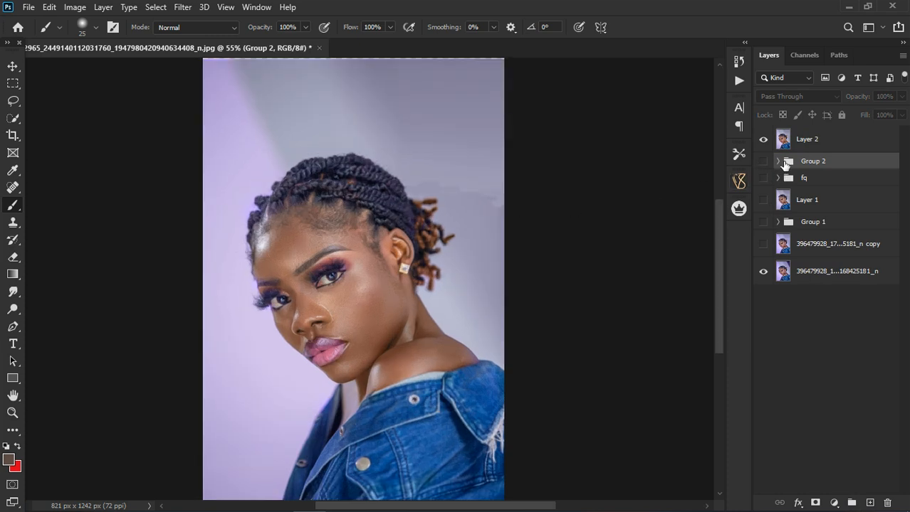
Expand Group 2 and delete the stamped Layer 2.
click(778, 161)
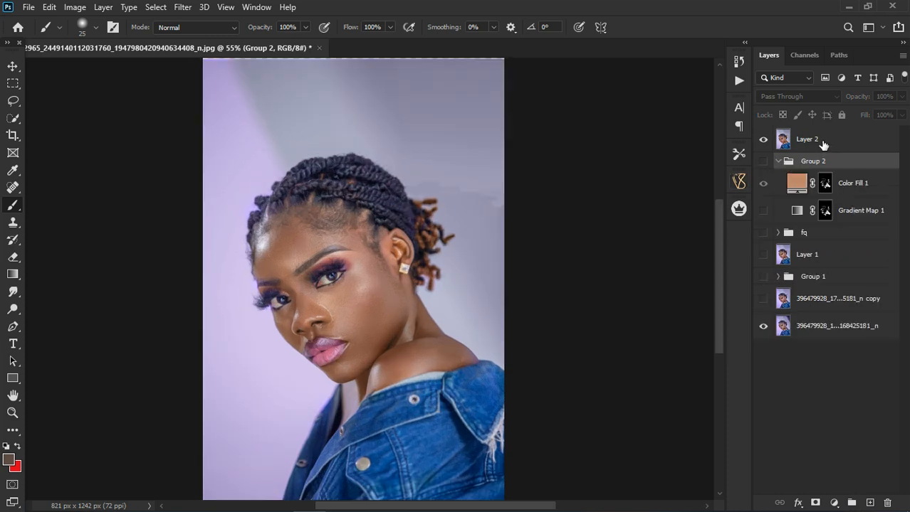
click(822, 145)
key(Delete)
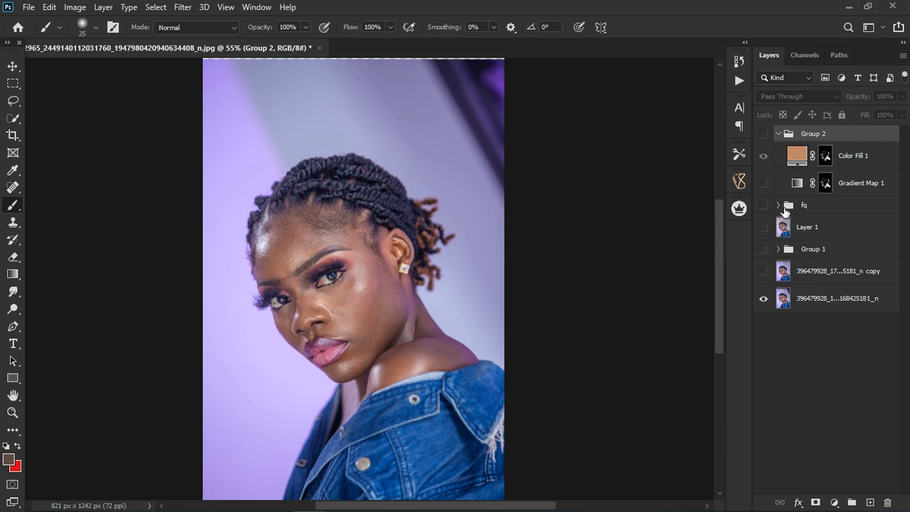
Expand the fq group and make both fq and Group 2 visible again.
click(778, 205)
click(766, 206)
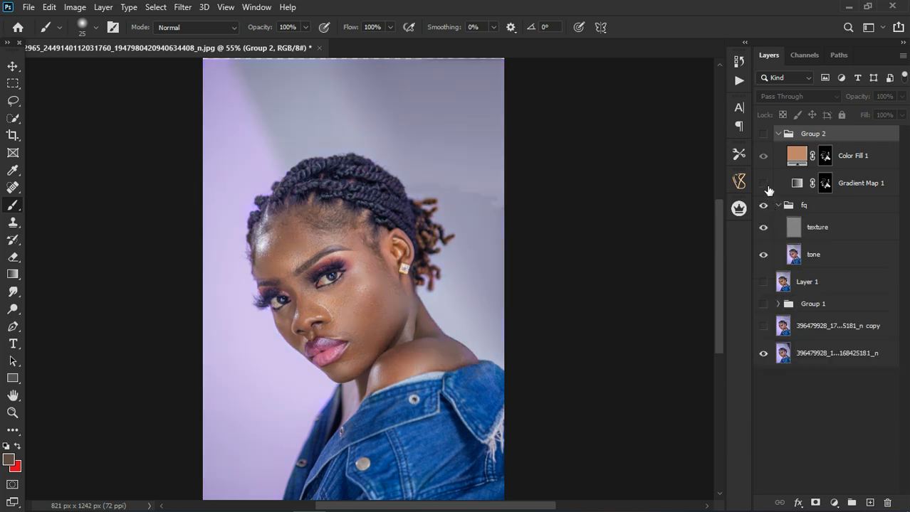
click(766, 185)
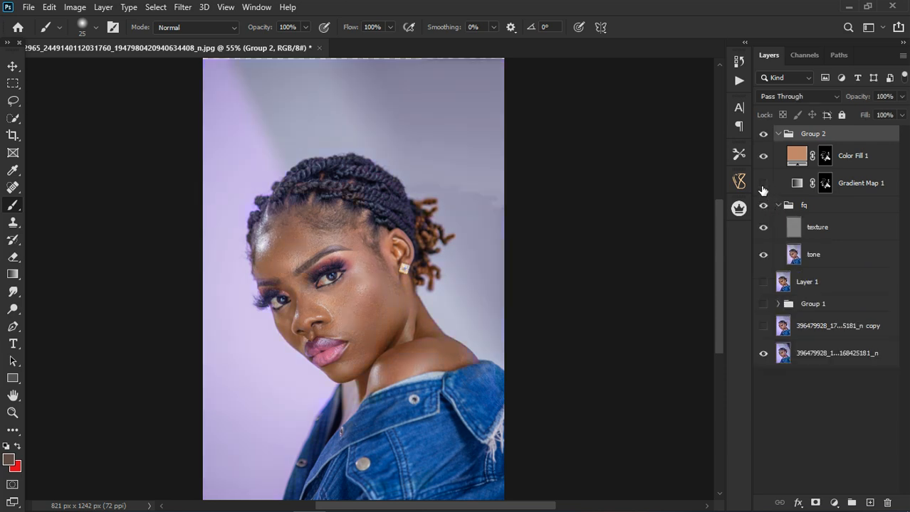
Blend the uneven background tones beside the hair on the tone layer with the Mixer Brush.
click(832, 232)
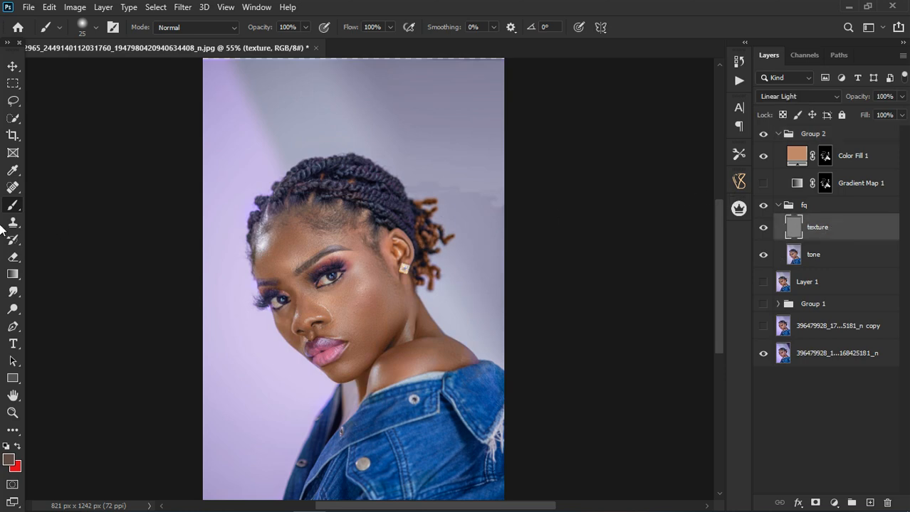
click(809, 256)
right_click(13, 206)
click(52, 243)
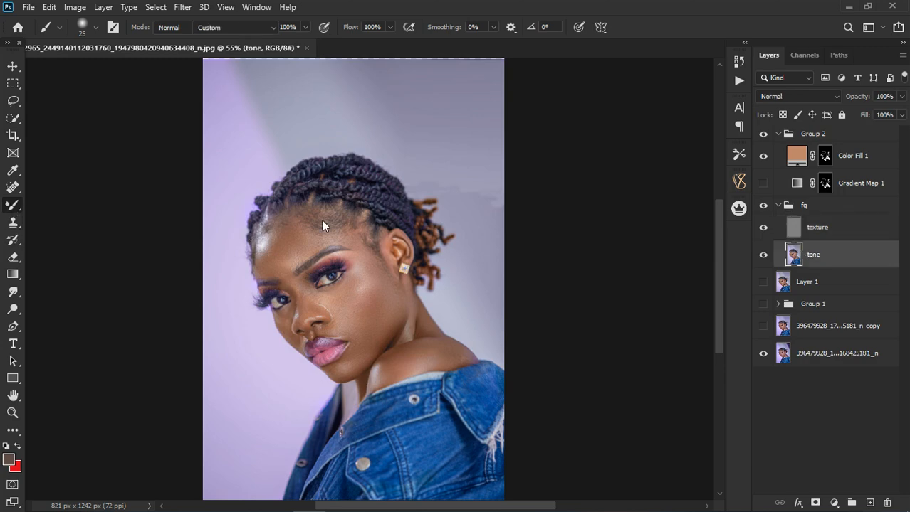
scroll(502, 187, up, 4)
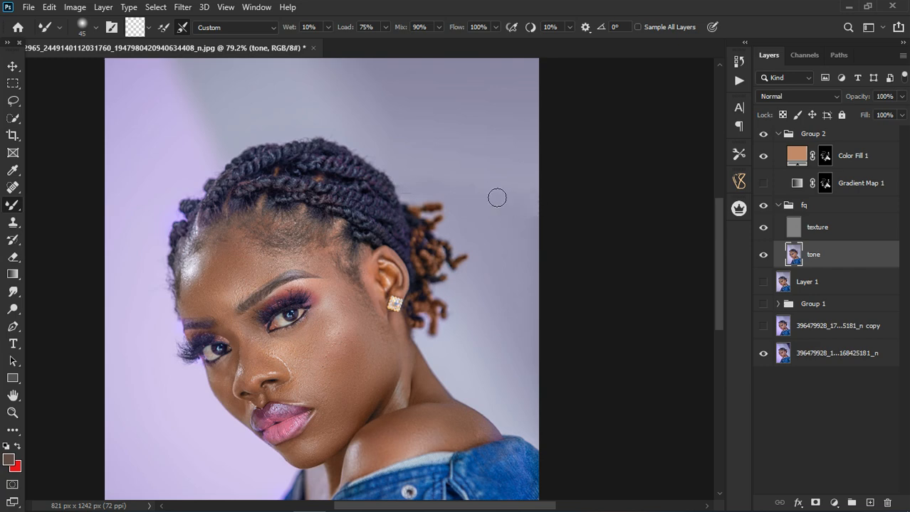
scroll(552, 221, down, 5)
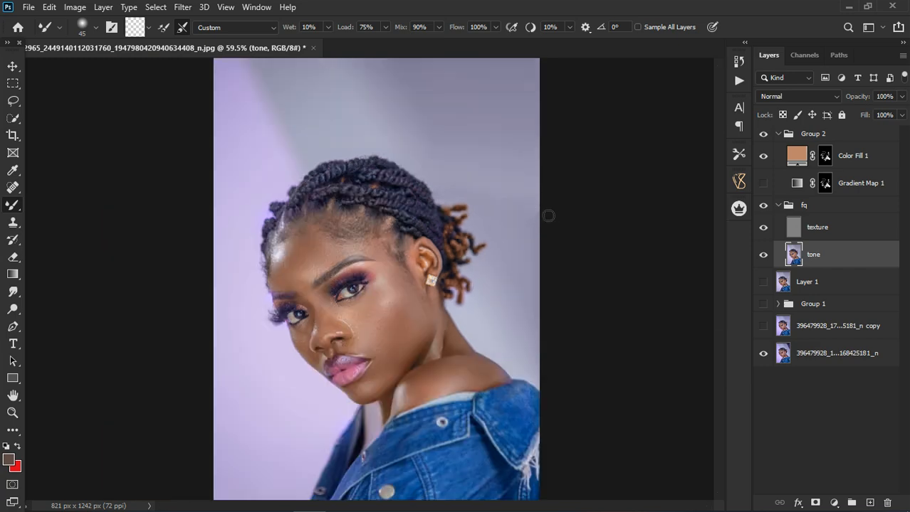
Stamp all visible layers into a new layer above Group 2, then collapse Group 2 and hide both it and the fq group.
click(847, 137)
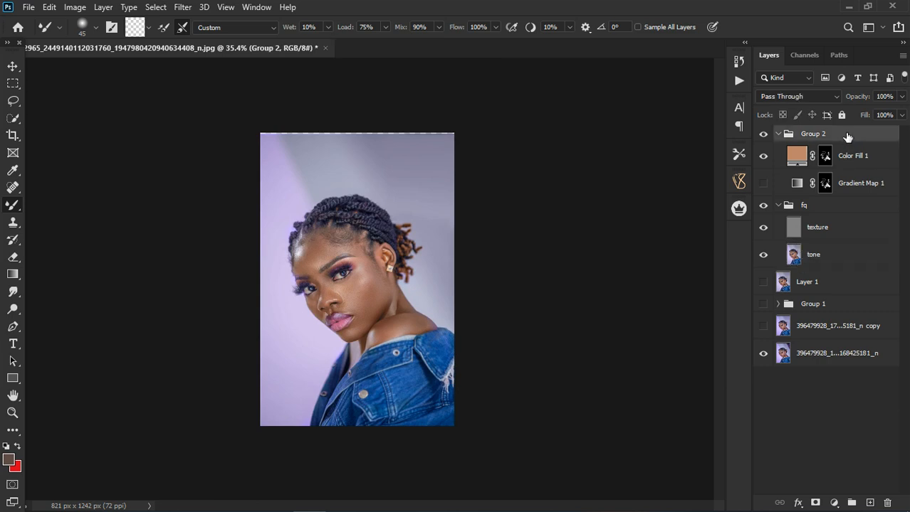
key(ctrl+shift+alt+e)
click(792, 162)
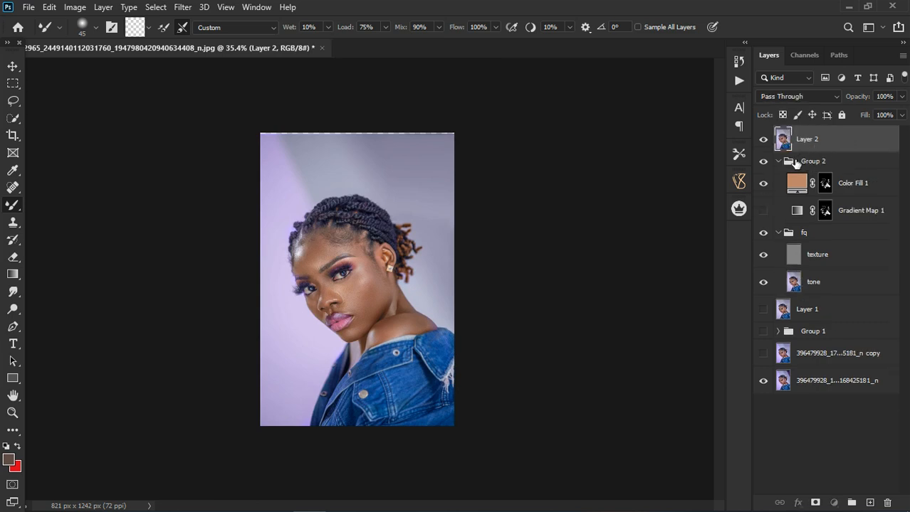
click(779, 162)
click(764, 163)
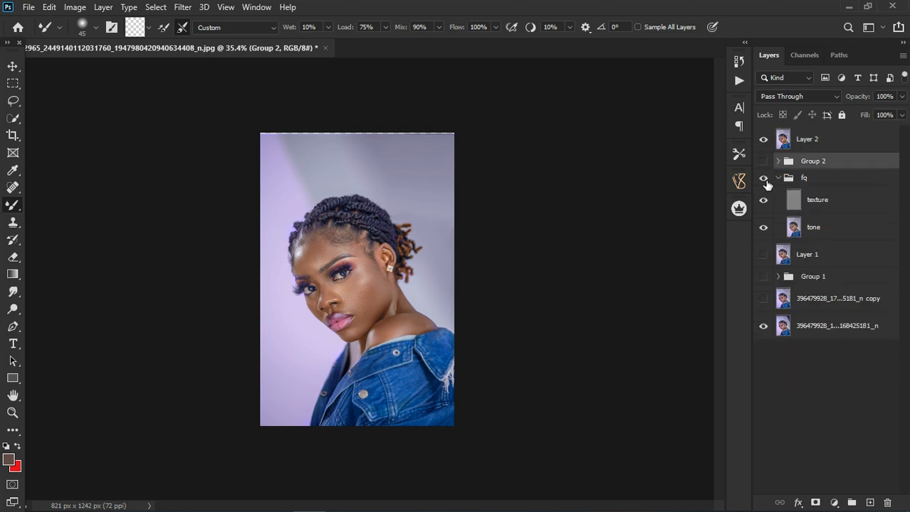
click(763, 180)
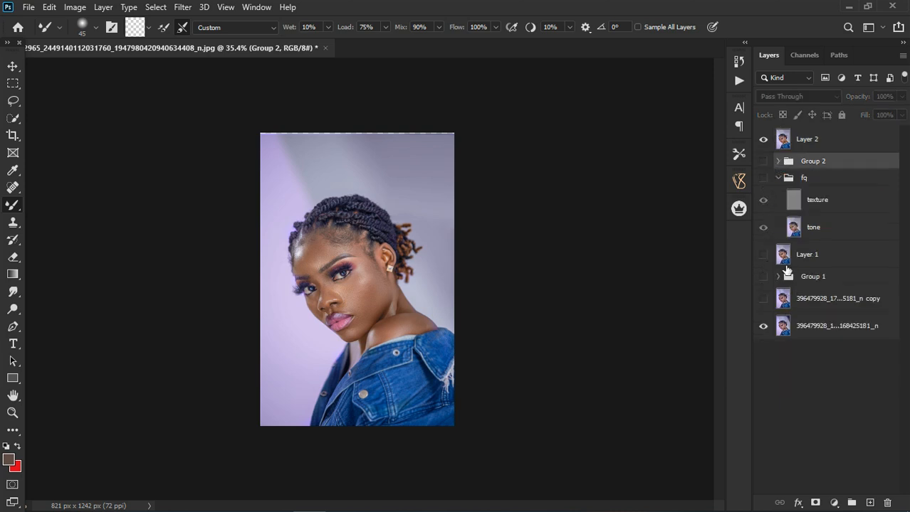
Compare the retouched portrait with the original by toggling the stamped layer's visibility, and examine the face and skin up close.
scroll(305, 278, up, 2)
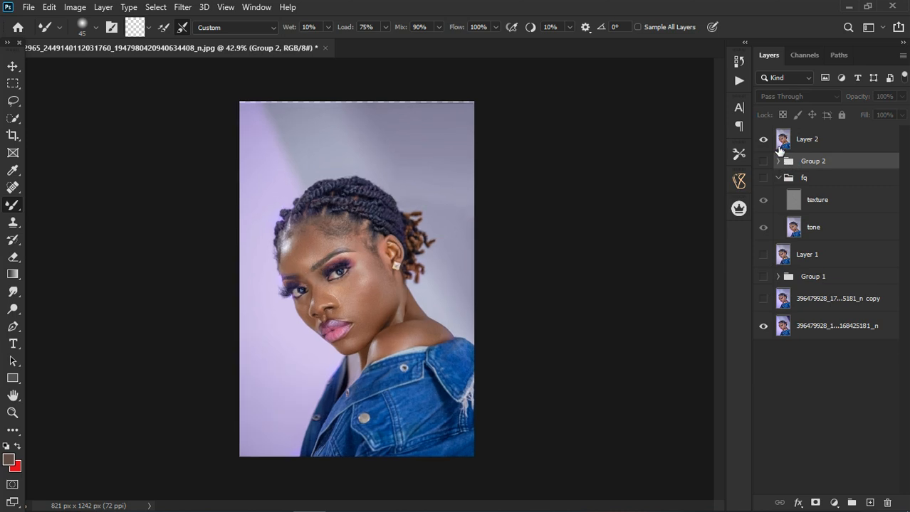
click(763, 140)
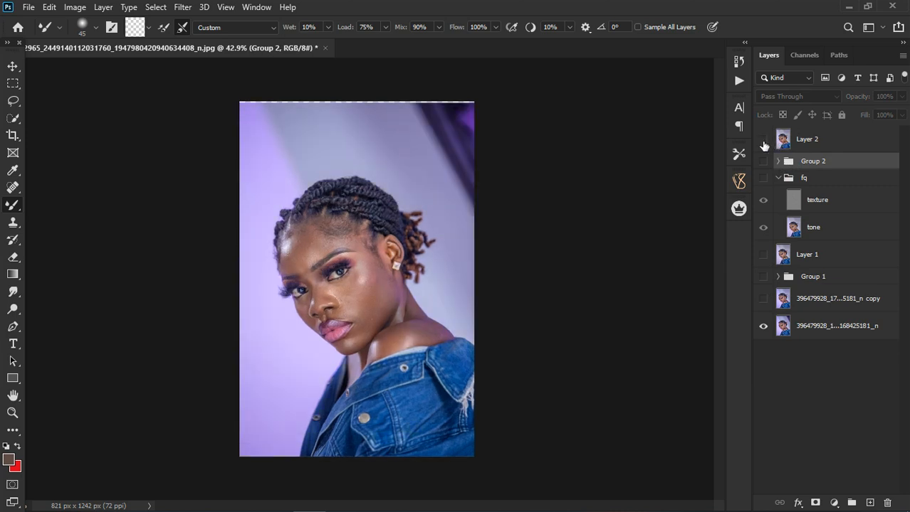
click(763, 141)
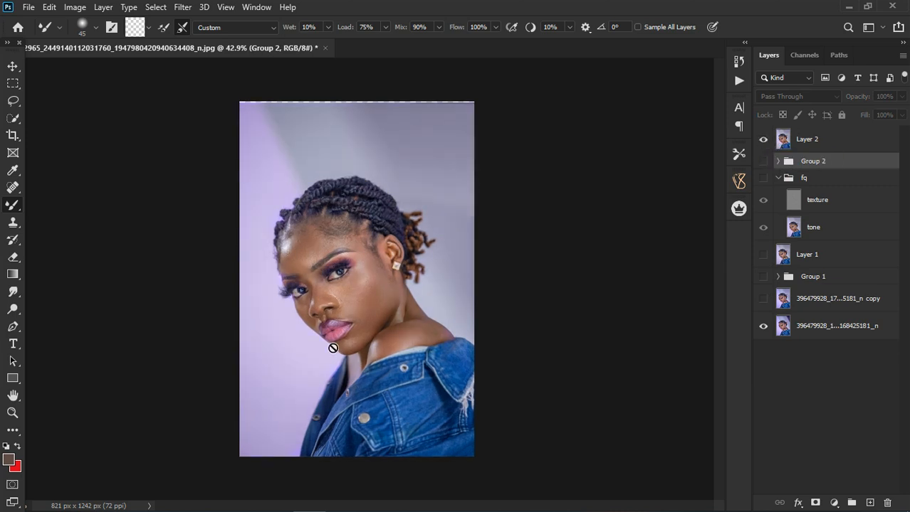
scroll(332, 347, up, 3)
click(763, 141)
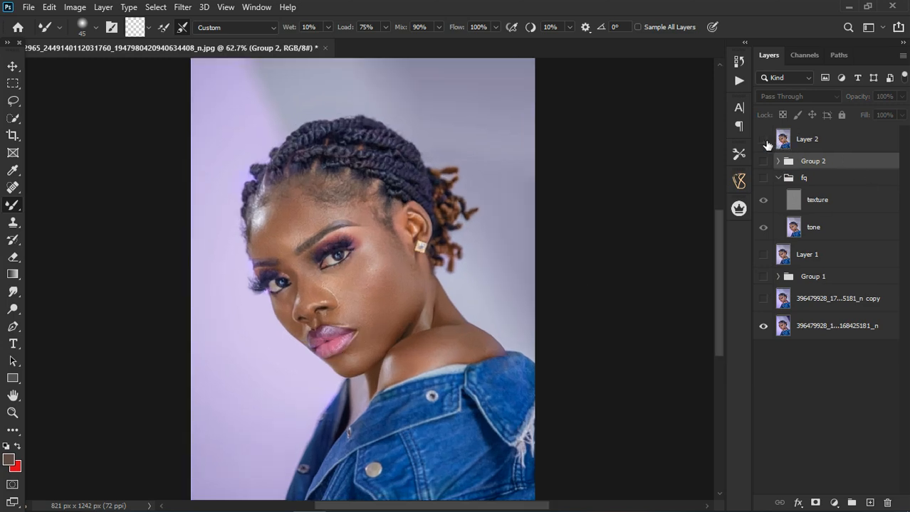
click(764, 142)
click(765, 141)
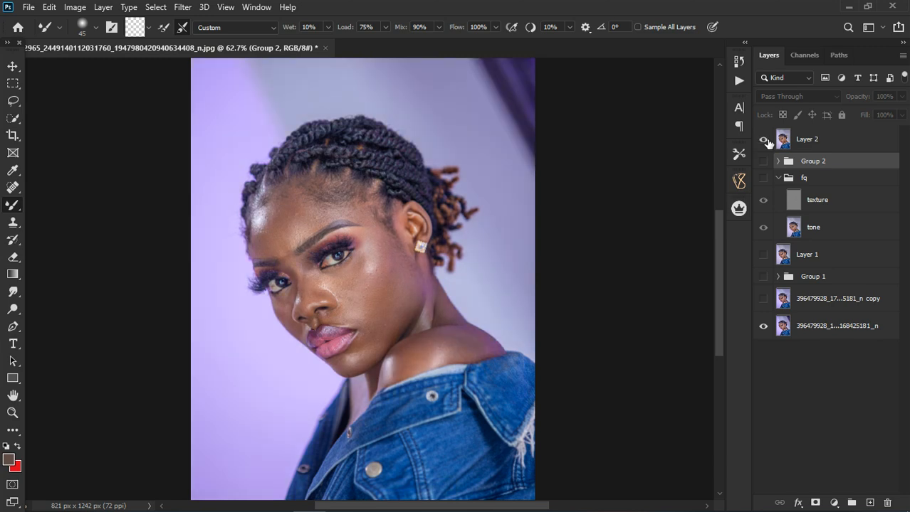
click(765, 141)
scroll(354, 287, up, 3)
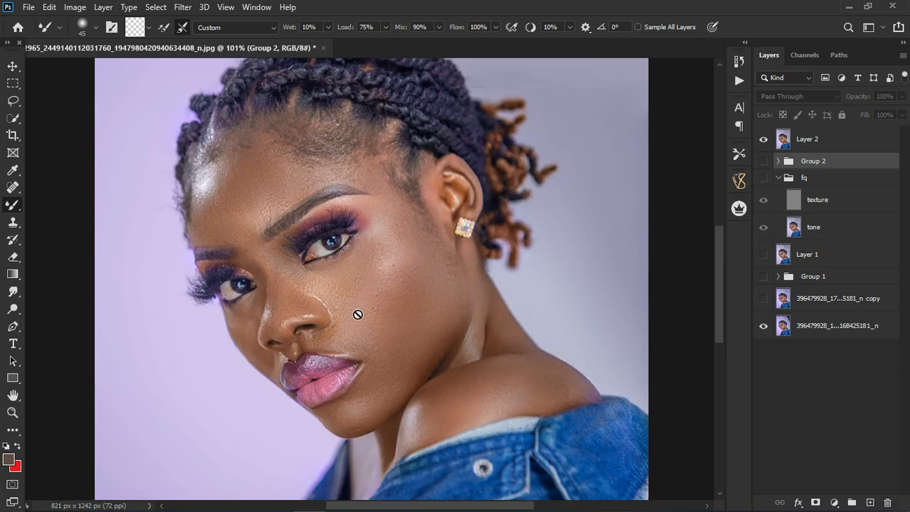
scroll(404, 304, down, 3)
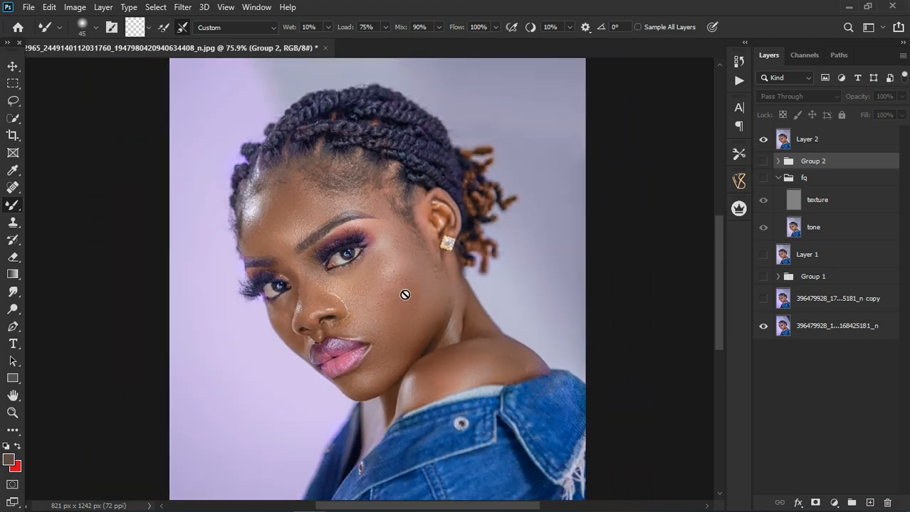